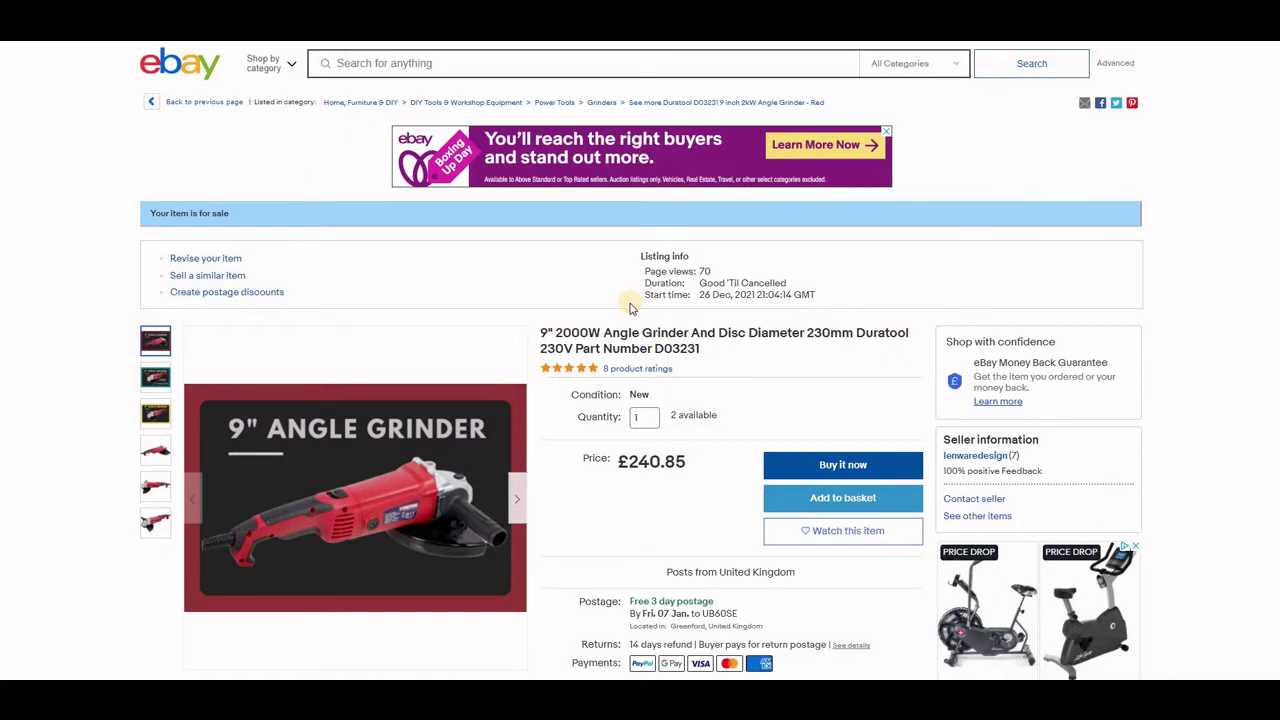
# Examine the angle grinder listing's photos, price, ratings, item specifics and the banners at the start of its description.
pyautogui.scroll(-2, 628, 308)
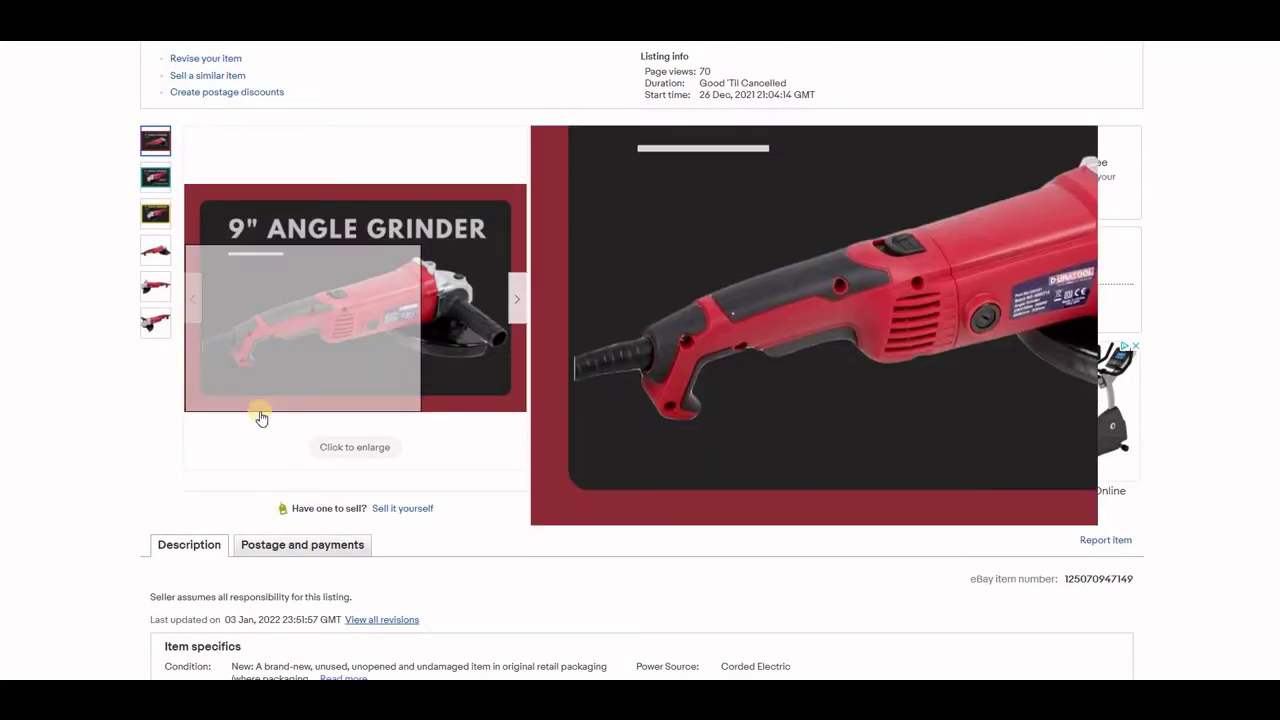
pyautogui.scroll(-3, 260, 416)
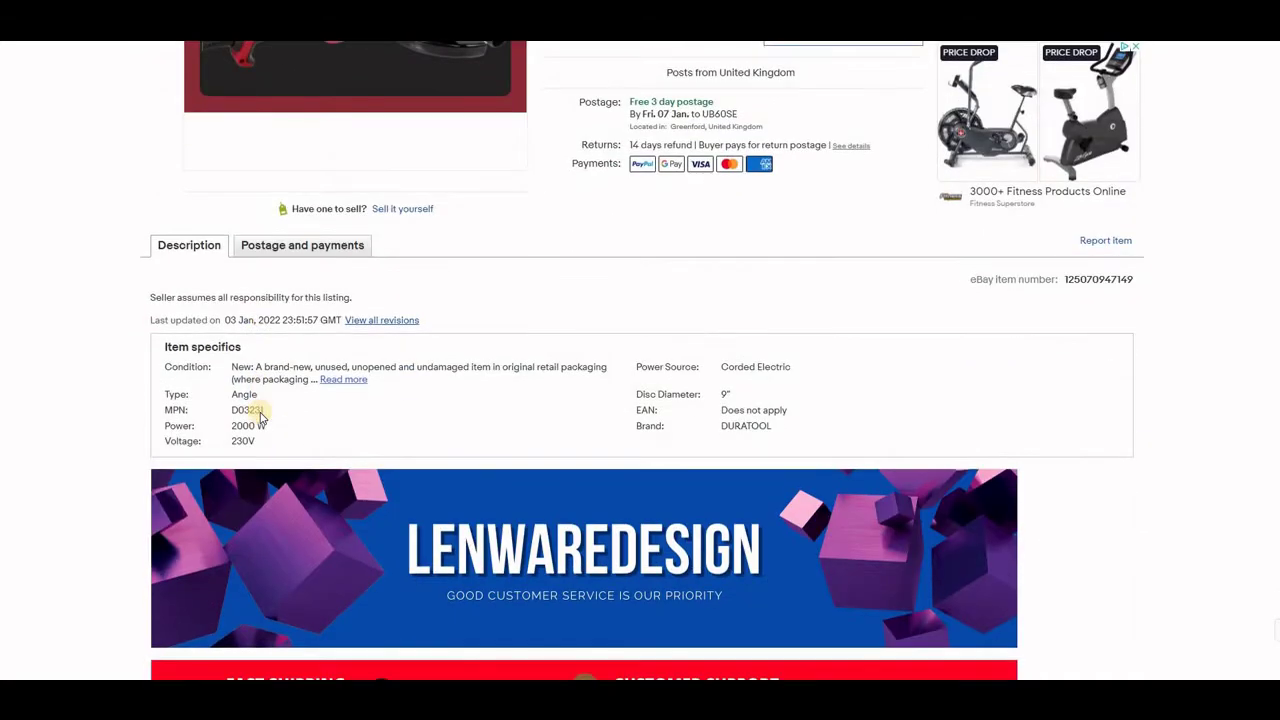
pyautogui.scroll(-3, 146, 335)
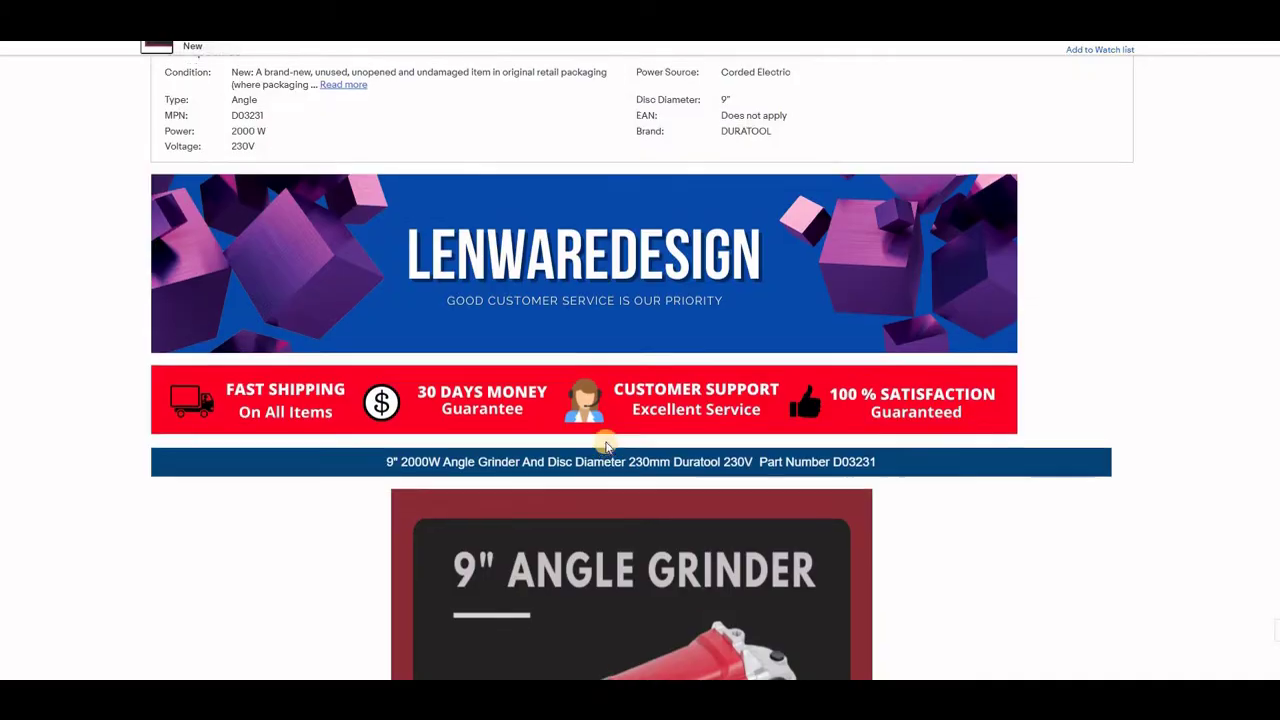
pyautogui.scroll(8, 604, 442)
pyautogui.scroll(1, 604, 442)
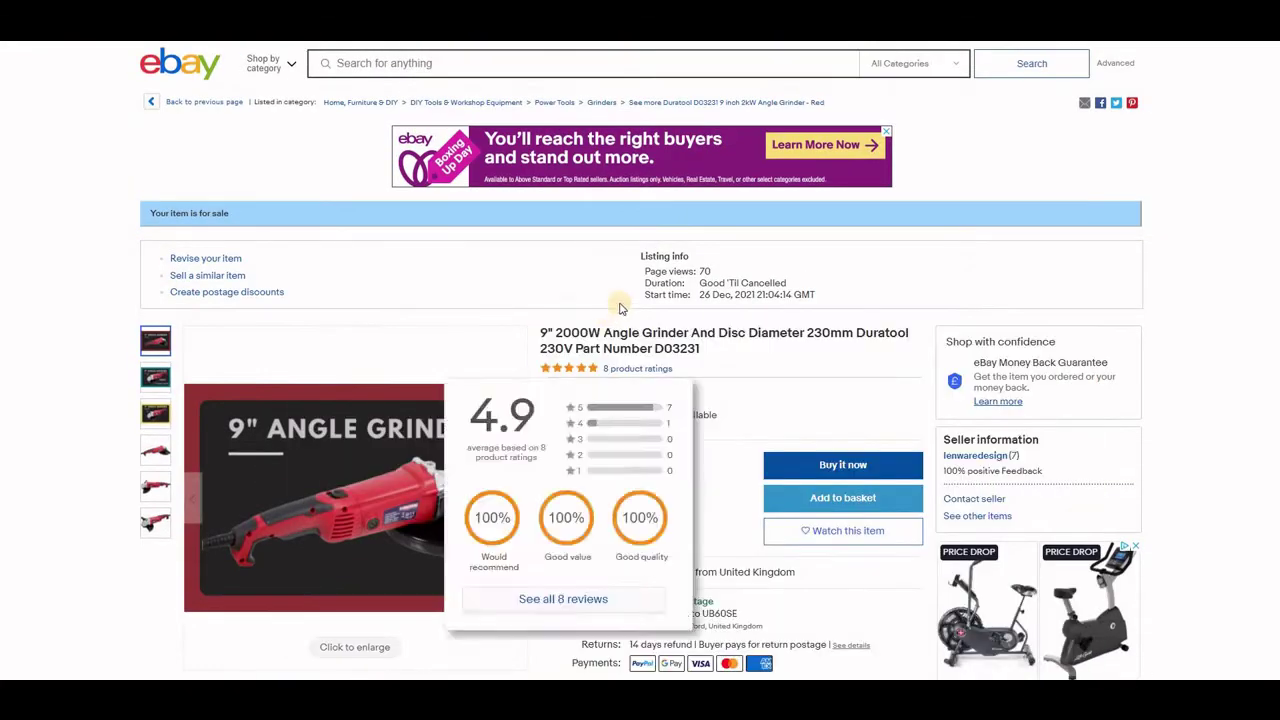
pyautogui.scroll(-7, 606, 412)
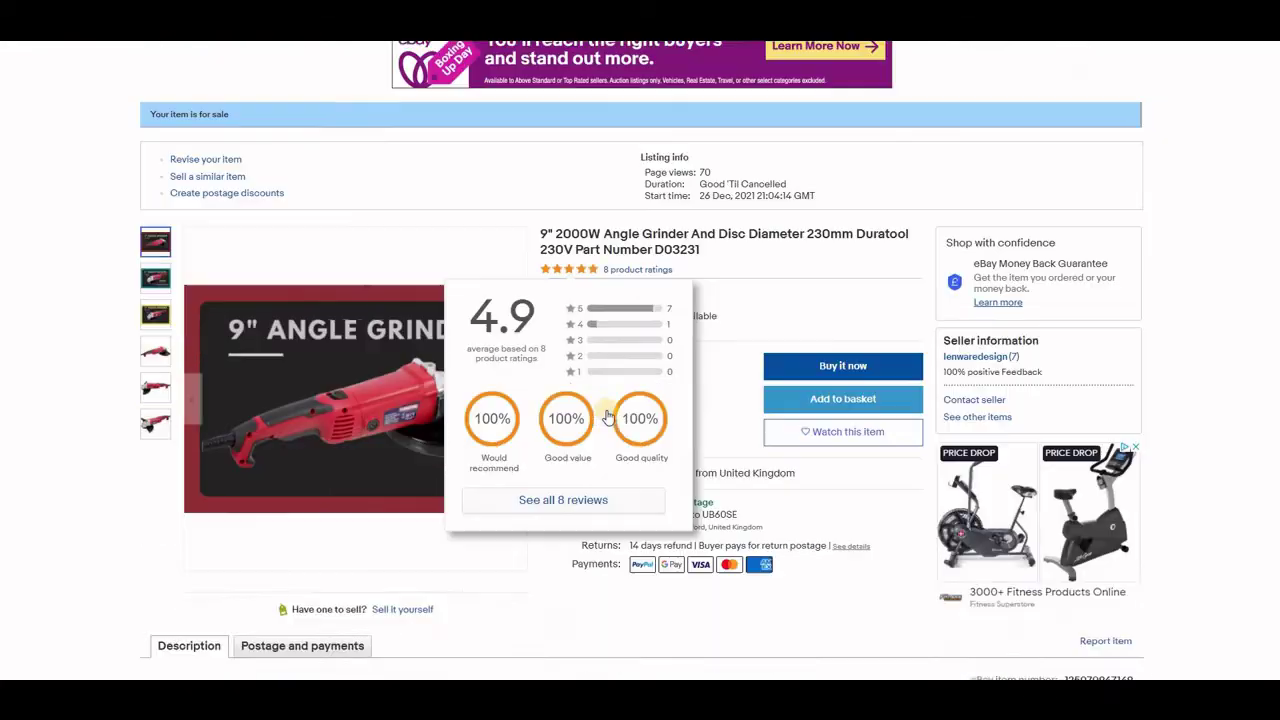
pyautogui.scroll(-3, 606, 425)
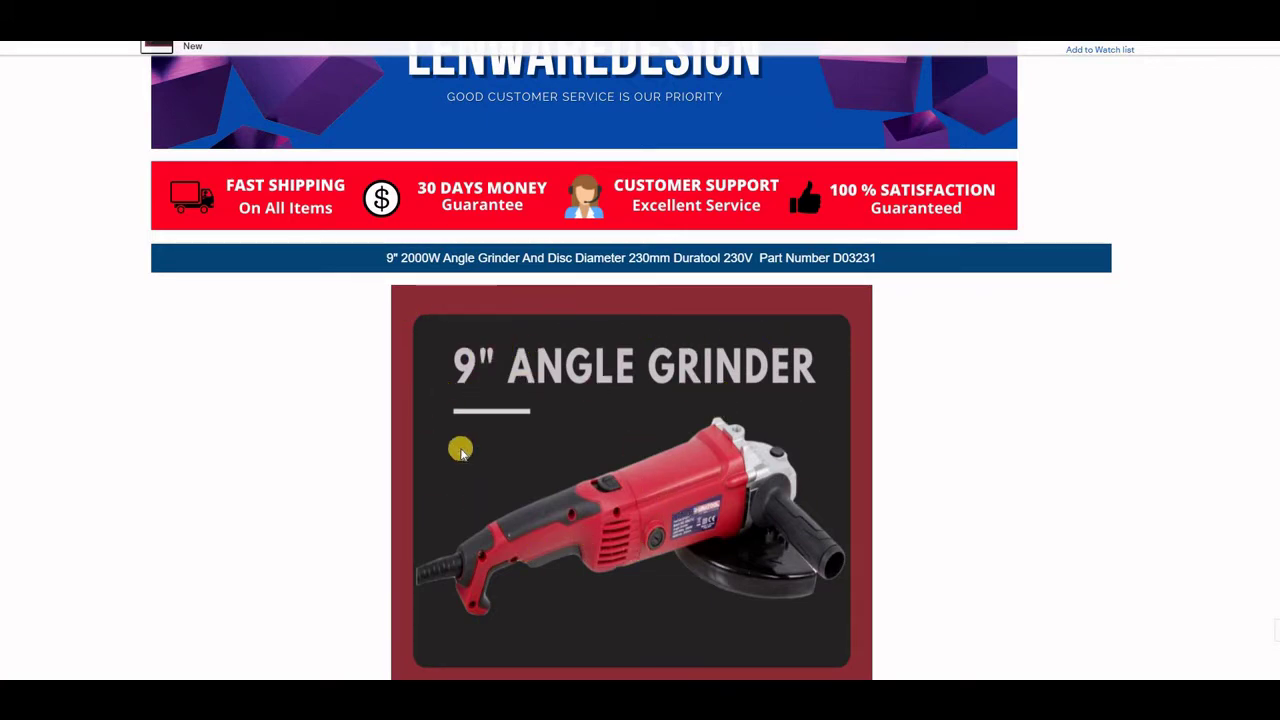
pyautogui.scroll(10, 523, 437)
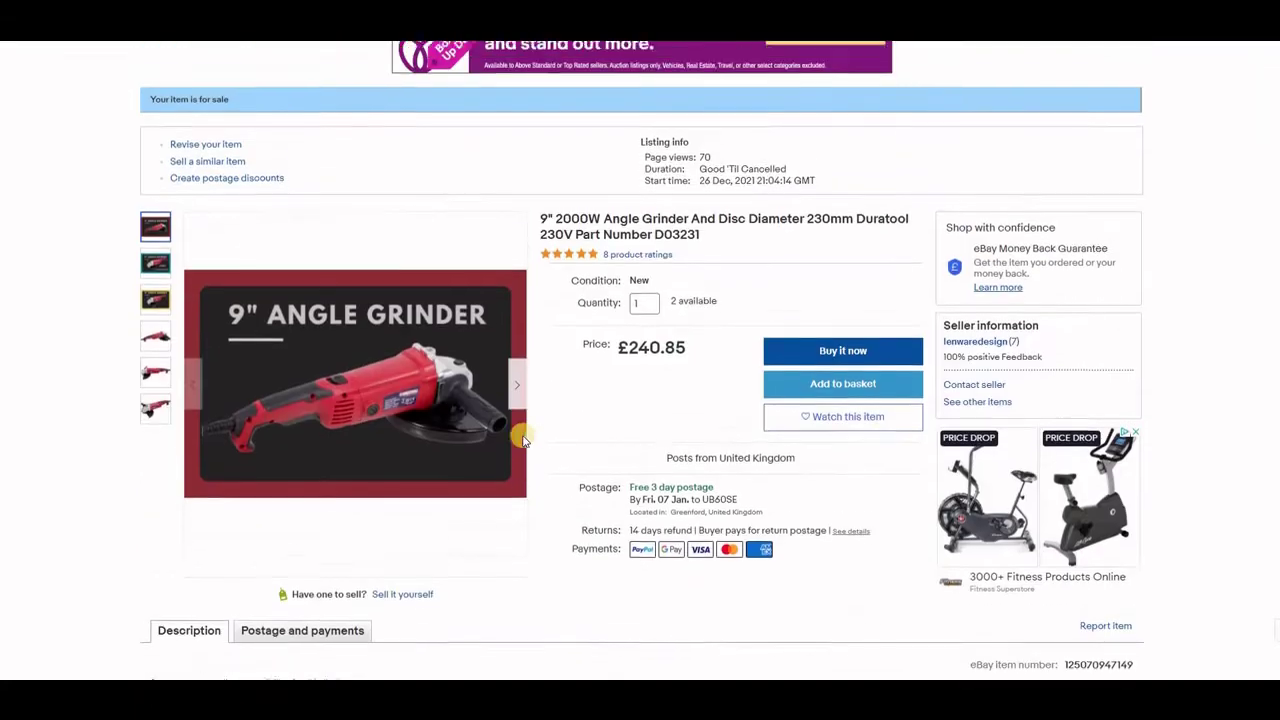
pyautogui.moveTo(371, 400)
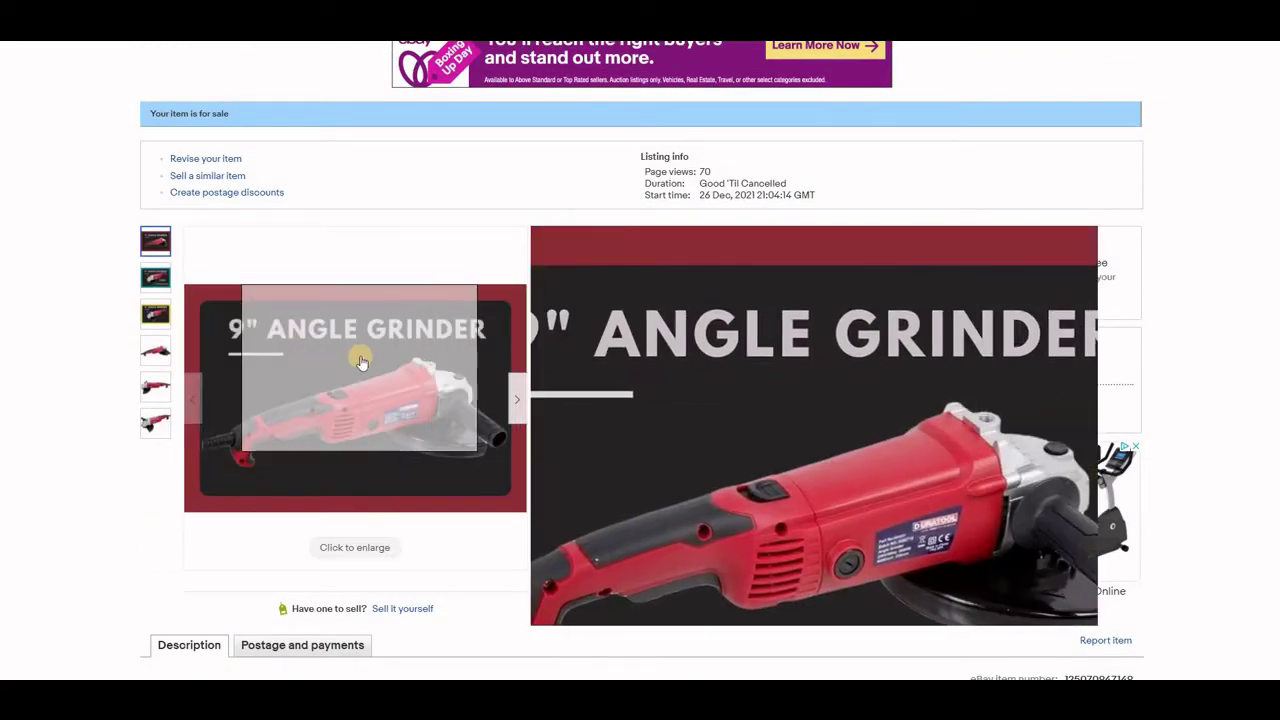
pyautogui.rightClick(361, 355)
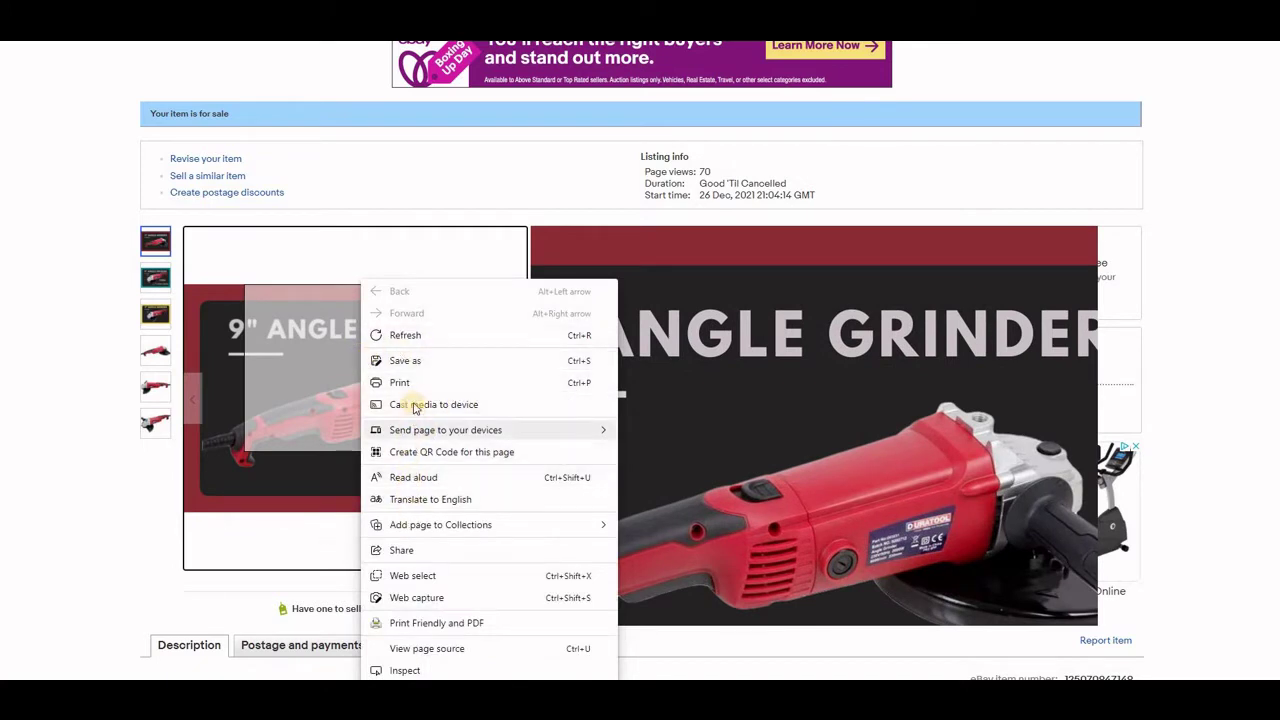
pyautogui.moveTo(408, 436)
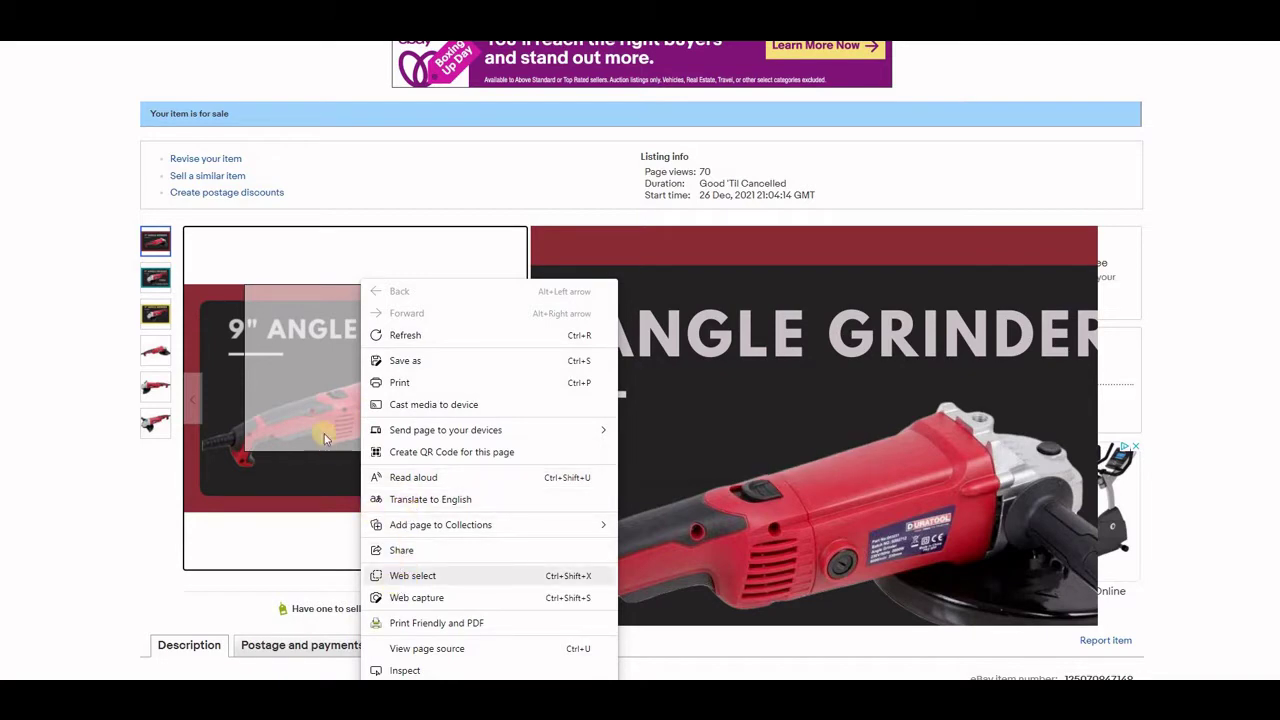
pyautogui.click(134, 491)
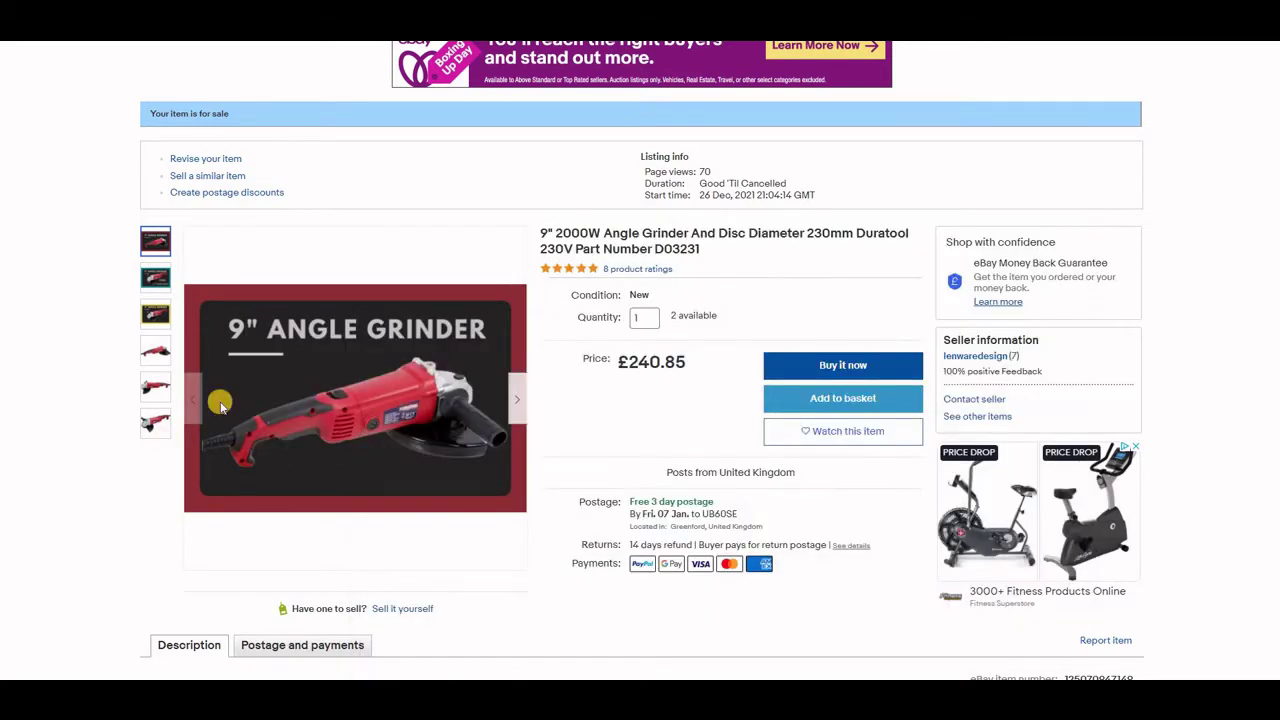
# Examine the listing description's store banner, title bar, product image, product description and Duratool product information.
pyautogui.scroll(-3, 94, 457)
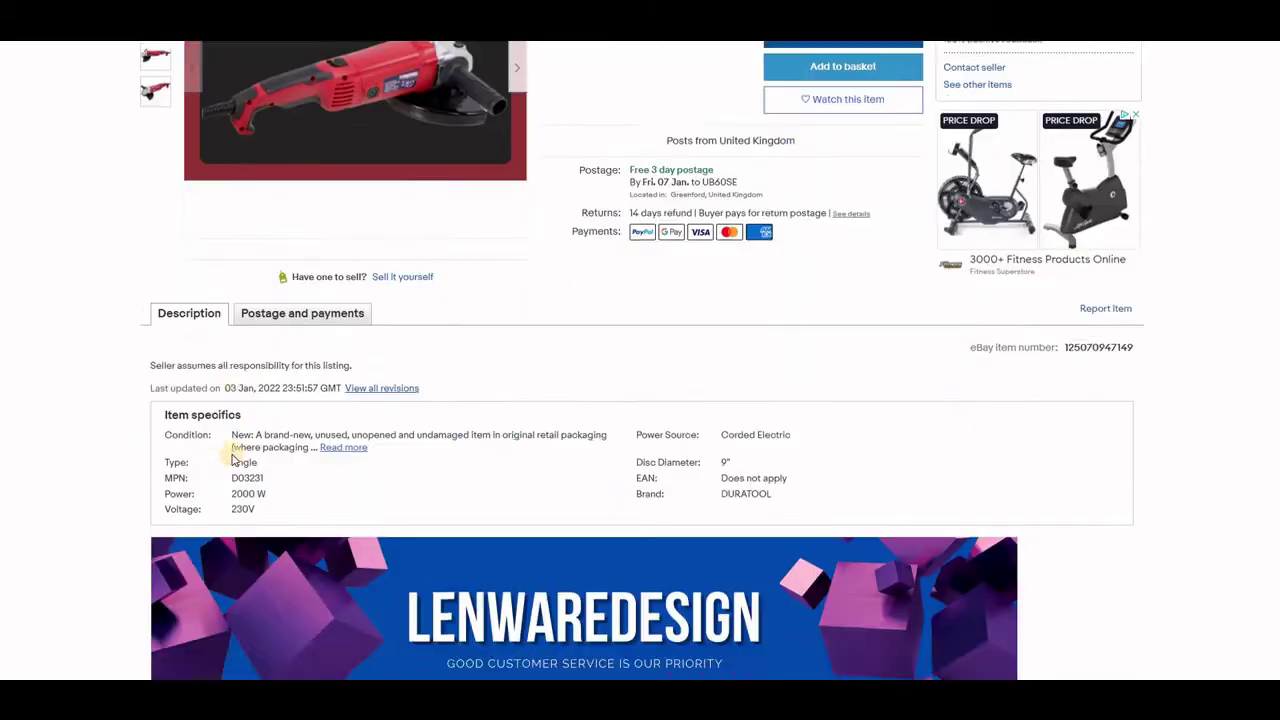
pyautogui.scroll(-5, 232, 457)
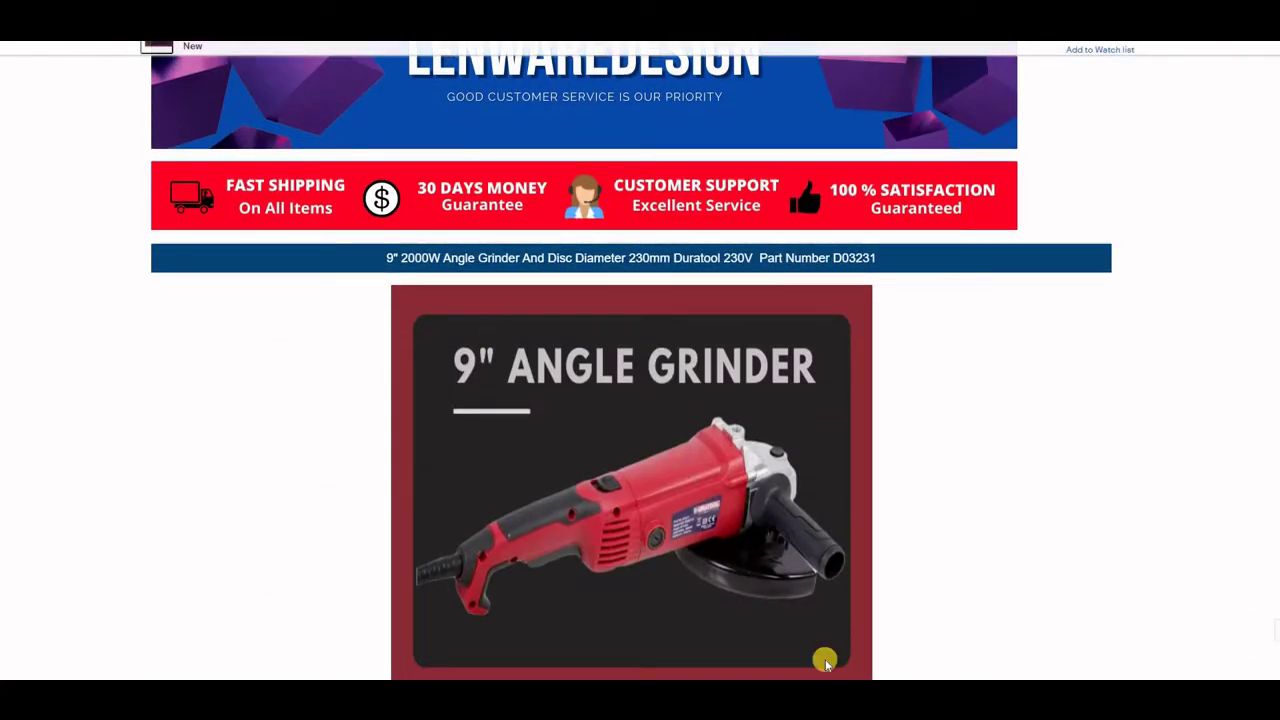
pyautogui.scroll(-3, 493, 471)
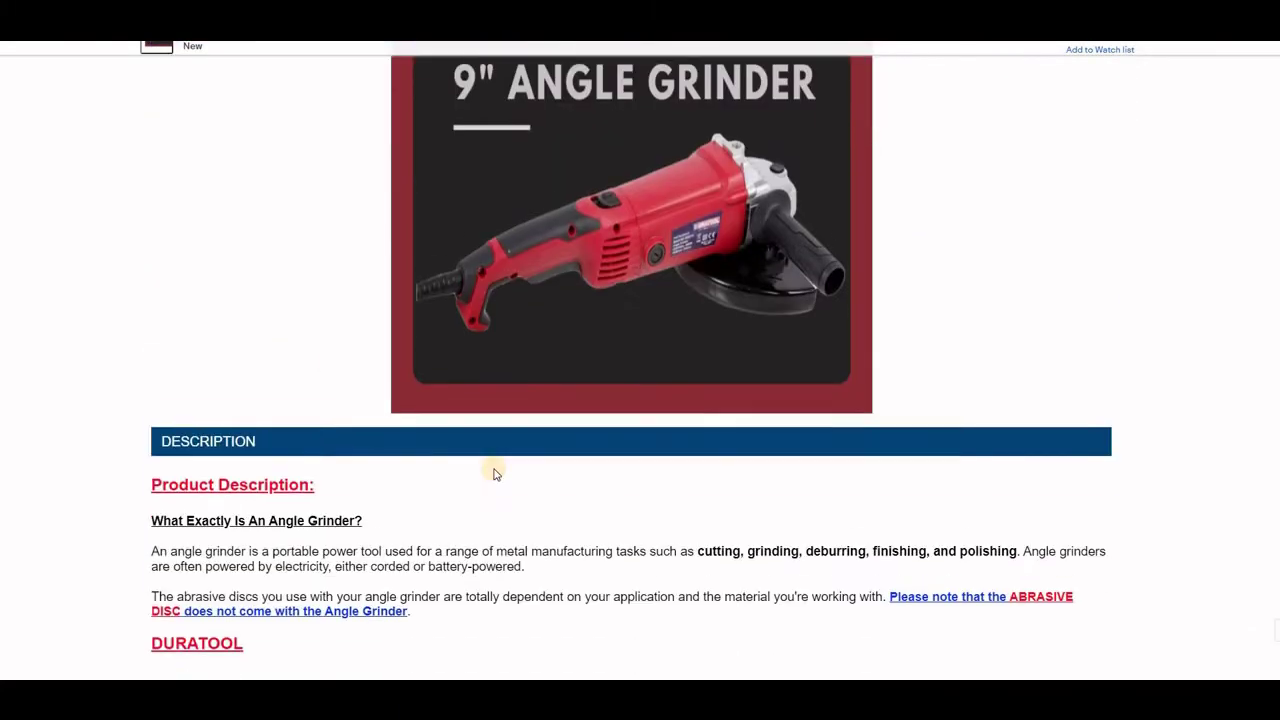
pyautogui.scroll(4, 491, 471)
pyautogui.scroll(2, 493, 471)
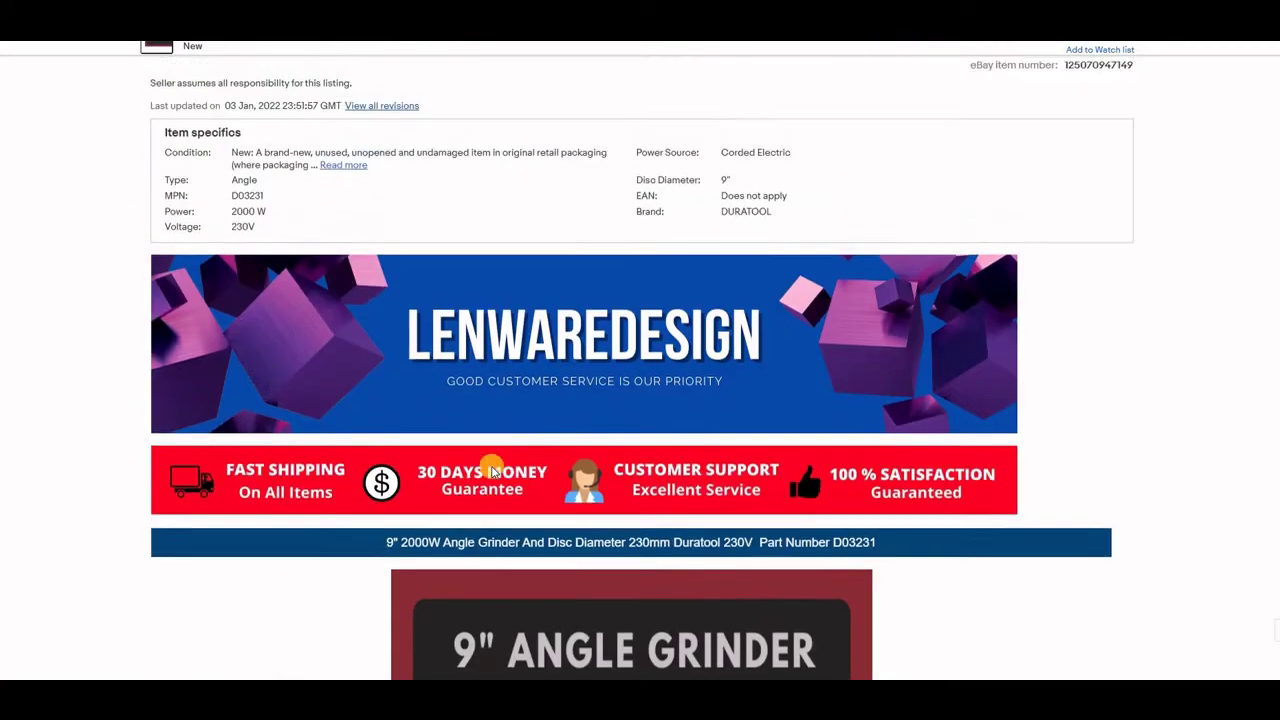
pyautogui.scroll(-5, 493, 471)
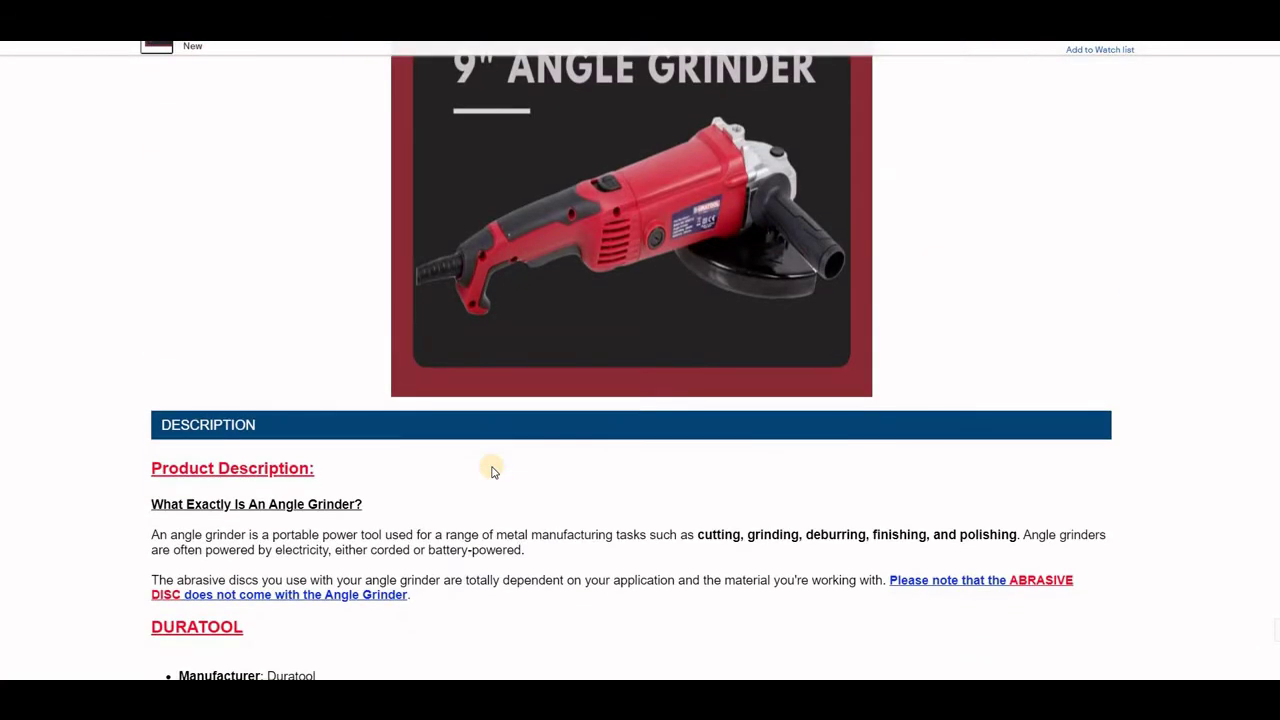
pyautogui.scroll(-2, 493, 471)
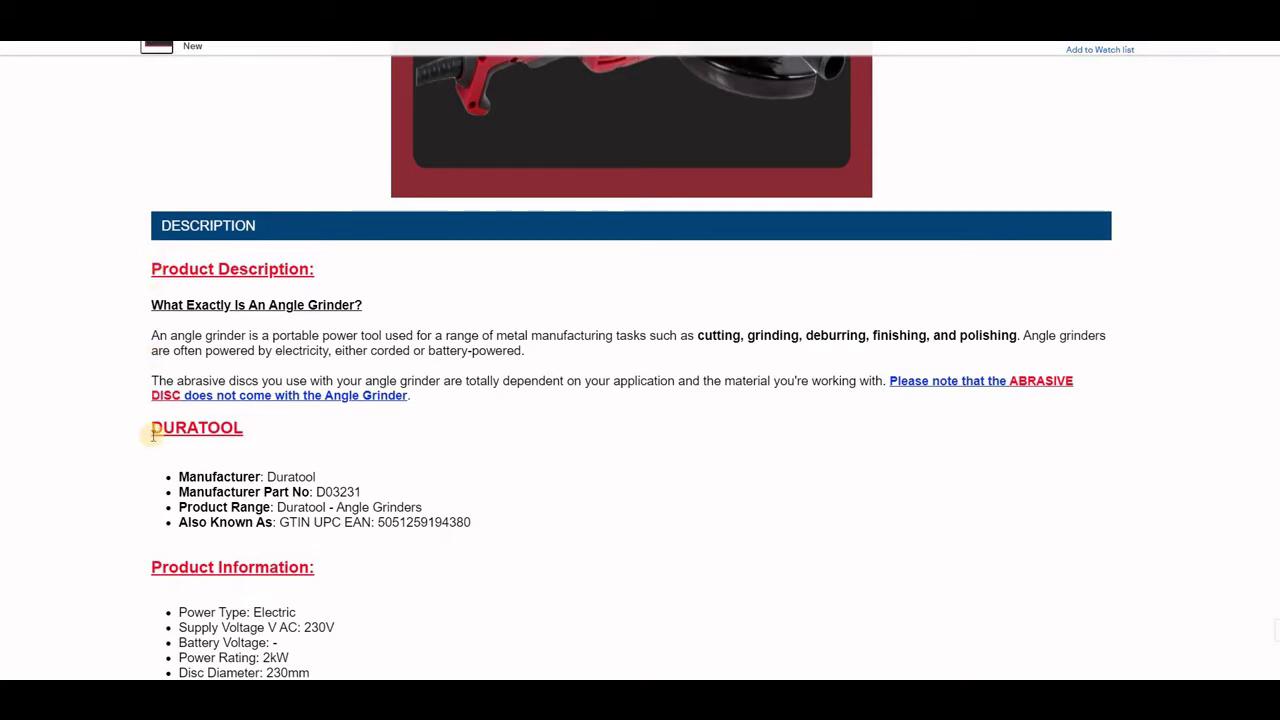
pyautogui.scroll(-3, 150, 437)
pyautogui.scroll(1, 157, 417)
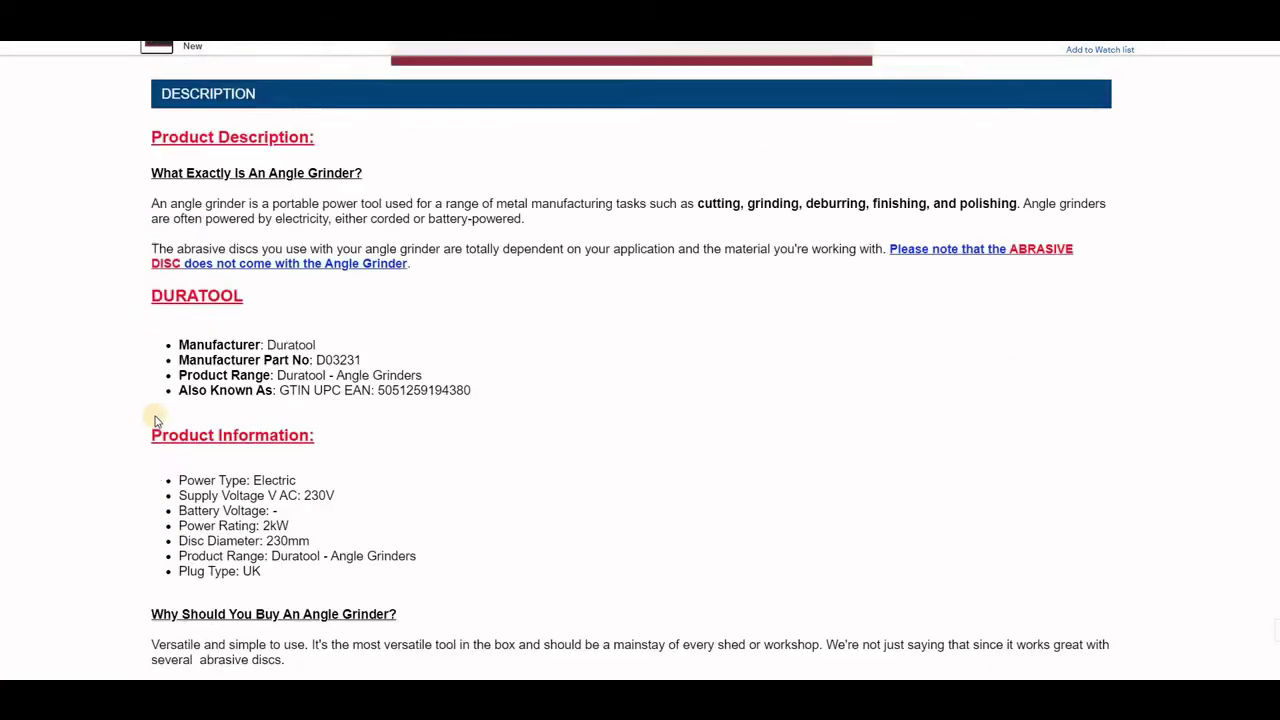
pyautogui.scroll(2, 155, 420)
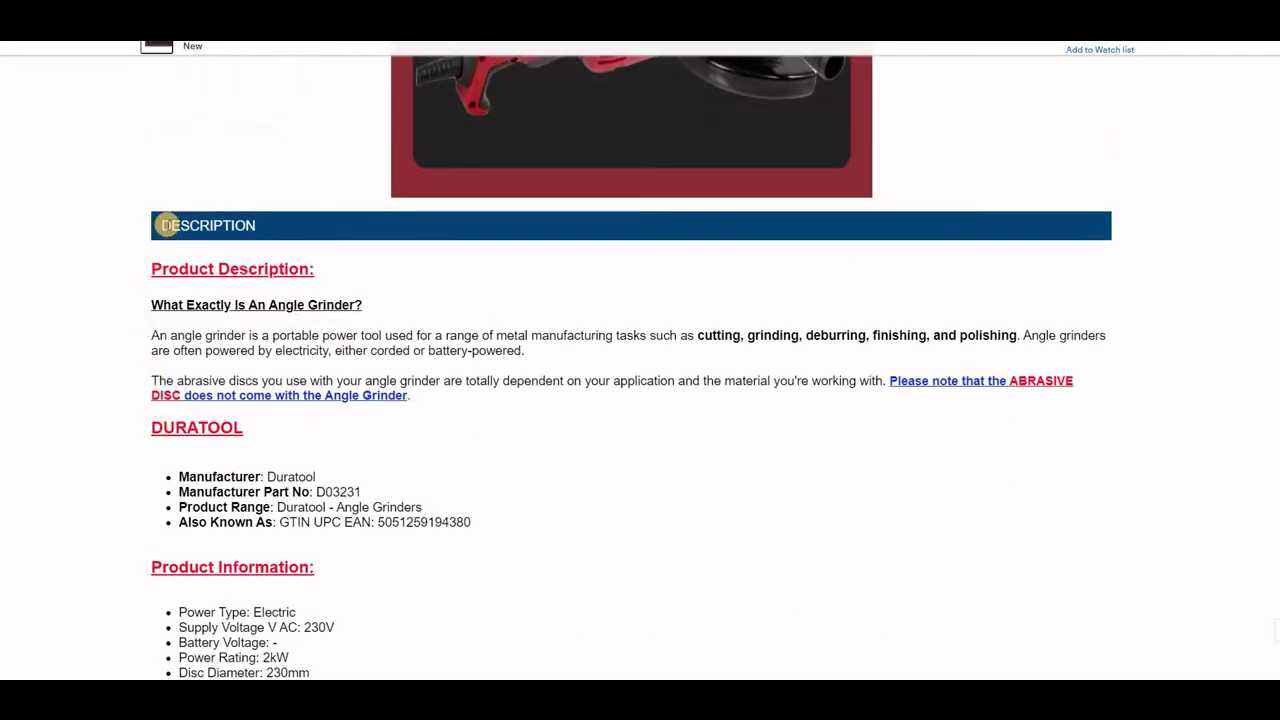
pyautogui.scroll(-1, 158, 262)
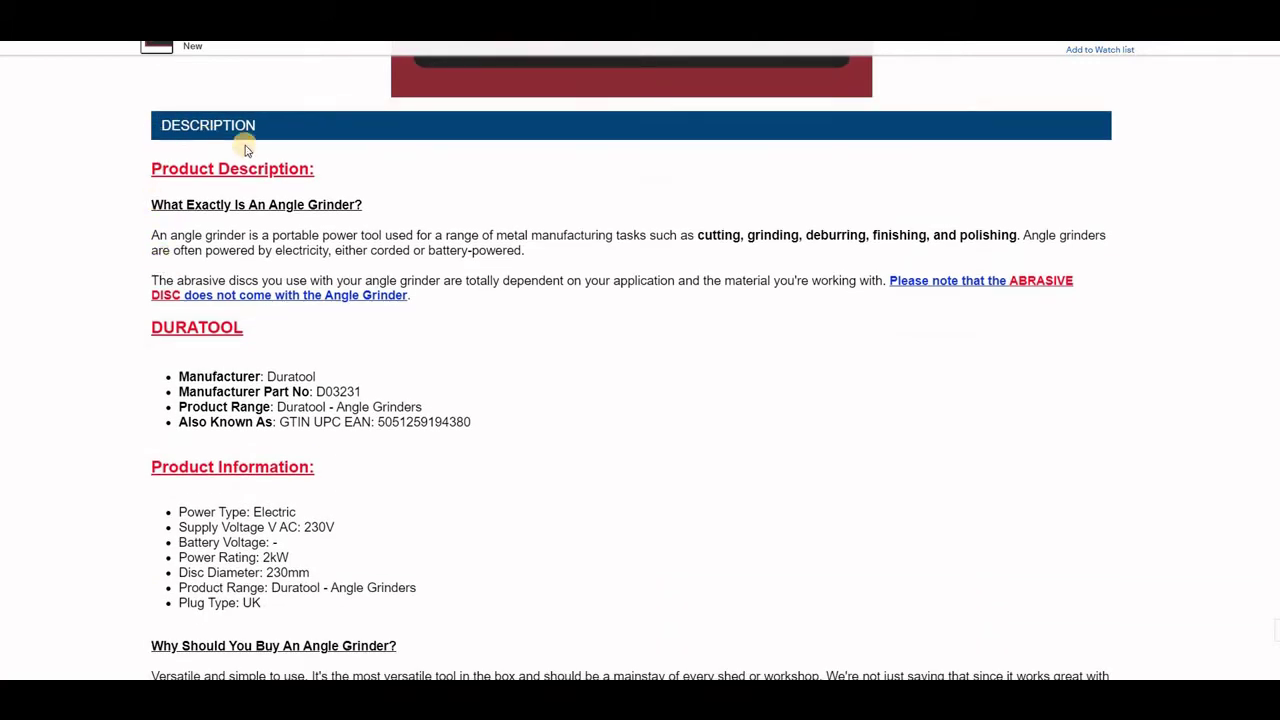
pyautogui.scroll(-2, 208, 292)
pyautogui.scroll(-2, 208, 295)
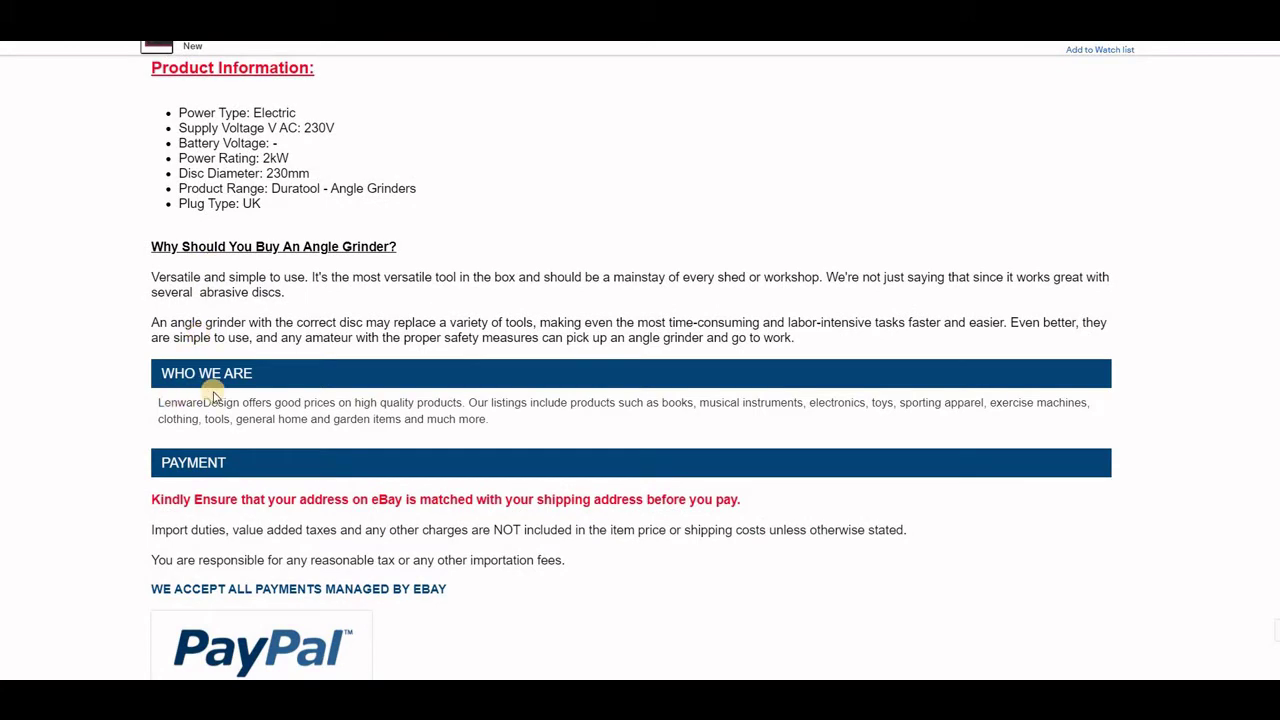
# Read the Who We Are, Payment, Shipping, Returns and Customer Satisfaction sections through to the copyright footer.
pyautogui.scroll(-2, 216, 393)
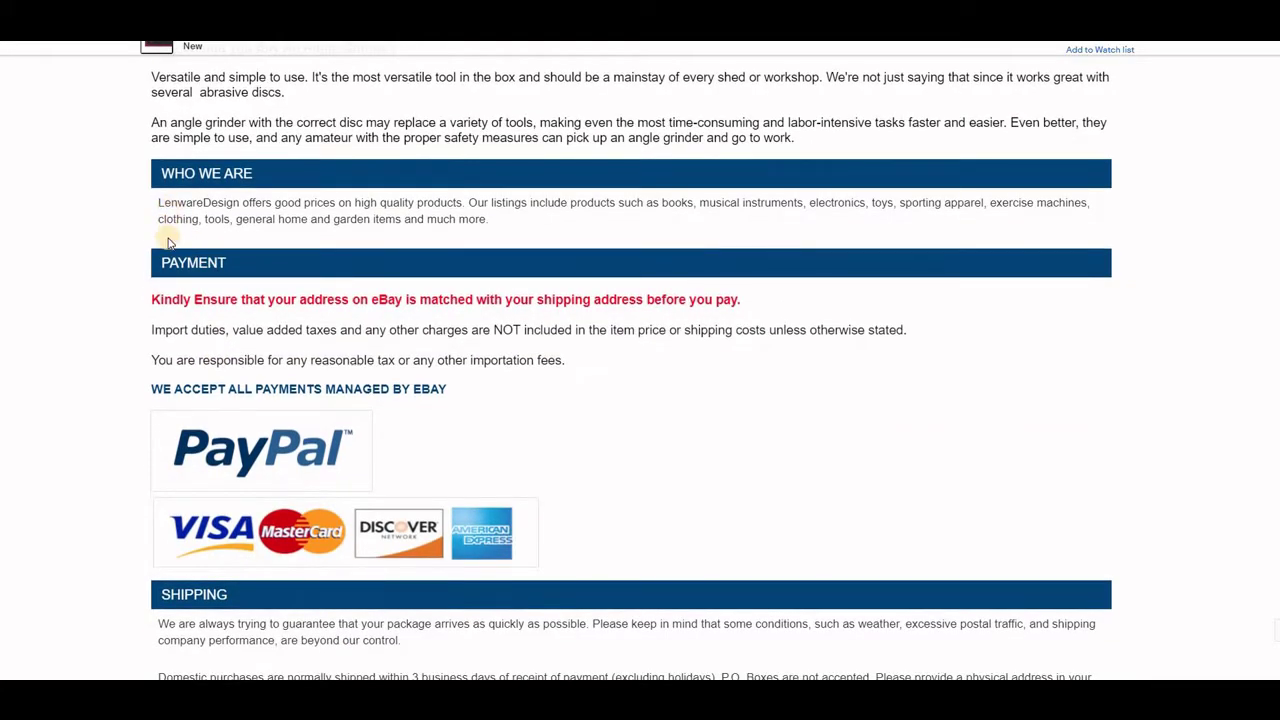
pyautogui.scroll(1, 168, 243)
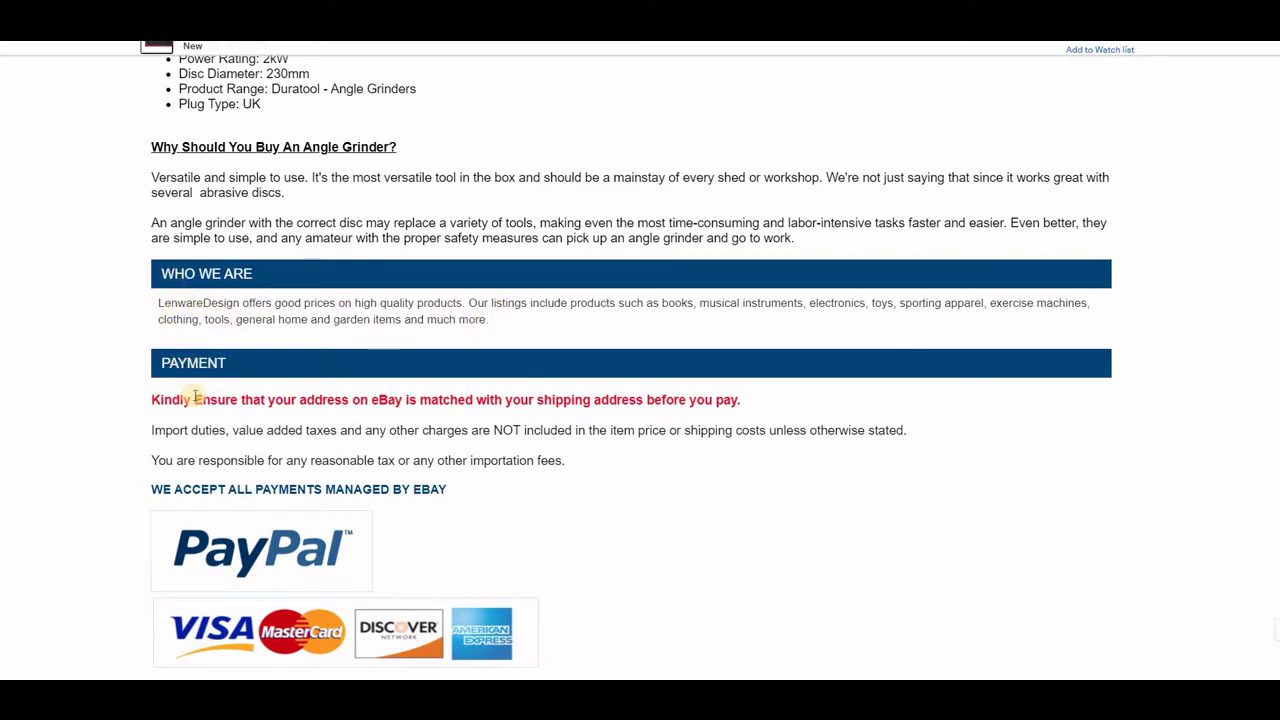
pyautogui.scroll(-2, 197, 402)
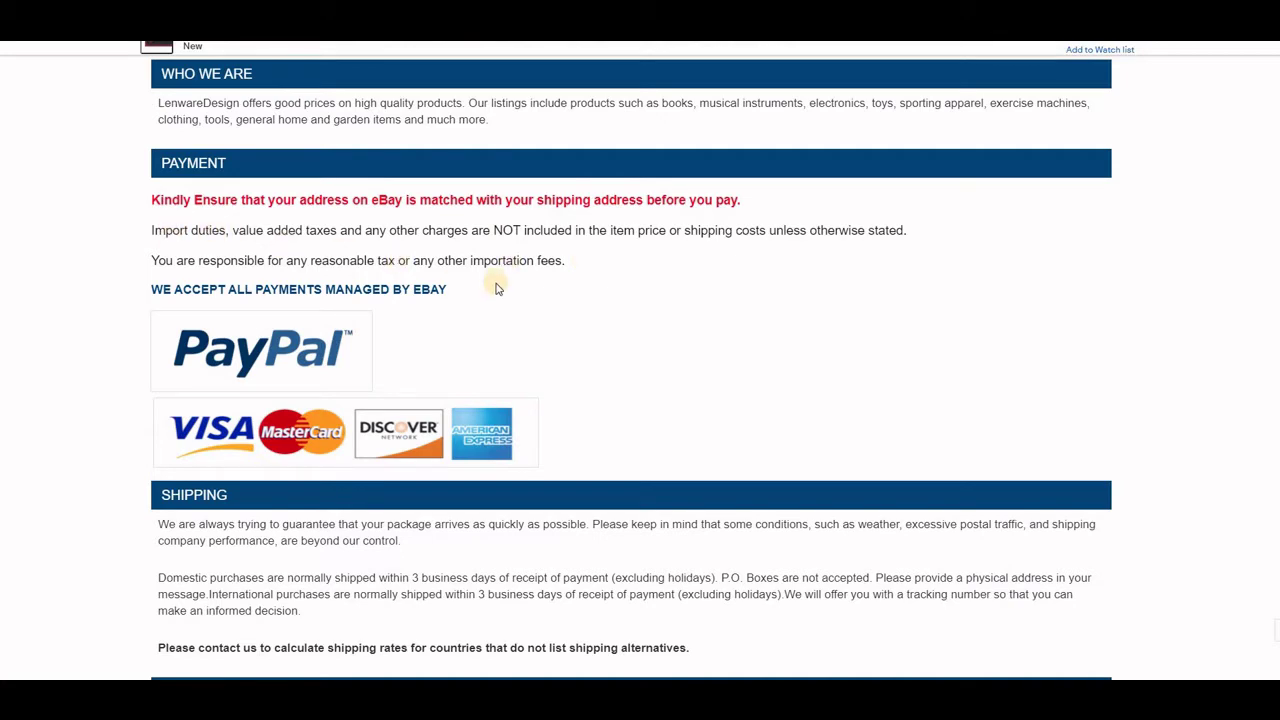
pyautogui.scroll(-2, 497, 294)
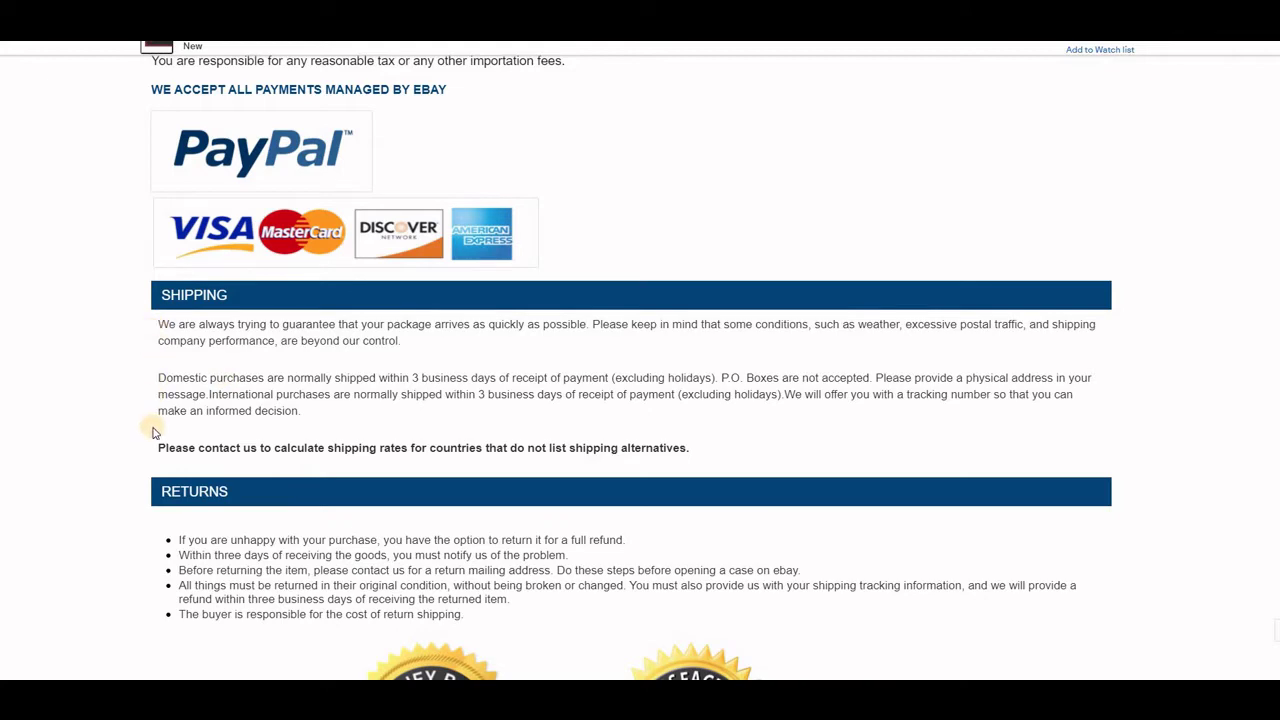
pyautogui.scroll(-2, 155, 432)
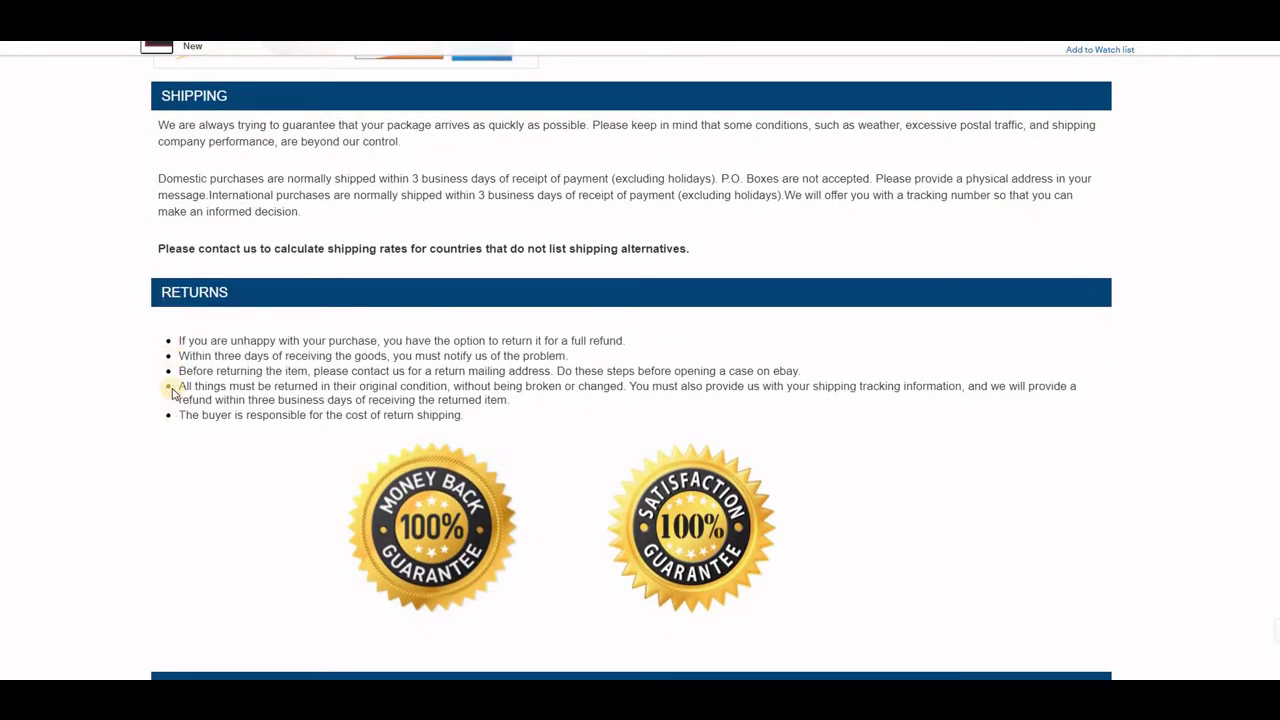
pyautogui.scroll(-2, 280, 408)
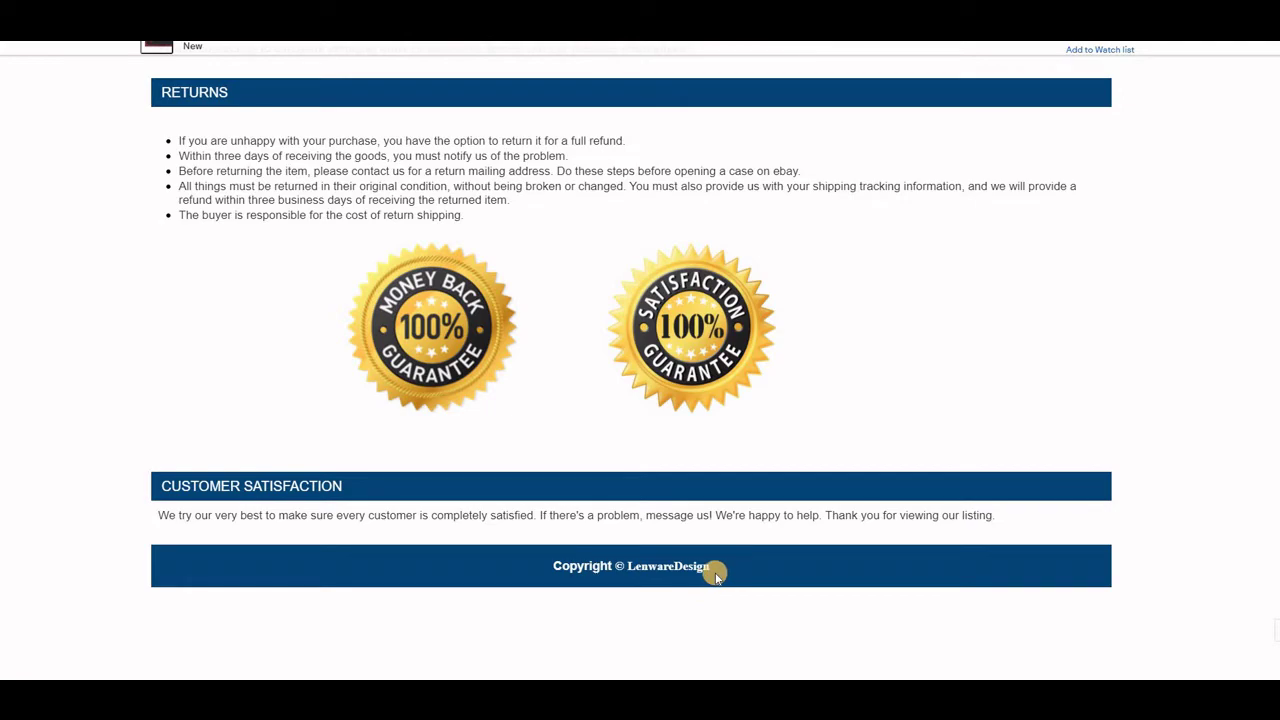
pyautogui.scroll(-3, 716, 578)
pyautogui.scroll(3, 716, 578)
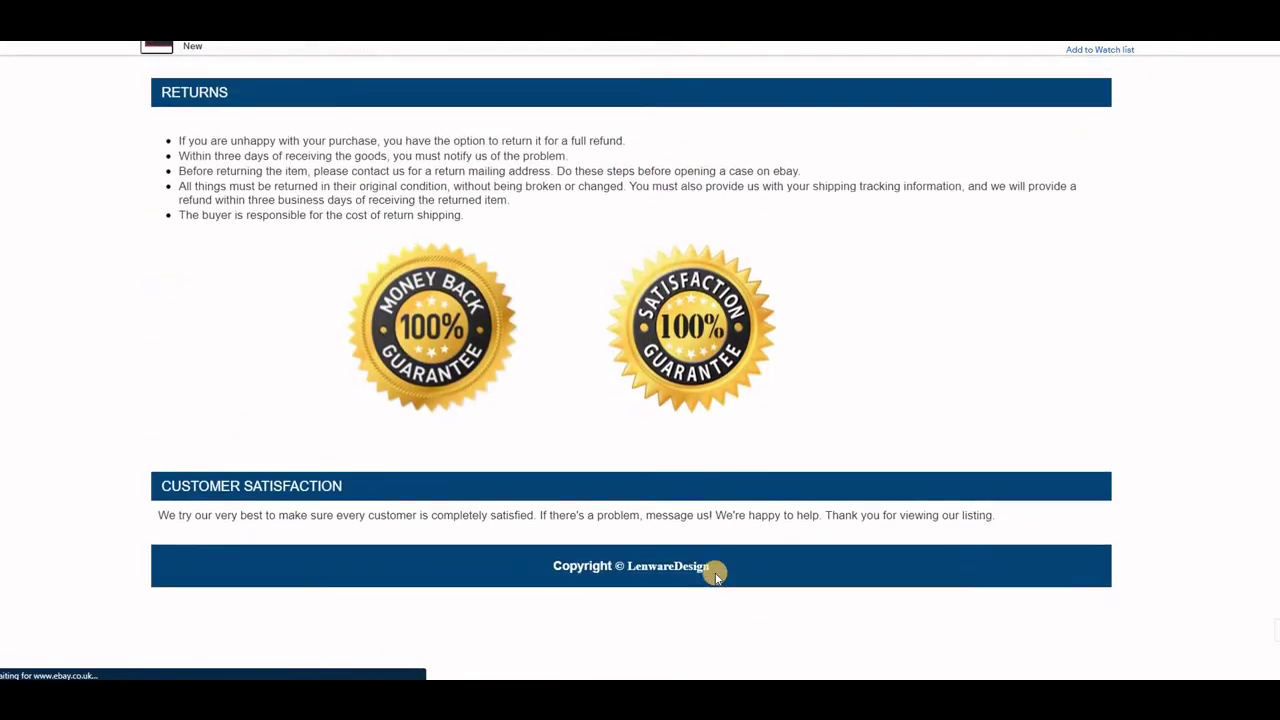
pyautogui.scroll(-3, 716, 578)
# Review the description layout again from the policy sections back to the LenwareDesign banner and the product image.
pyautogui.scroll(6, 716, 575)
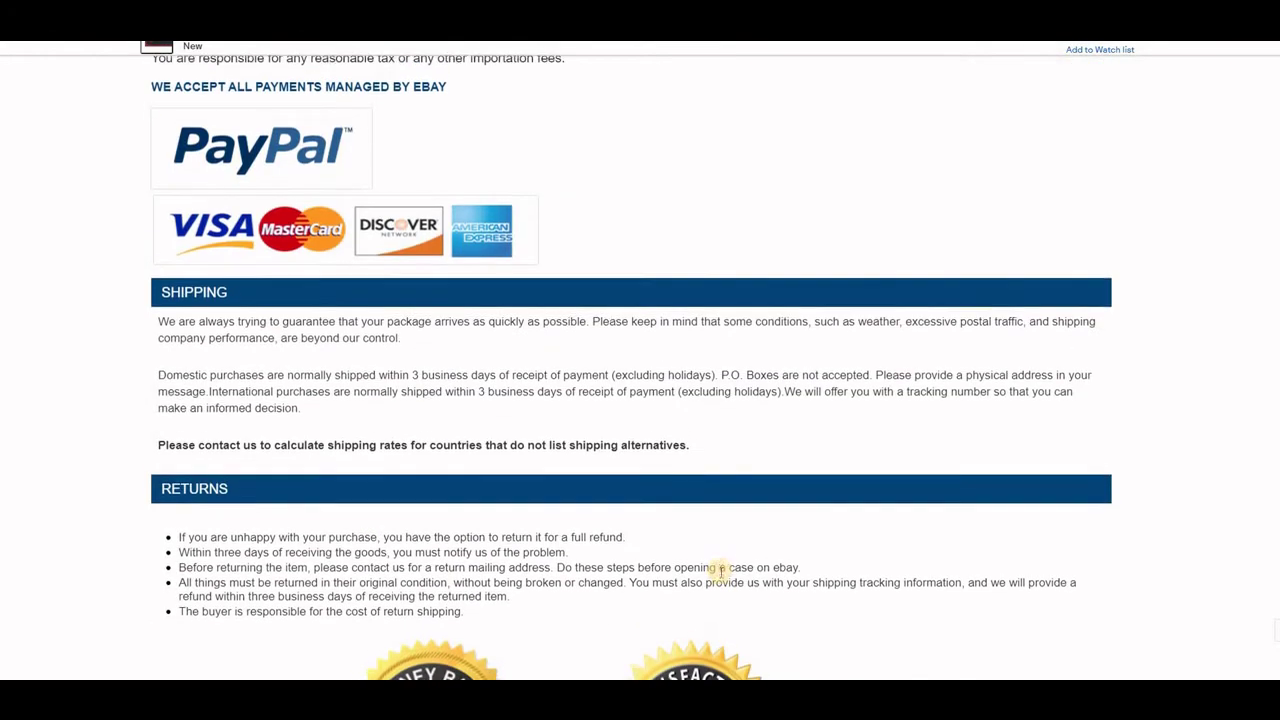
pyautogui.scroll(4, 720, 570)
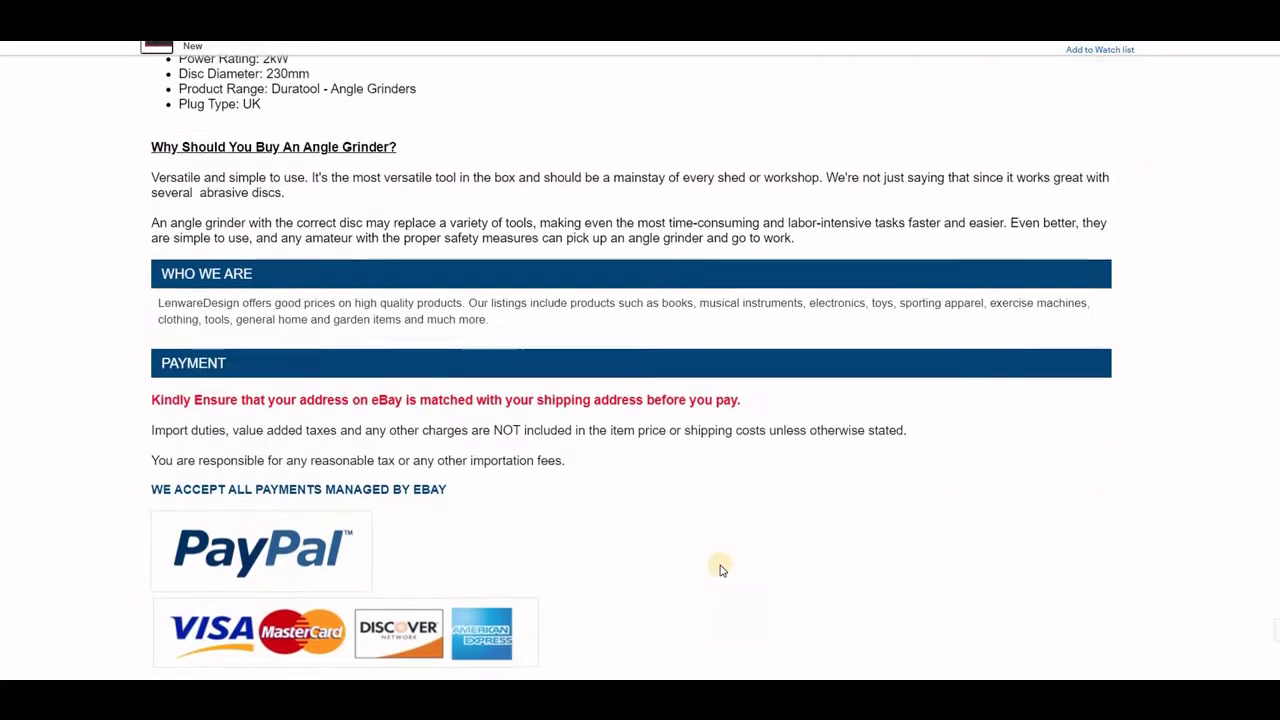
pyautogui.scroll(10, 721, 568)
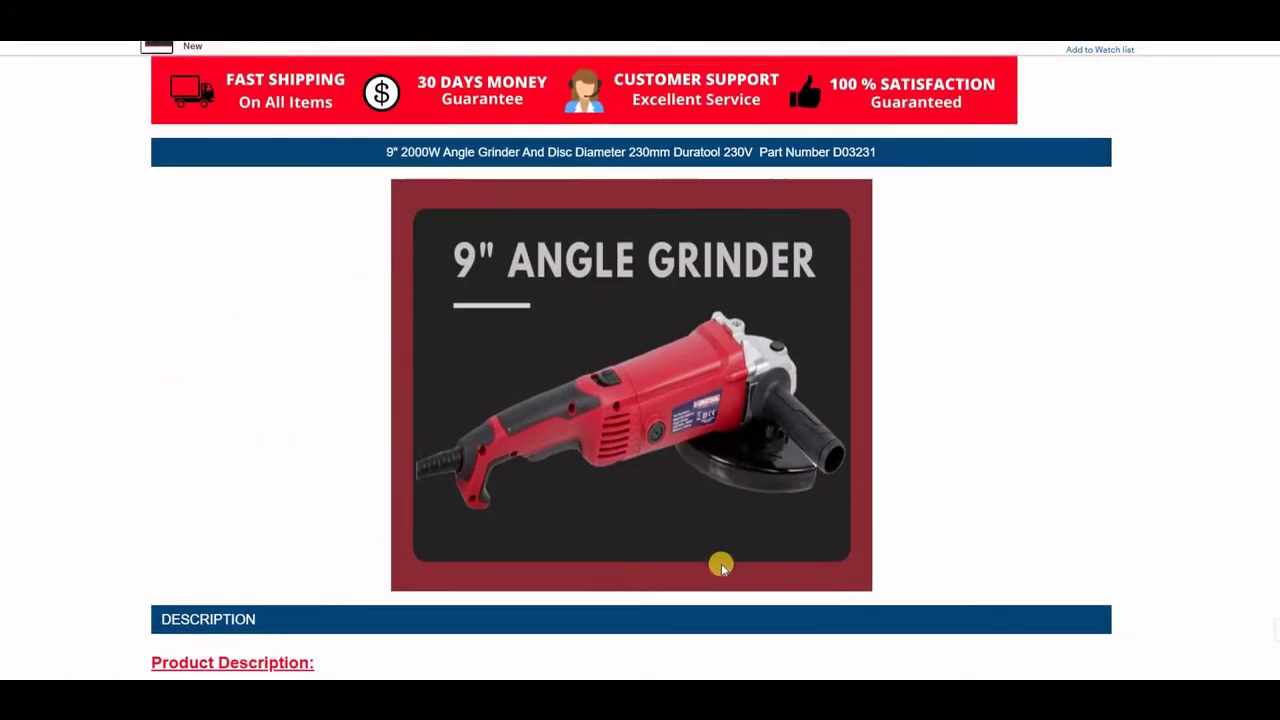
pyautogui.scroll(5, 721, 565)
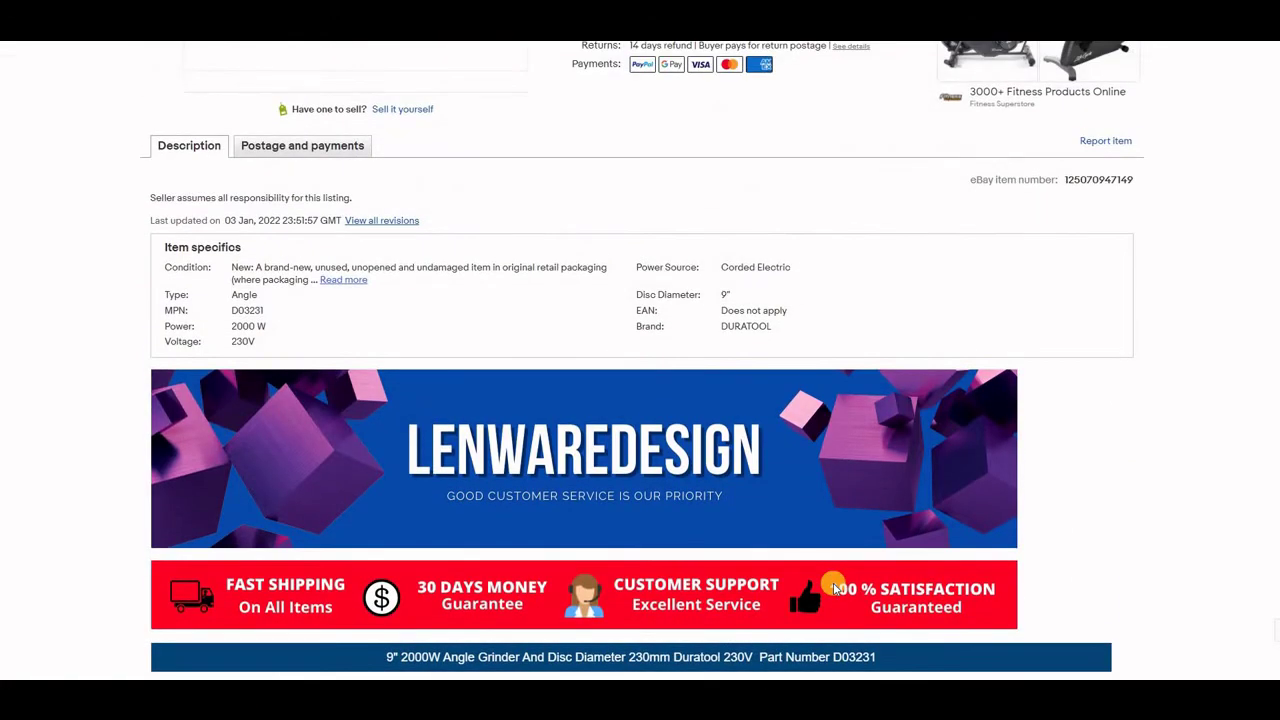
pyautogui.scroll(-3, 886, 577)
pyautogui.scroll(2, 903, 580)
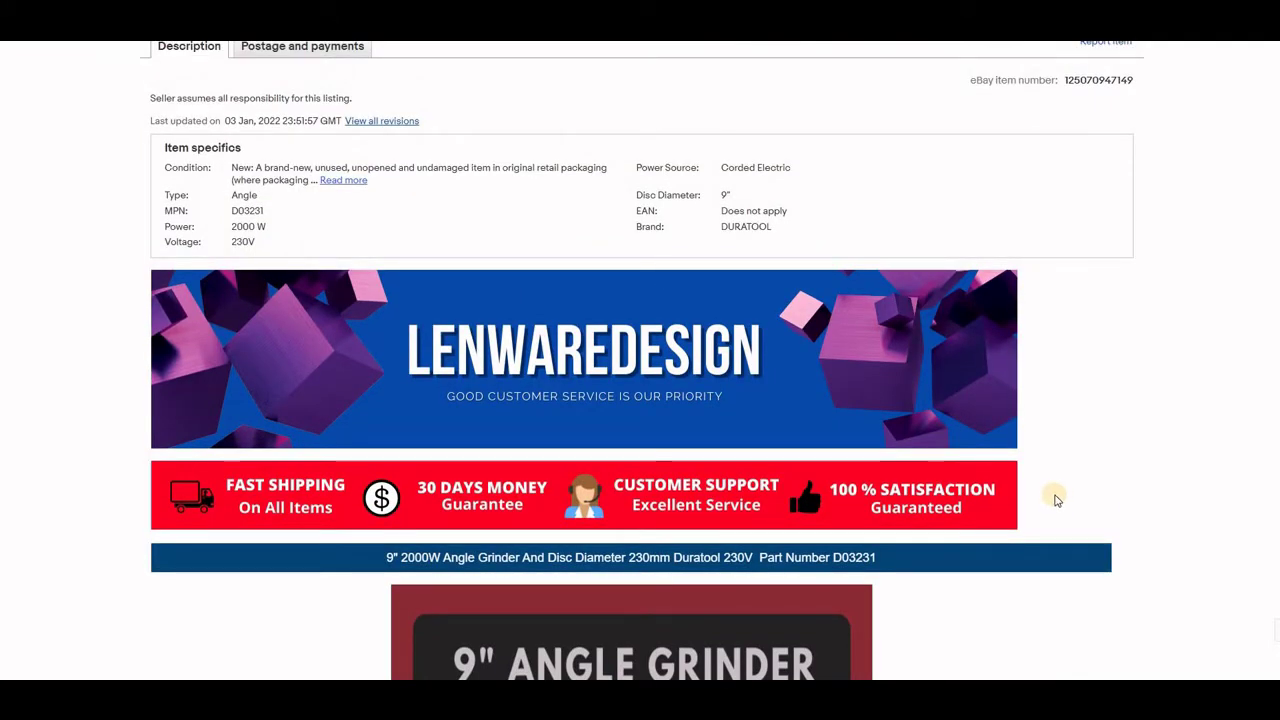
pyautogui.scroll(-6, 1057, 499)
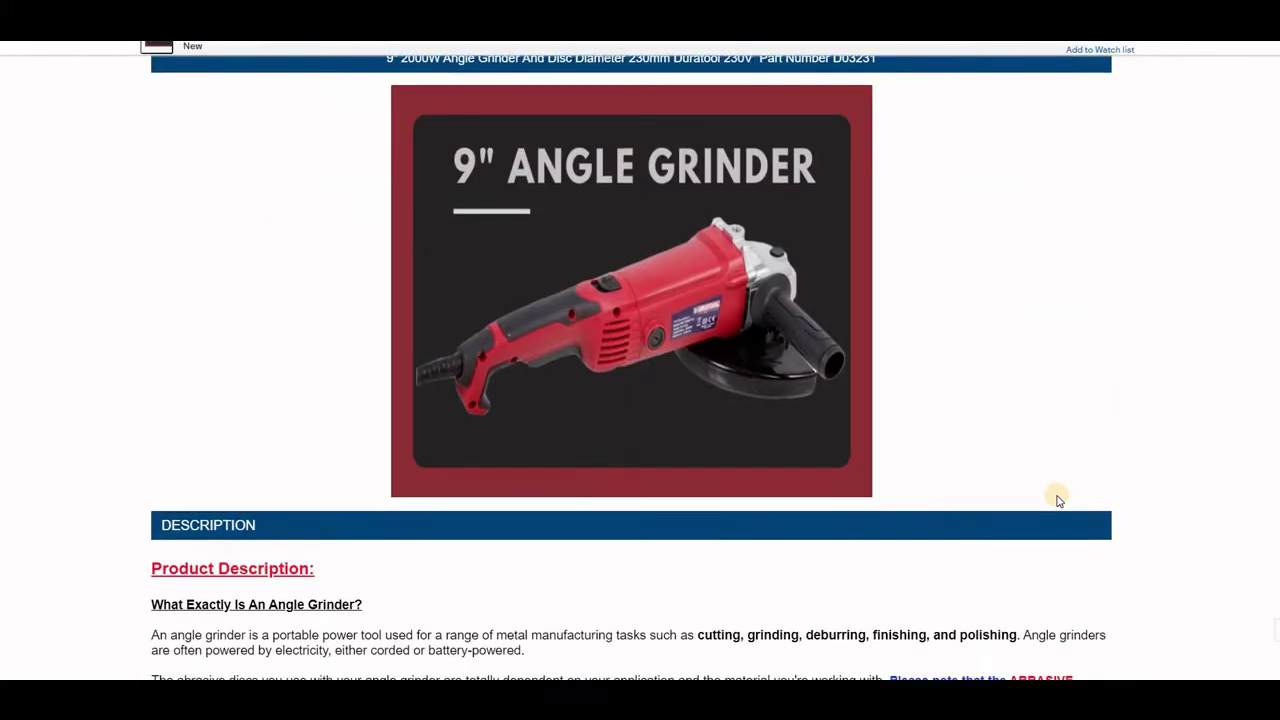
pyautogui.scroll(6, 1057, 499)
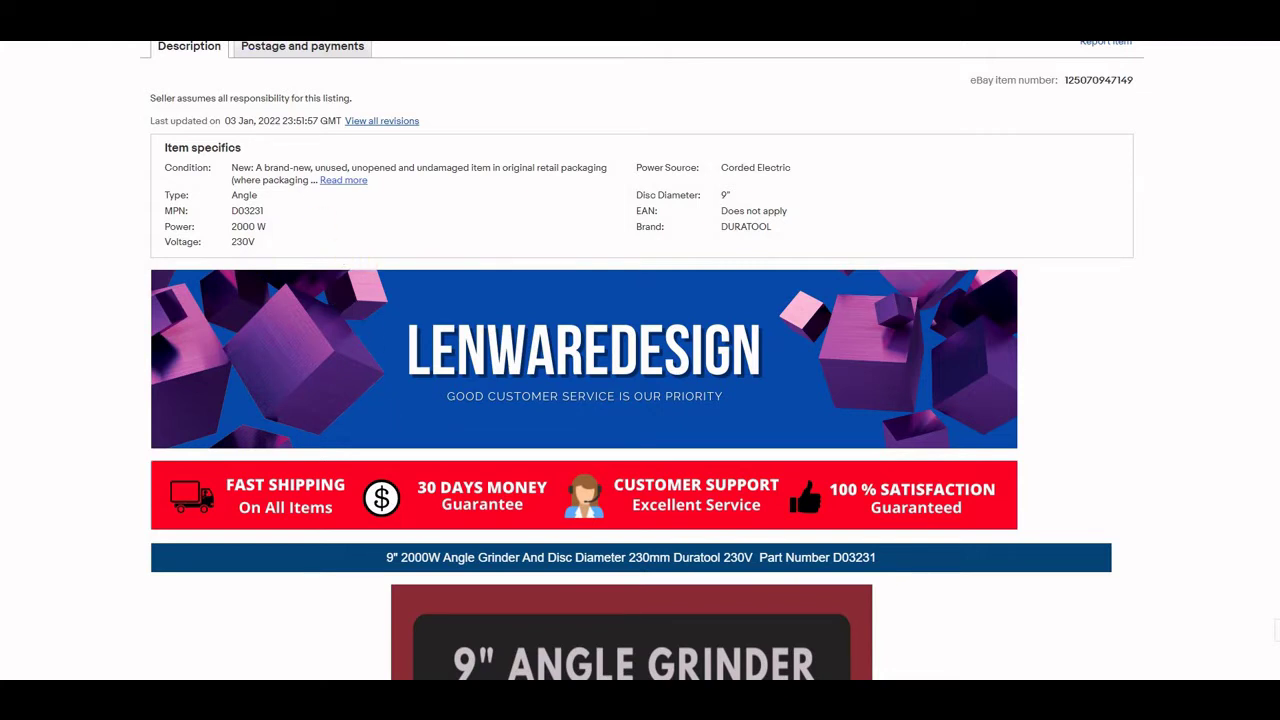
# Open the 9" angle grinder listing for revision from the active listings and view its item description as HTML.
pyautogui.hotkey('alt', 'Left')
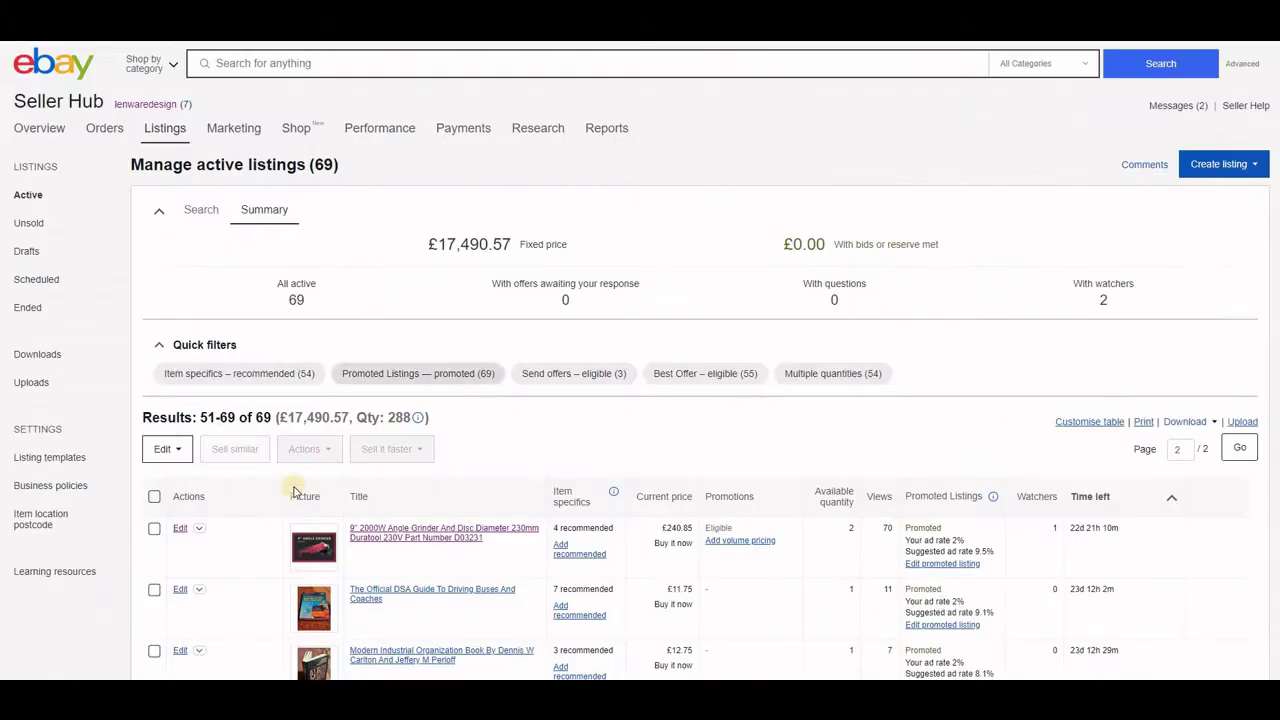
pyautogui.click(179, 528)
pyautogui.scroll(-5, 256, 476)
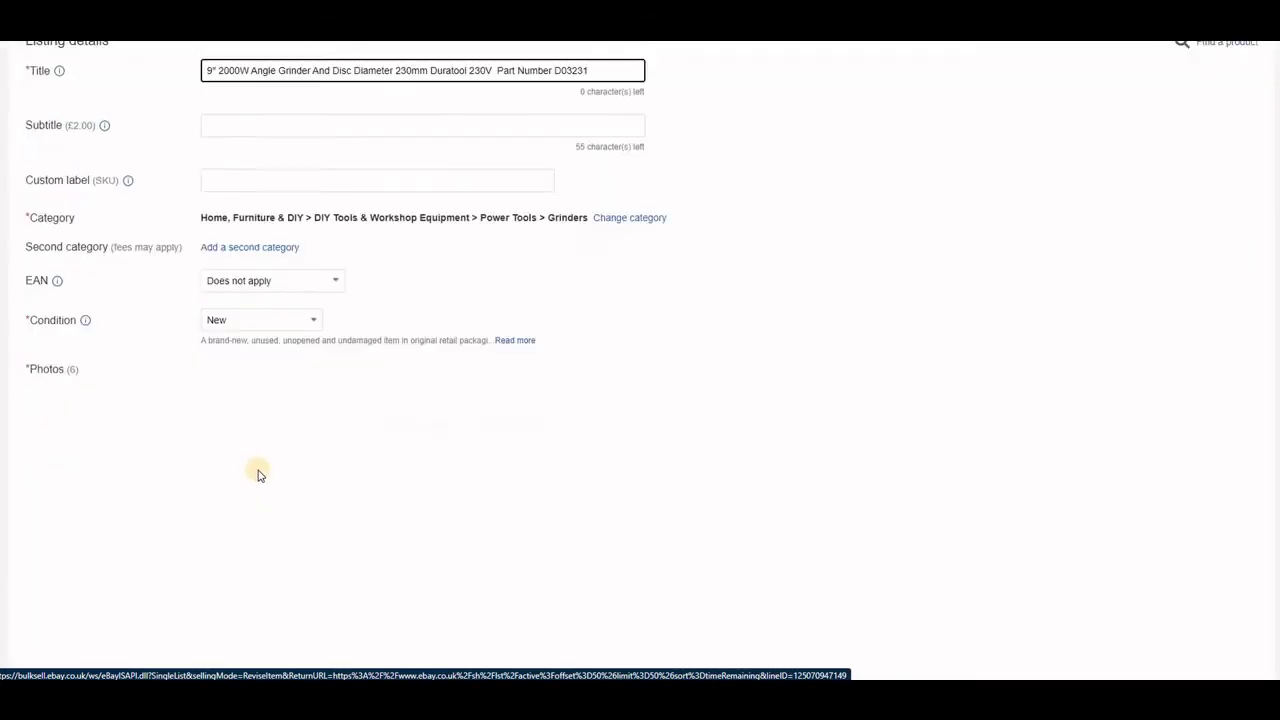
pyautogui.scroll(-8, 283, 477)
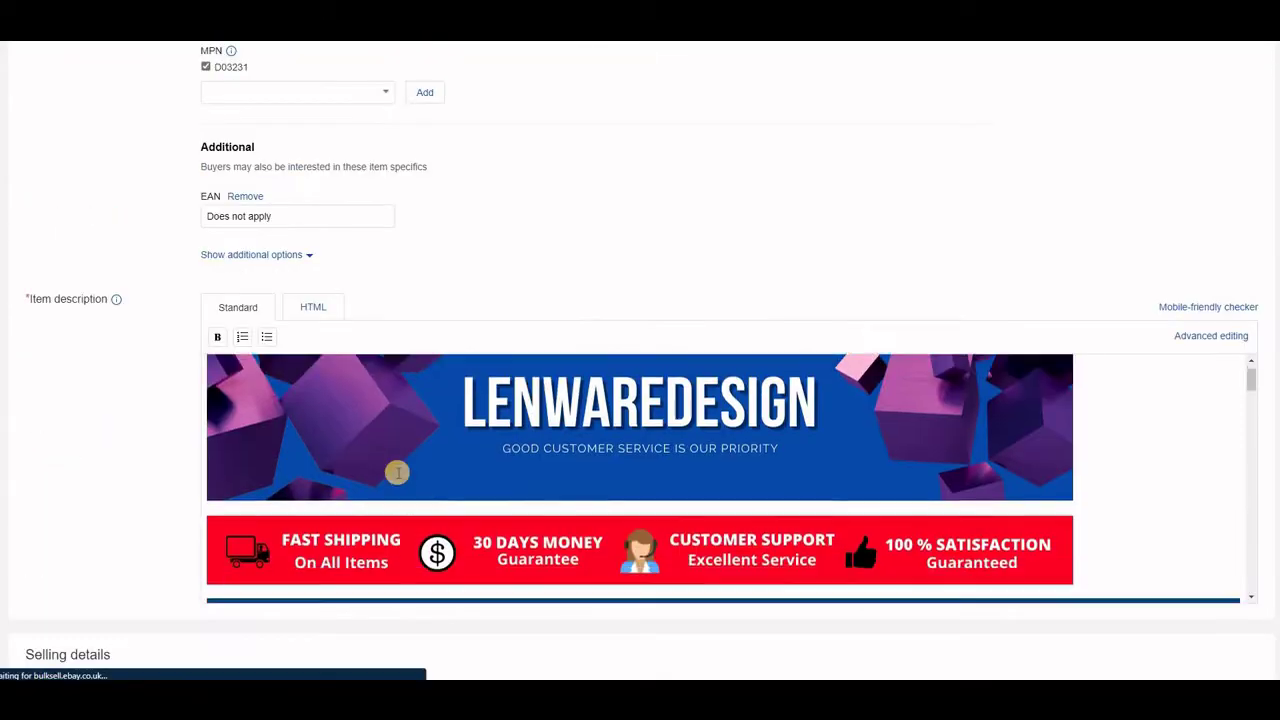
pyautogui.scroll(-3, 205, 443)
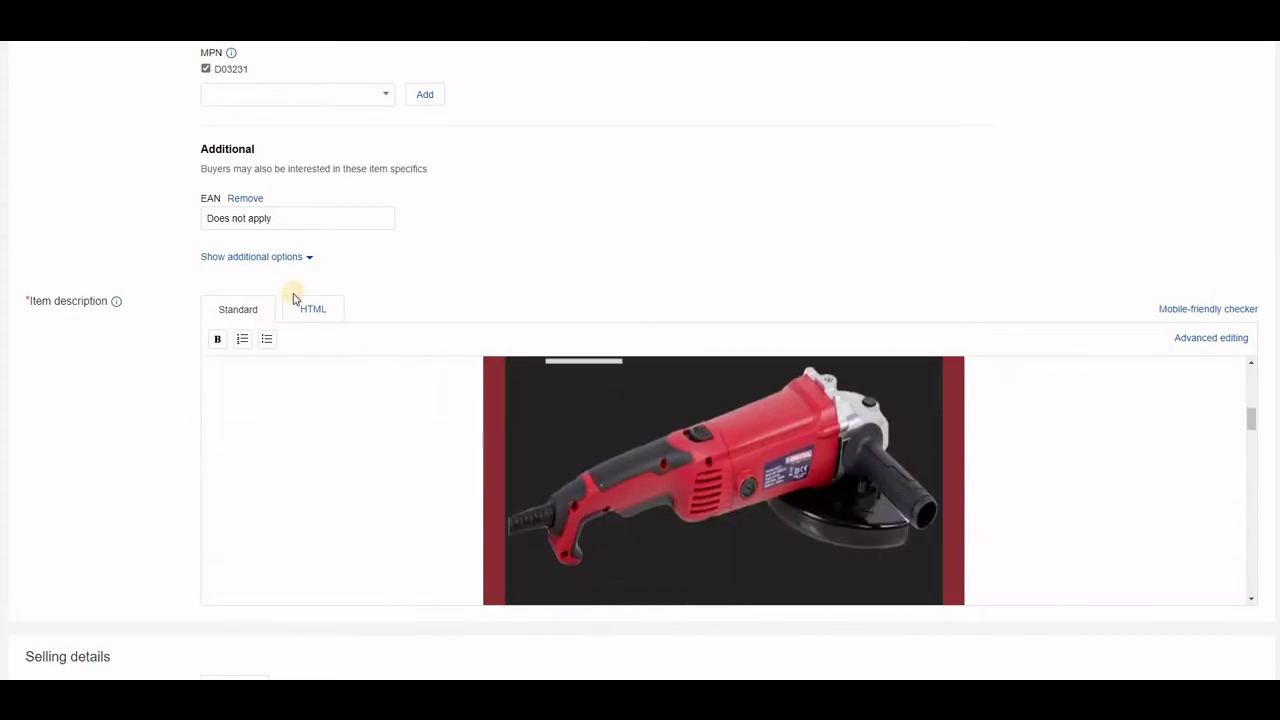
pyautogui.scroll(5, 374, 417)
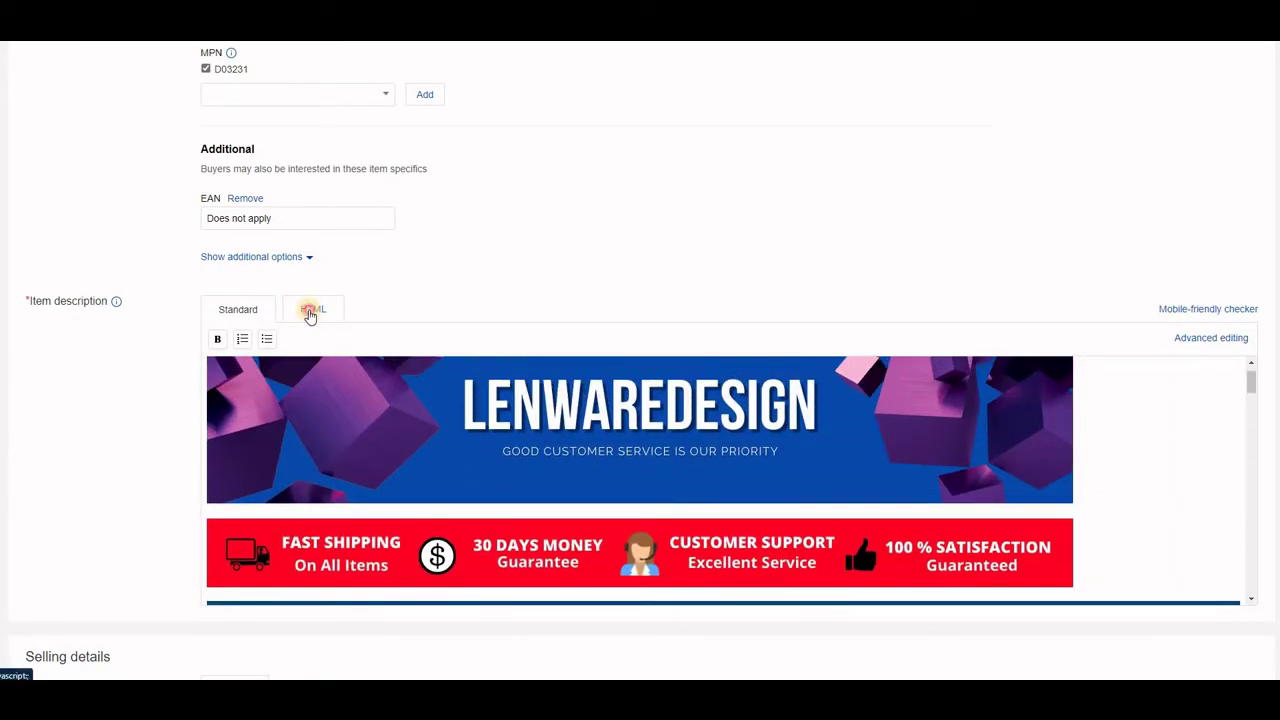
pyautogui.click(310, 313)
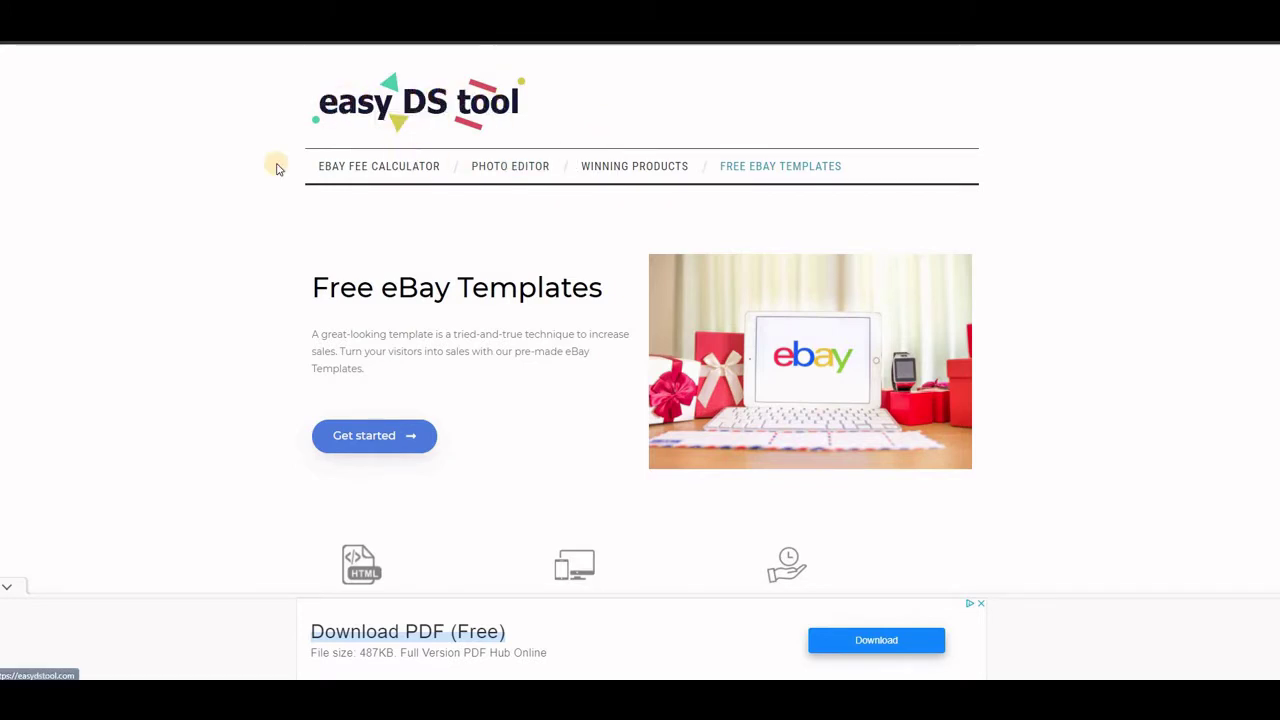
# On the easy DS tool site, browse the free eBay templates from Christmas Sale through to Best Seller on eBay.
pyautogui.scroll(-1, 278, 170)
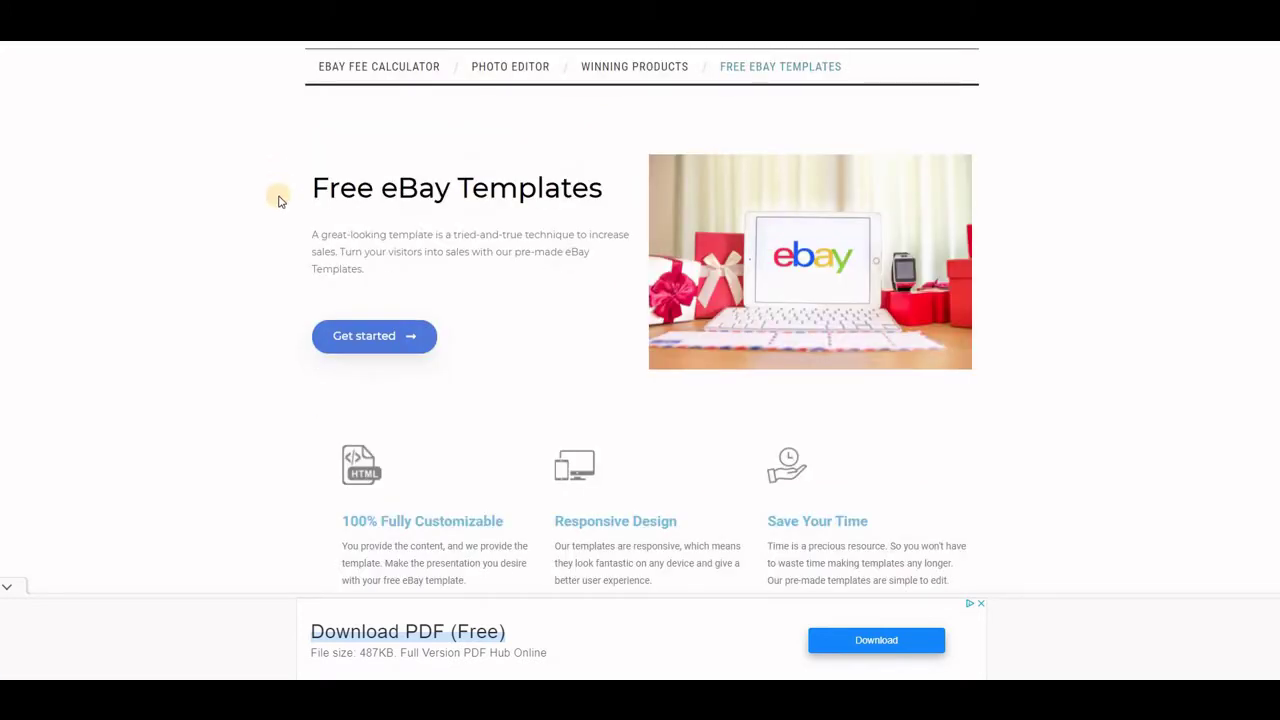
pyautogui.scroll(-2, 278, 200)
pyautogui.scroll(3, 283, 303)
pyautogui.scroll(-1, 297, 357)
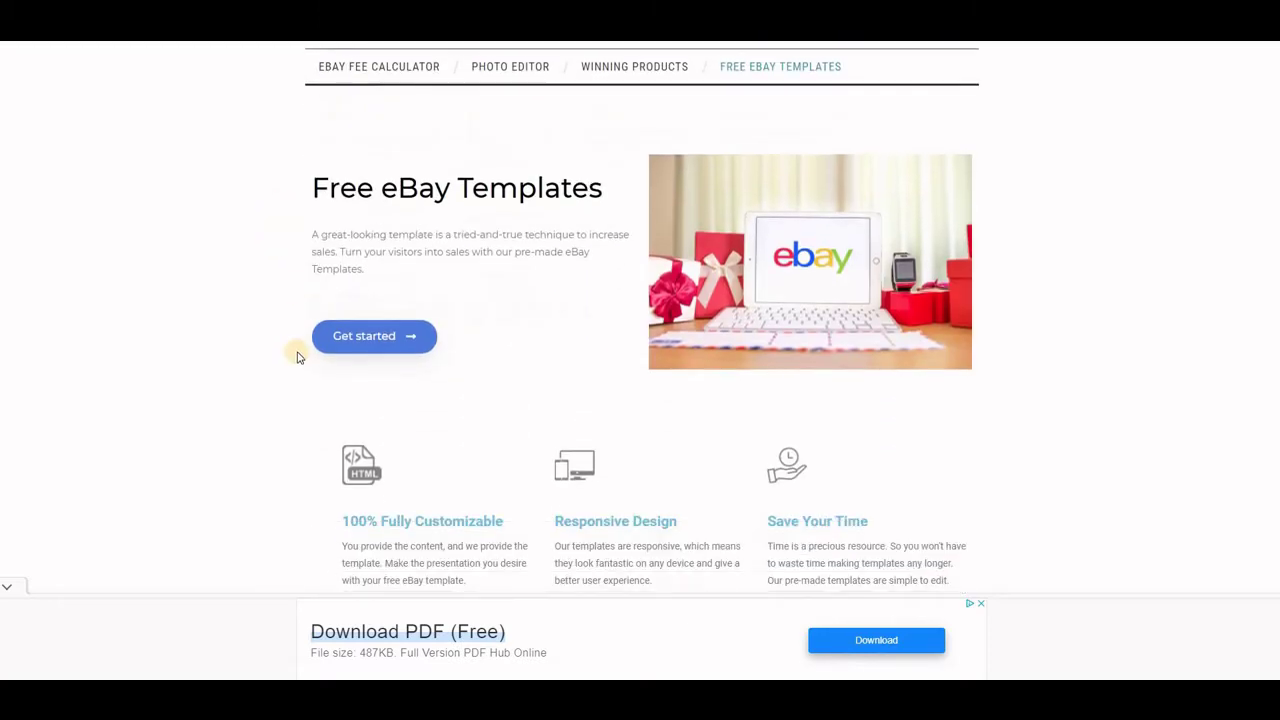
pyautogui.click(387, 337)
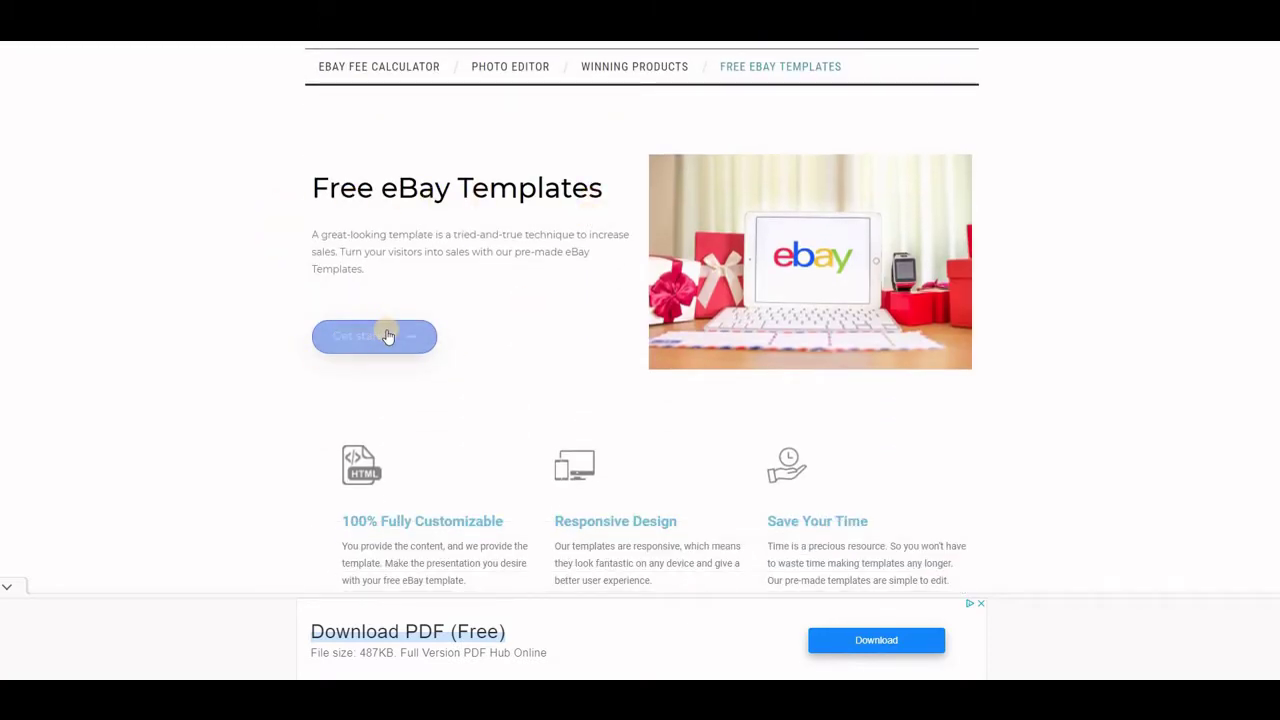
pyautogui.scroll(-4, 306, 343)
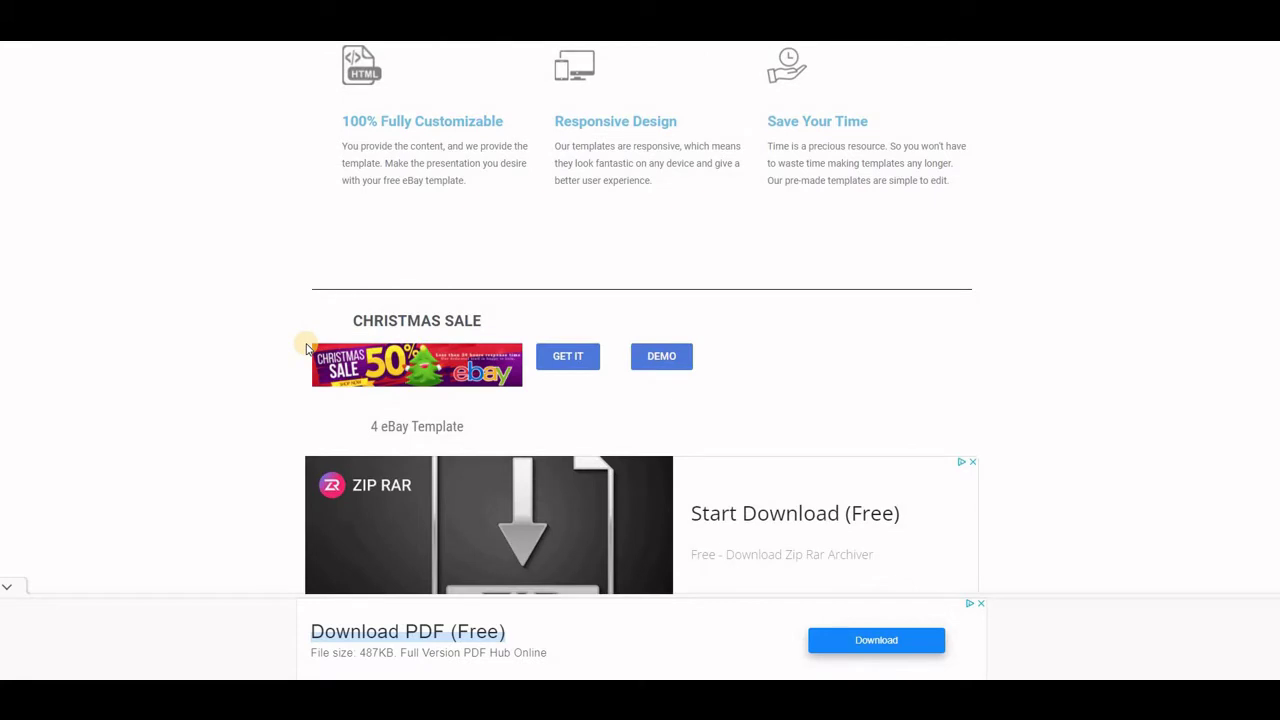
pyautogui.scroll(-1, 355, 340)
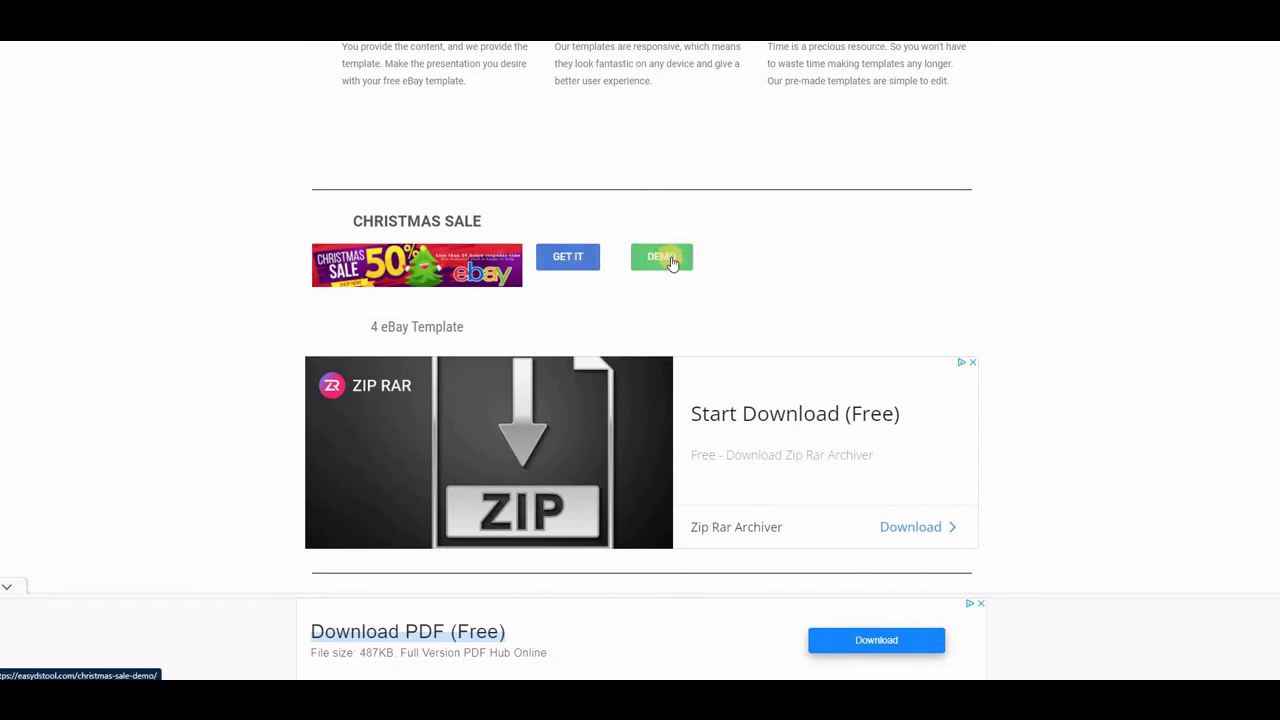
pyautogui.scroll(-3, 277, 335)
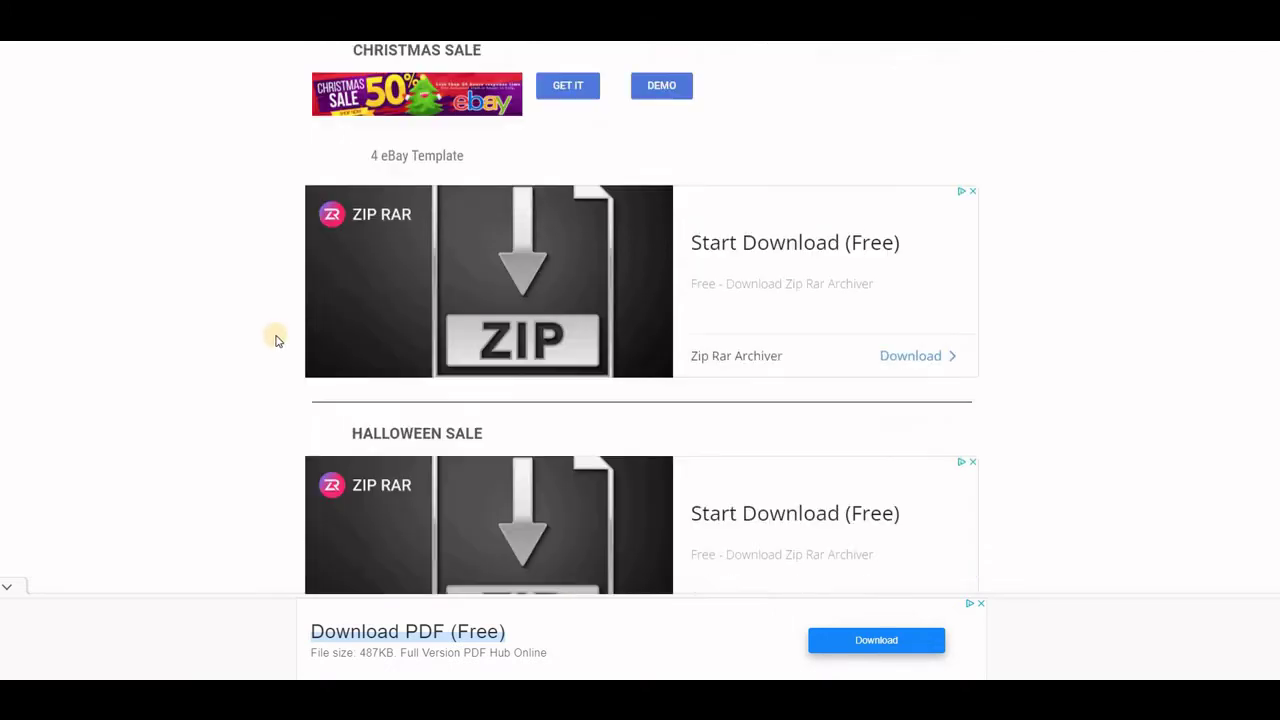
pyautogui.scroll(-1, 277, 337)
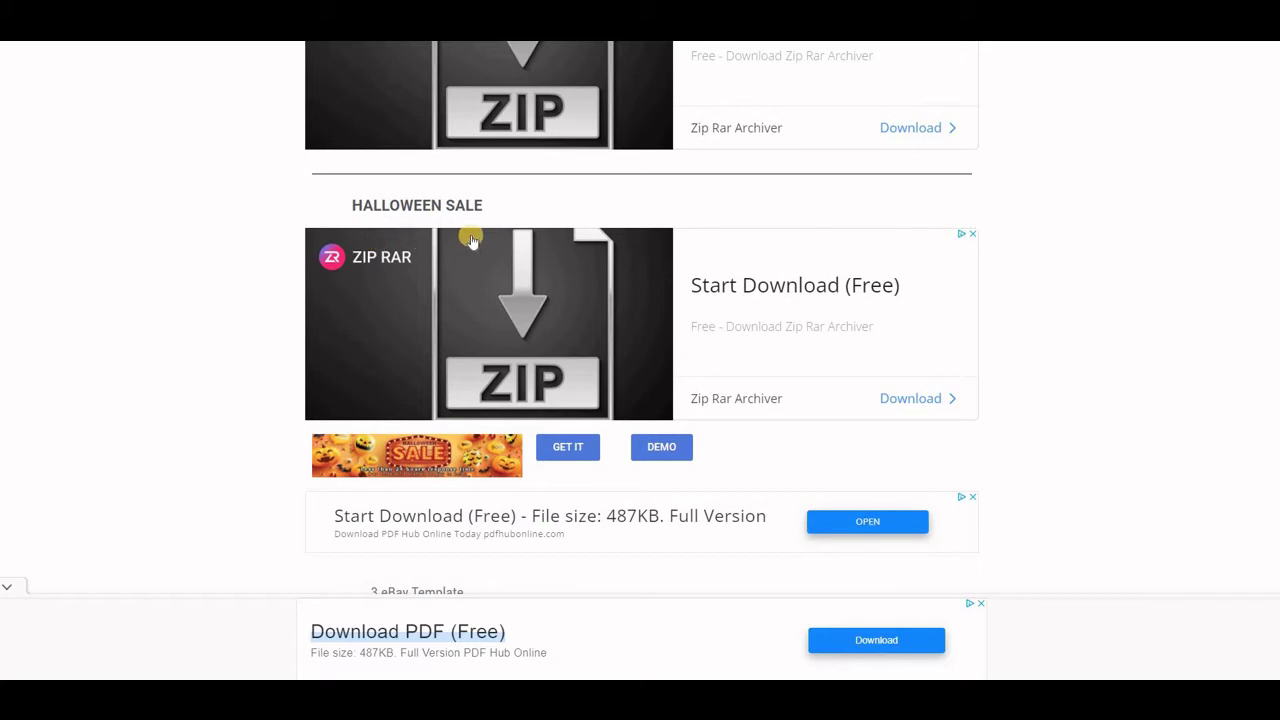
pyautogui.scroll(-2, 280, 335)
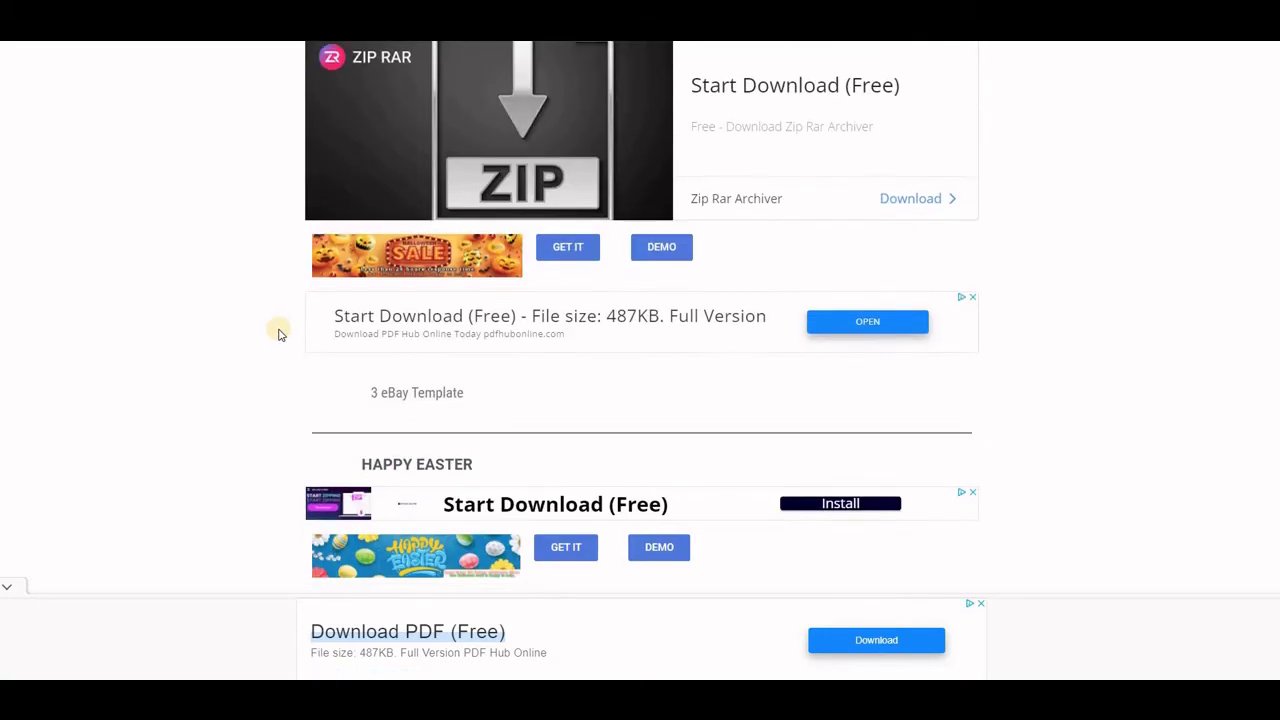
pyautogui.scroll(-4, 278, 337)
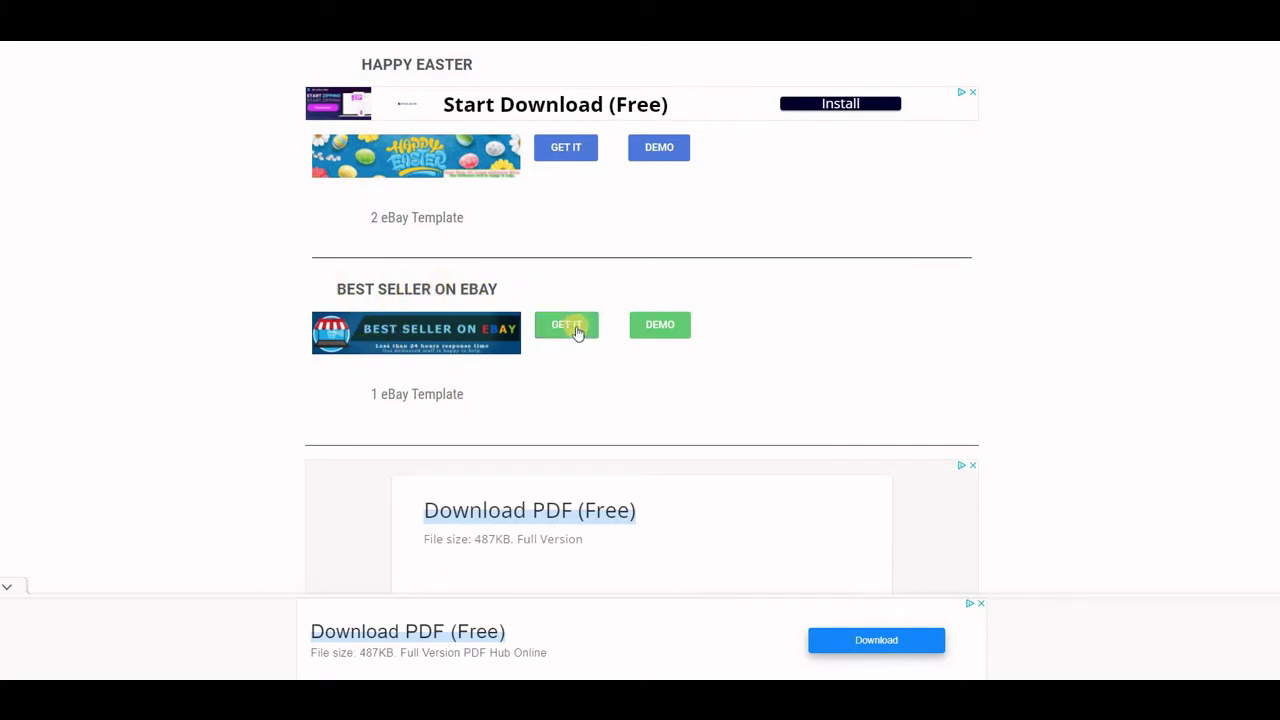
# Open the Best Seller on eBay template demo and examine its banners, product title, product image and description placeholders.
pyautogui.click(660, 328)
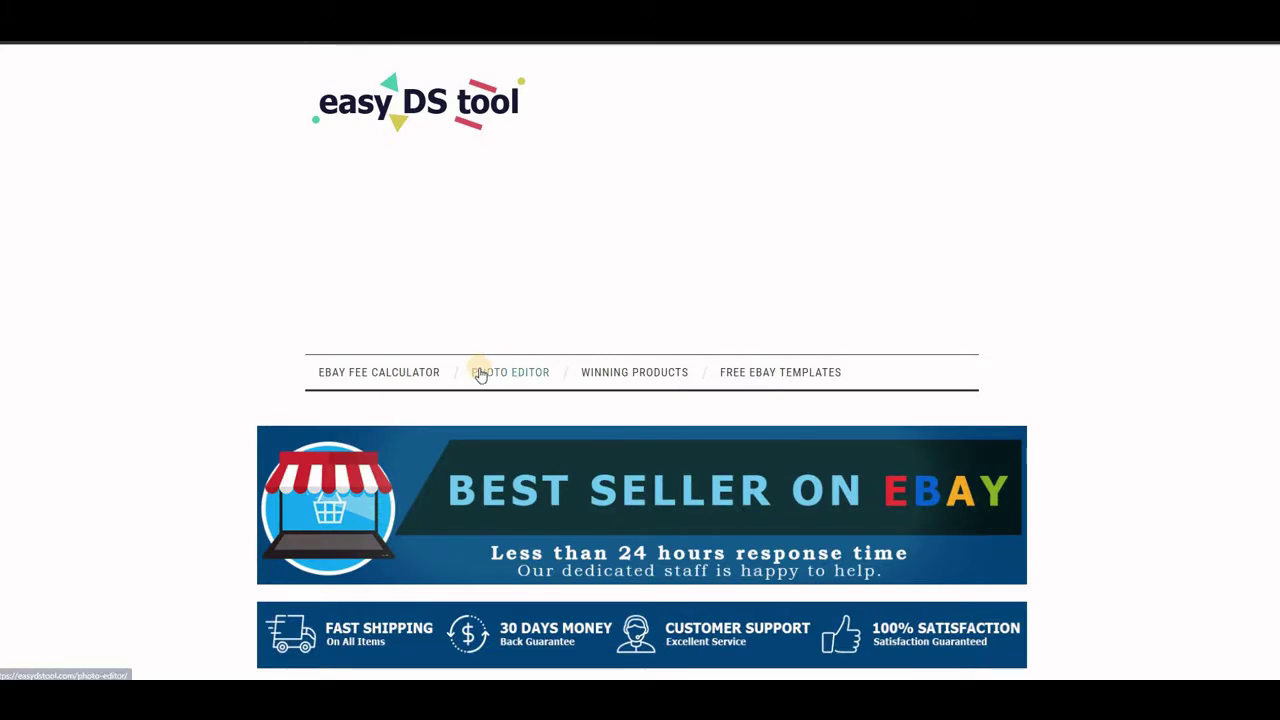
pyautogui.scroll(-2, 240, 342)
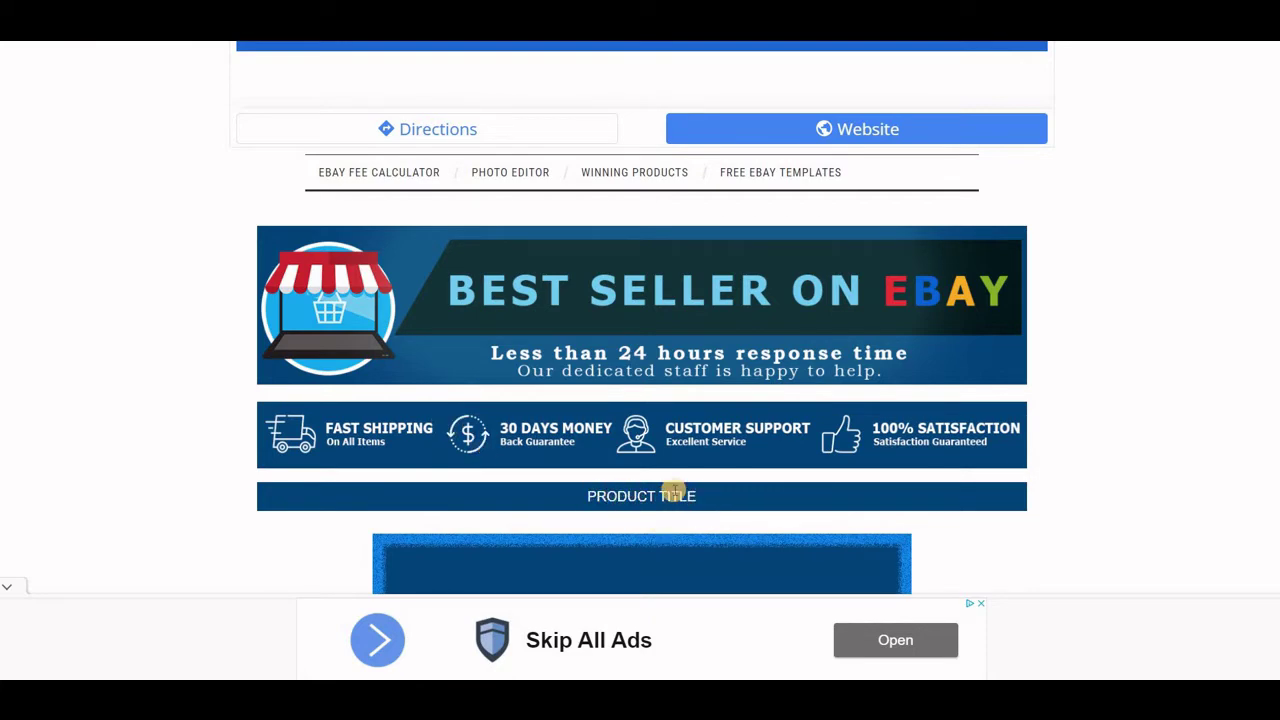
pyautogui.scroll(-3, 707, 497)
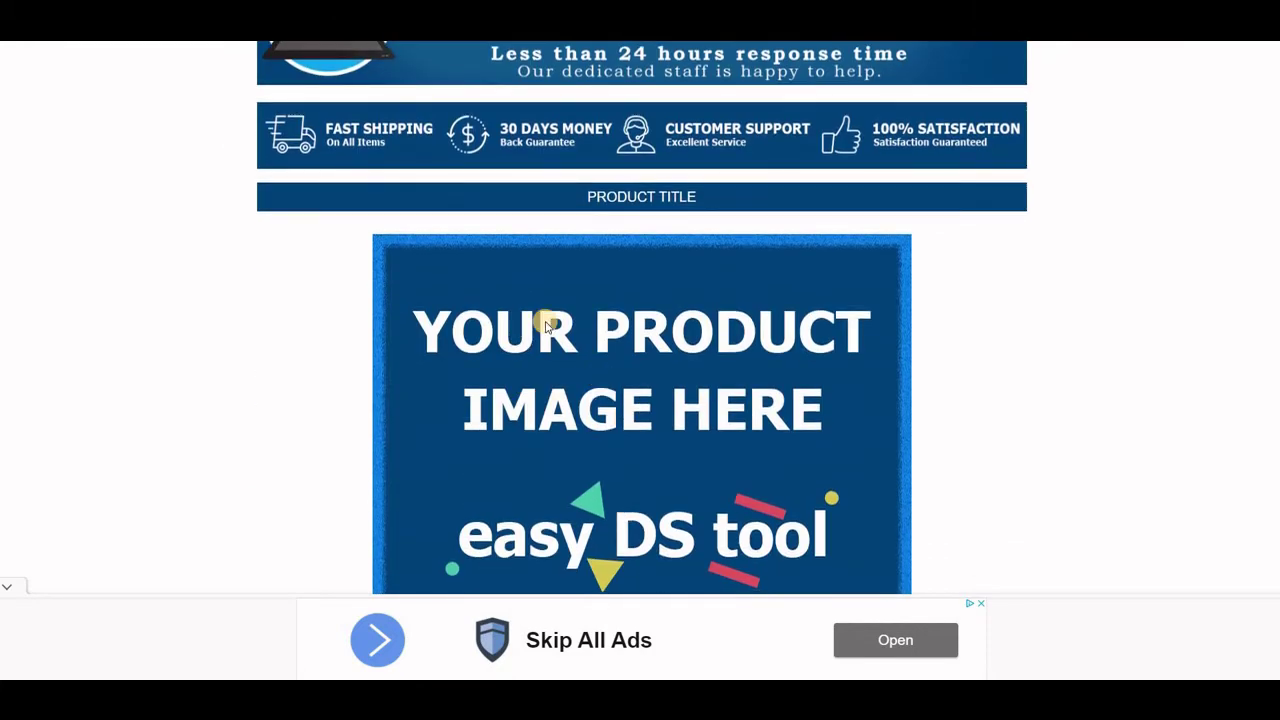
pyautogui.scroll(-2, 728, 346)
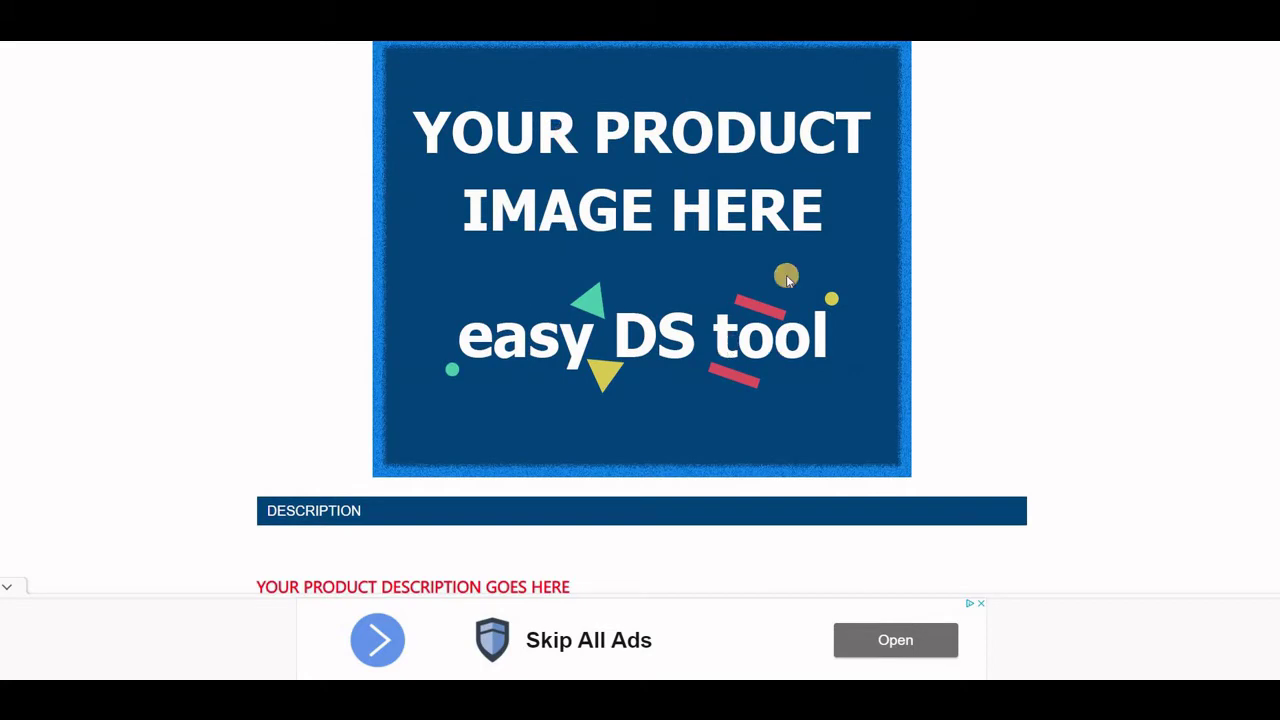
pyautogui.scroll(-4, 446, 503)
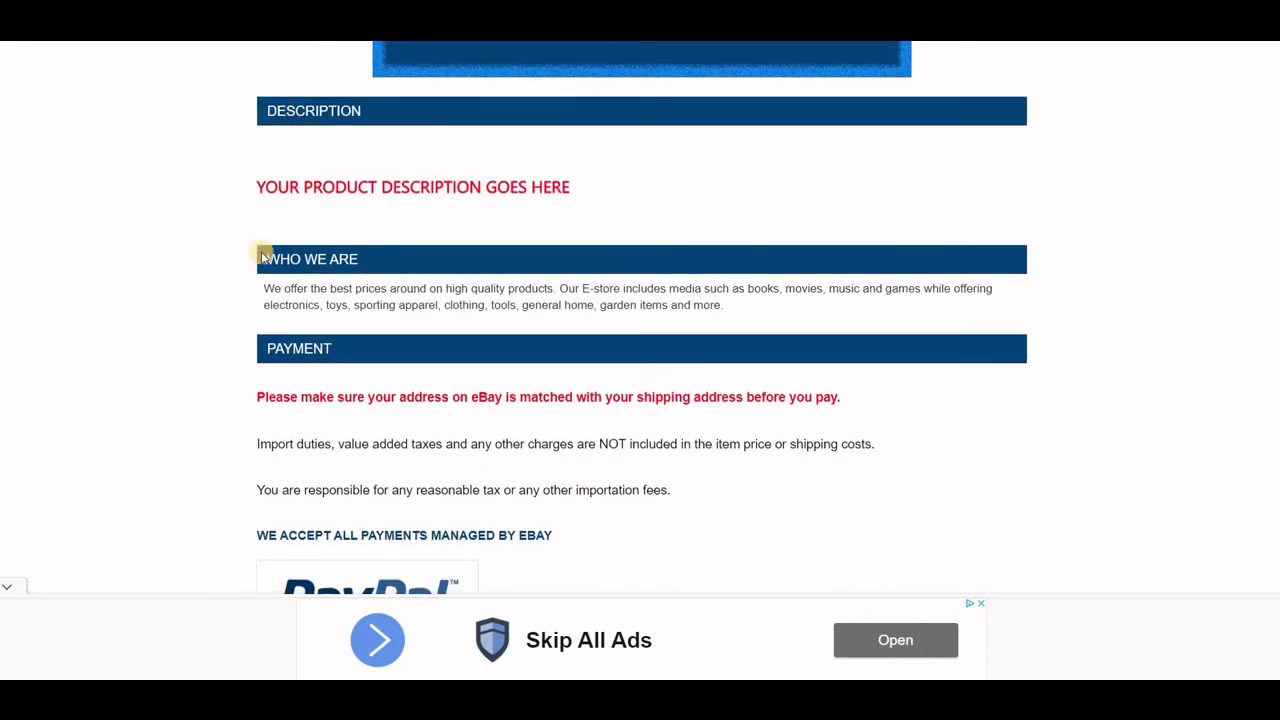
# Read the demo's Payment, Shipping, Returns and Customer Satisfaction sections through to the design credit, and go back to the start of the template.
pyautogui.scroll(-4, 262, 255)
pyautogui.scroll(-1, 300, 233)
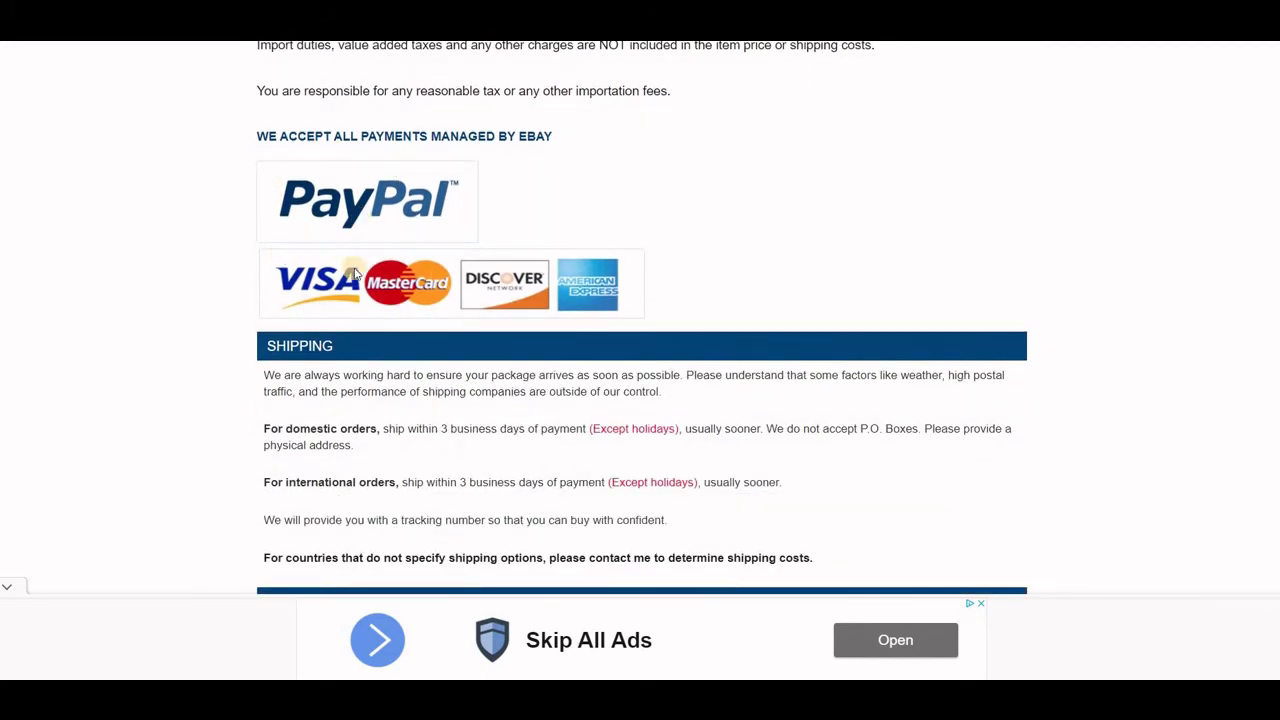
pyautogui.scroll(-2, 358, 298)
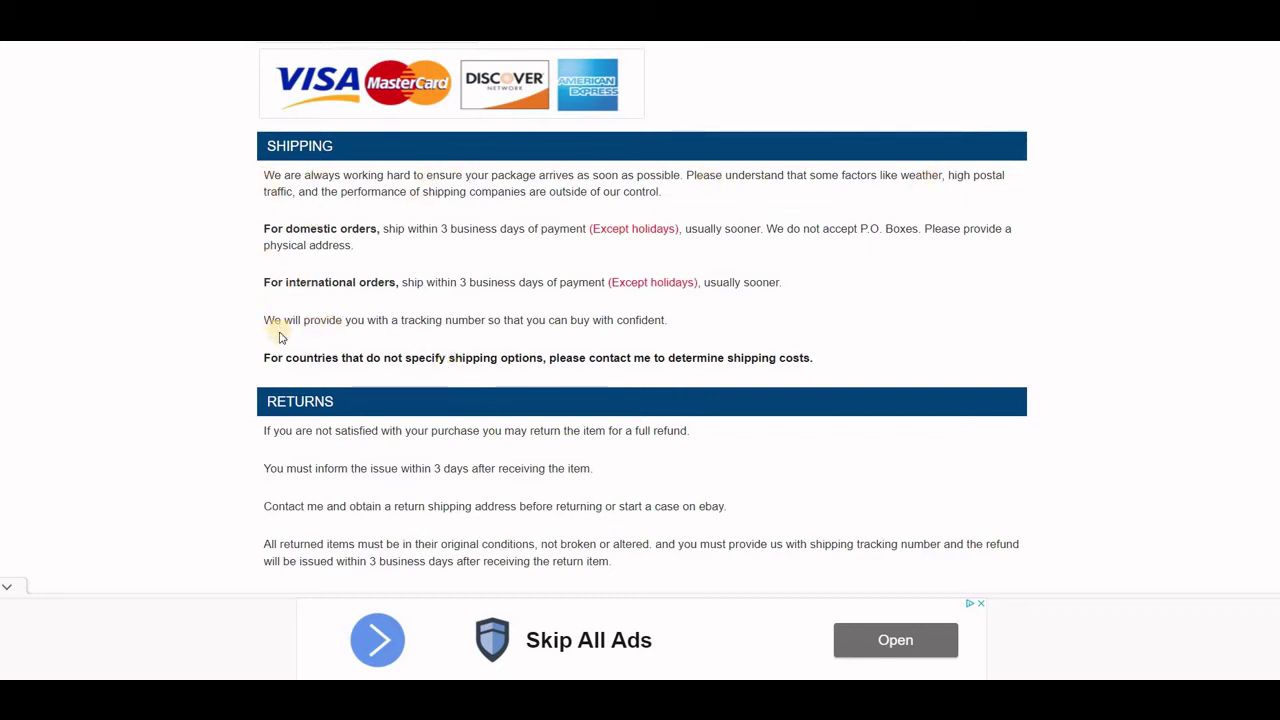
pyautogui.scroll(-2, 565, 379)
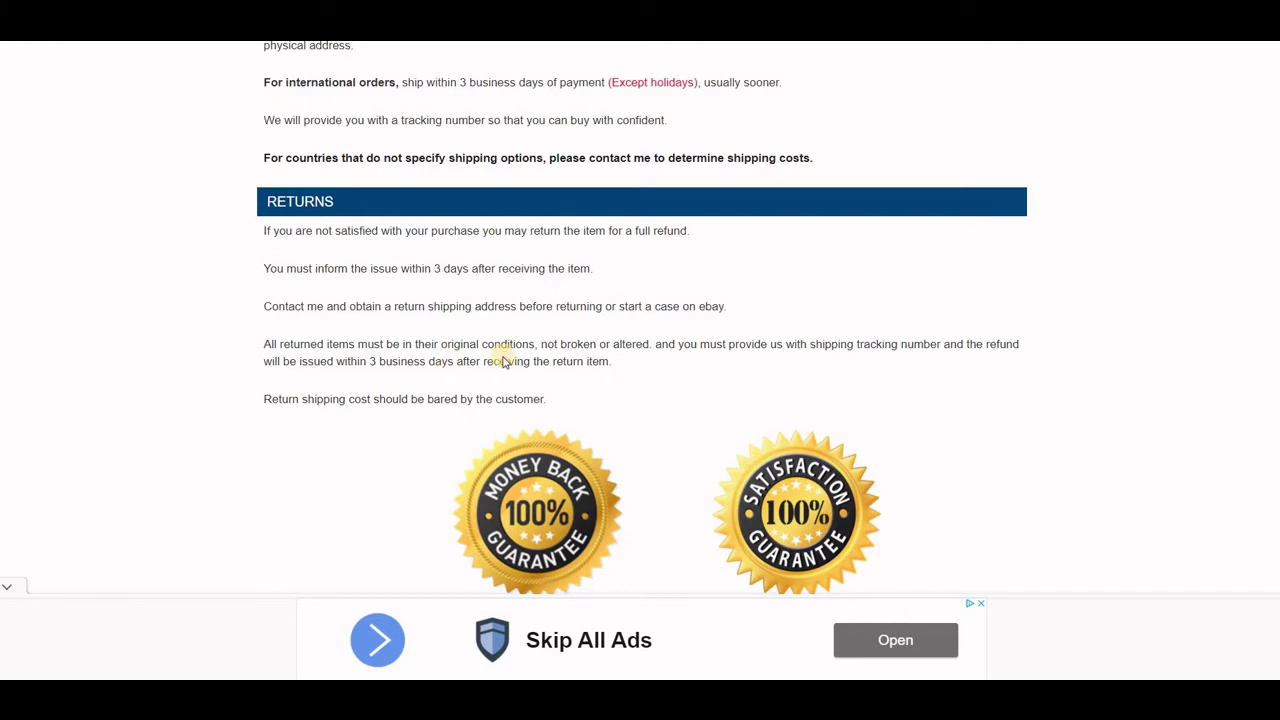
pyautogui.scroll(-3, 480, 309)
pyautogui.scroll(2, 480, 314)
pyautogui.scroll(-2, 527, 287)
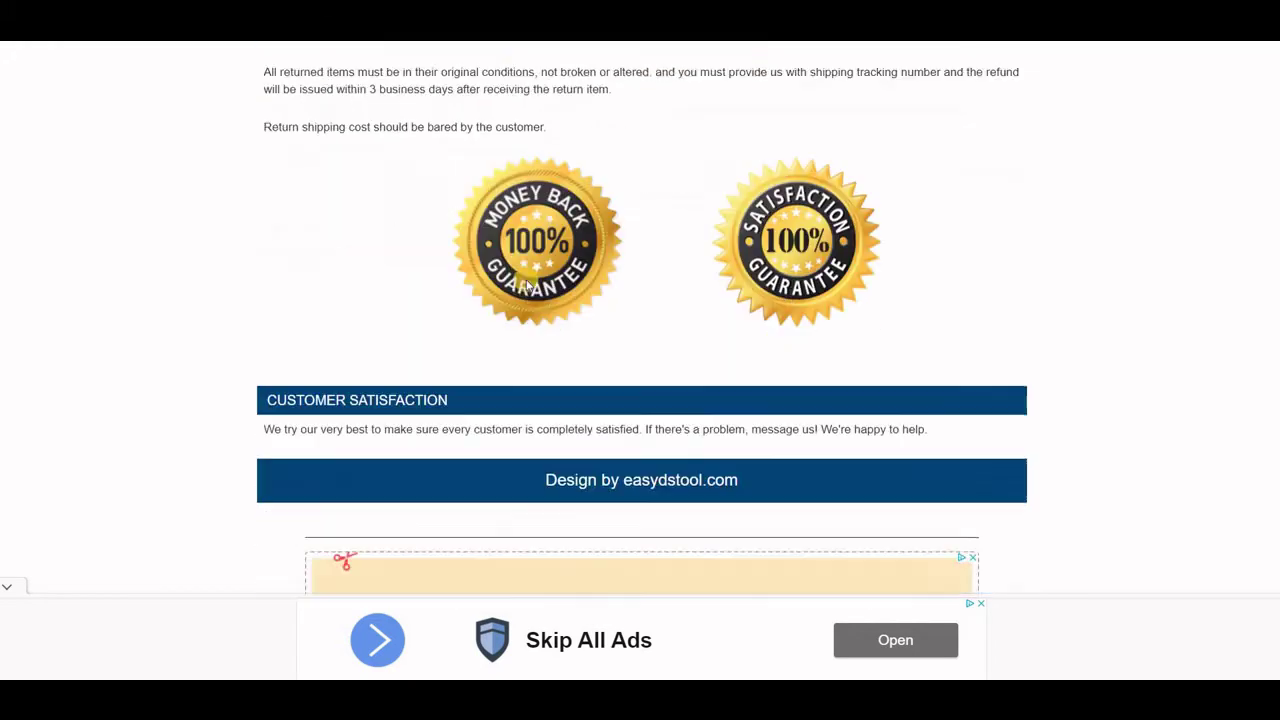
pyautogui.scroll(-2, 527, 287)
pyautogui.scroll(-1, 503, 290)
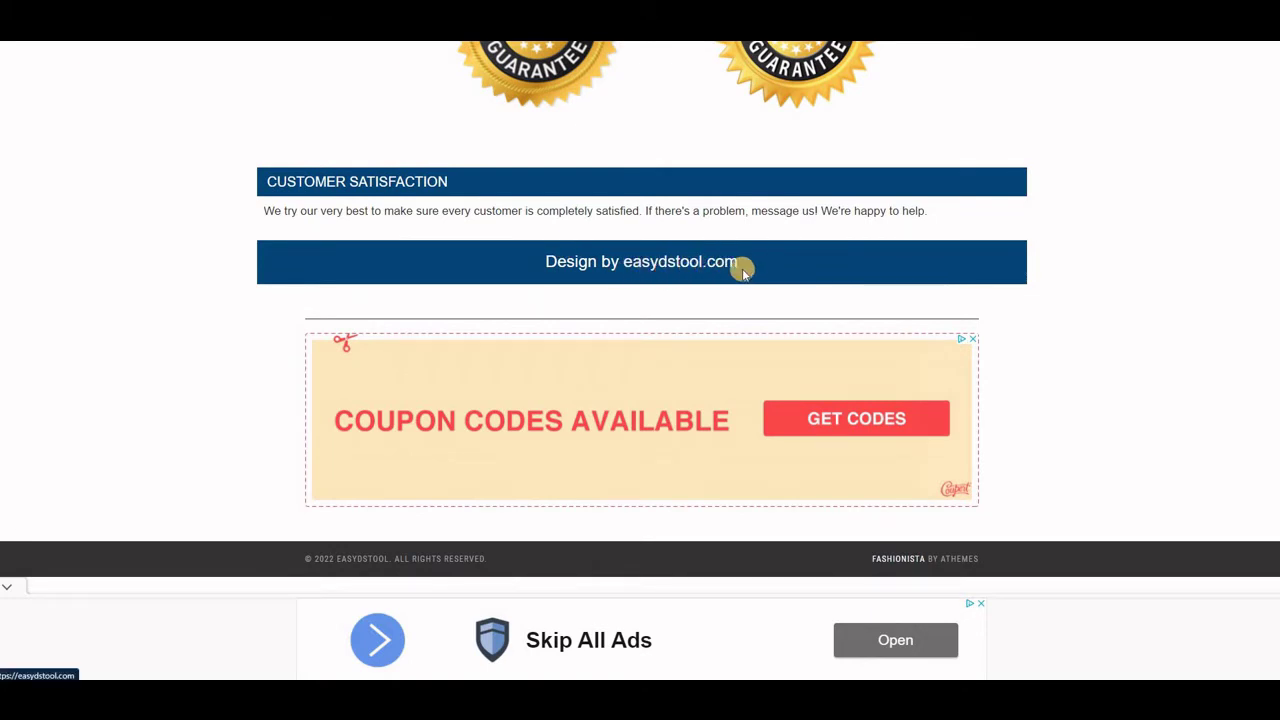
pyautogui.scroll(2, 730, 274)
pyautogui.scroll(12, 732, 275)
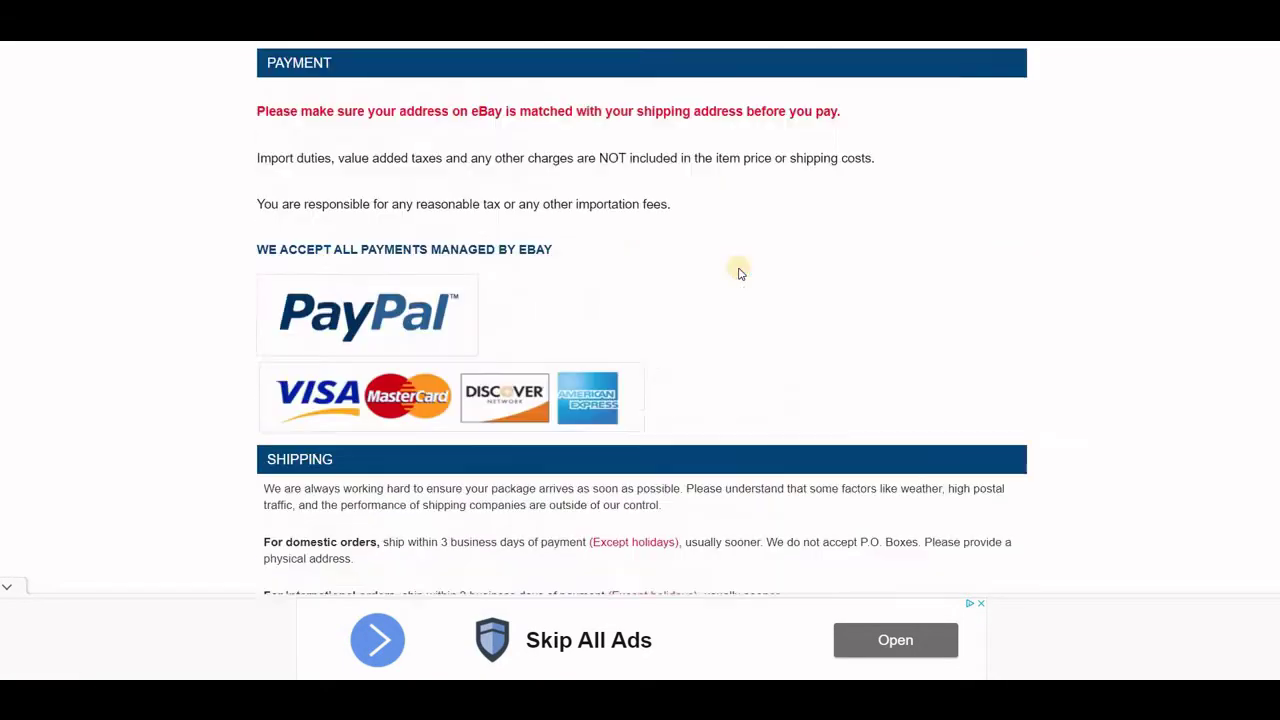
pyautogui.scroll(8, 745, 268)
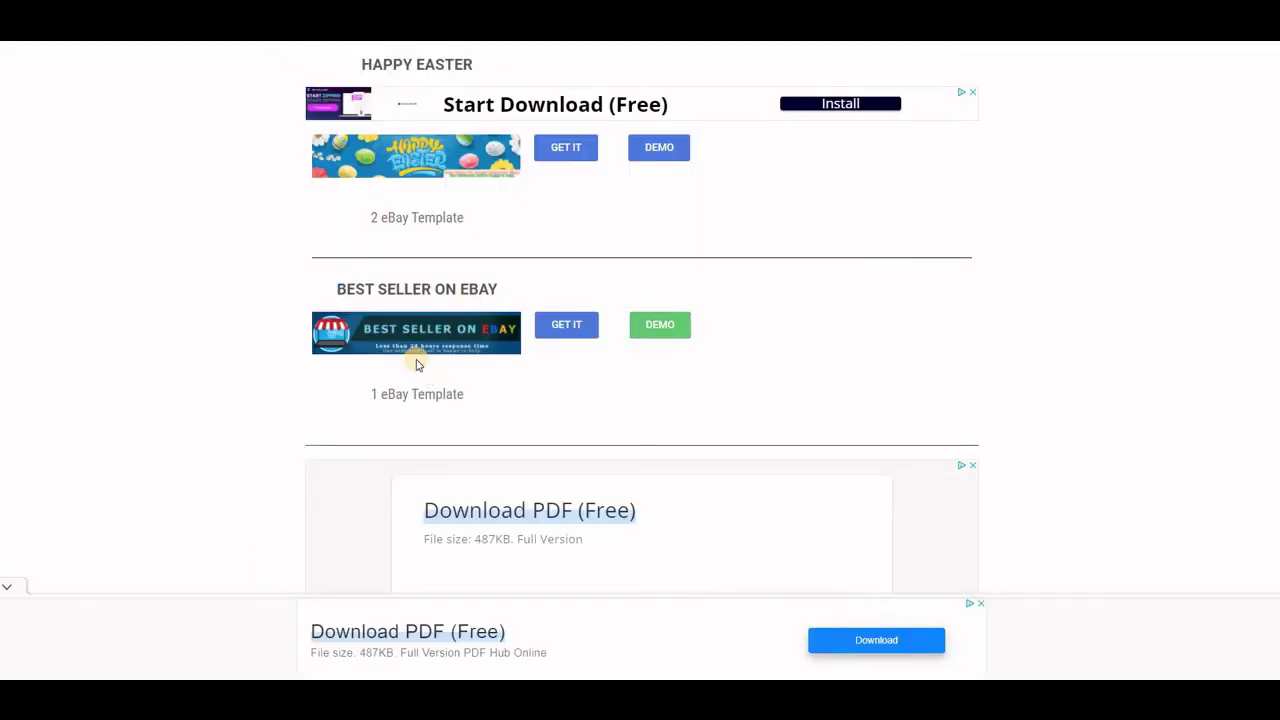
# Open the download page for the Best Seller on eBay template and look through its HTML code.
pyautogui.click(569, 324)
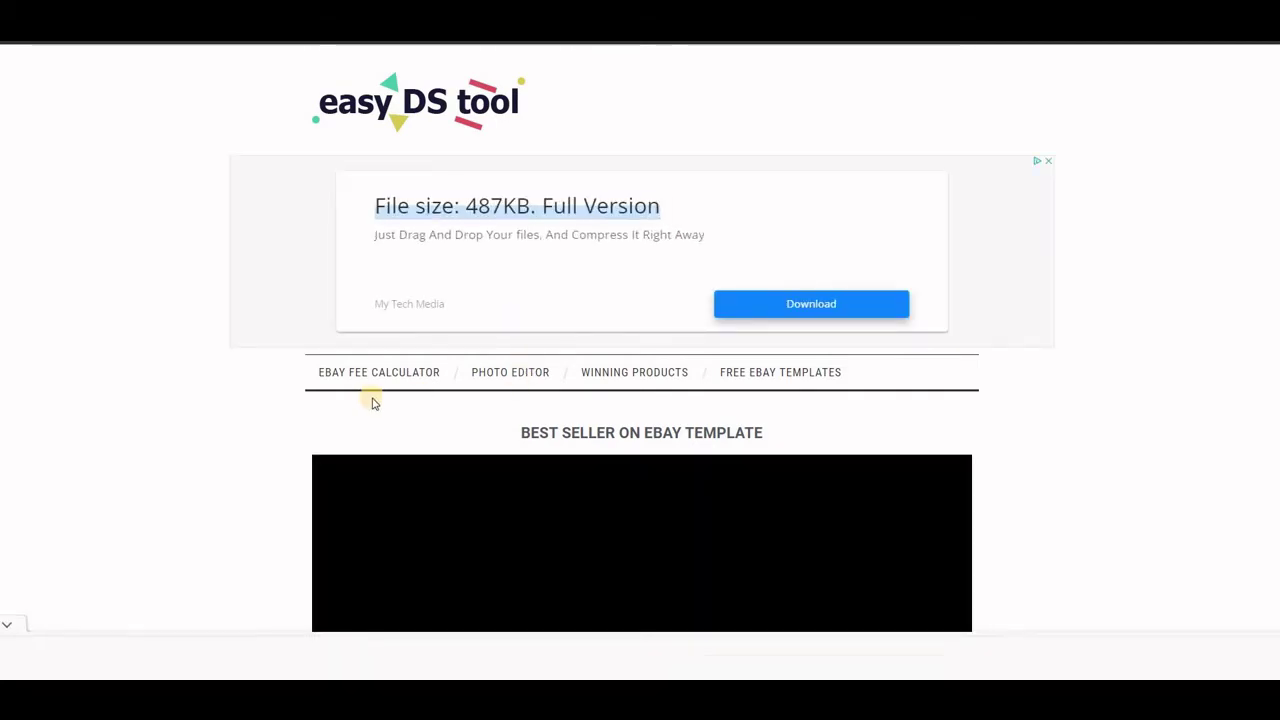
pyautogui.scroll(-3, 310, 400)
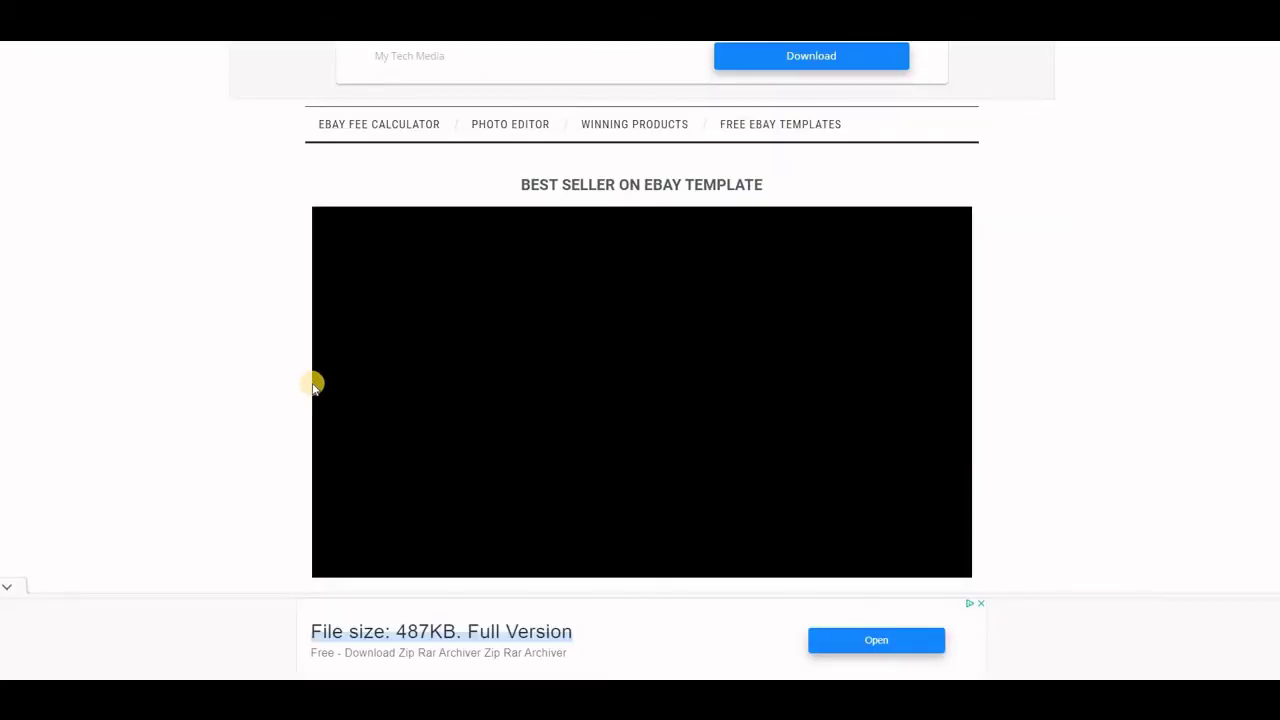
pyautogui.scroll(-3, 343, 374)
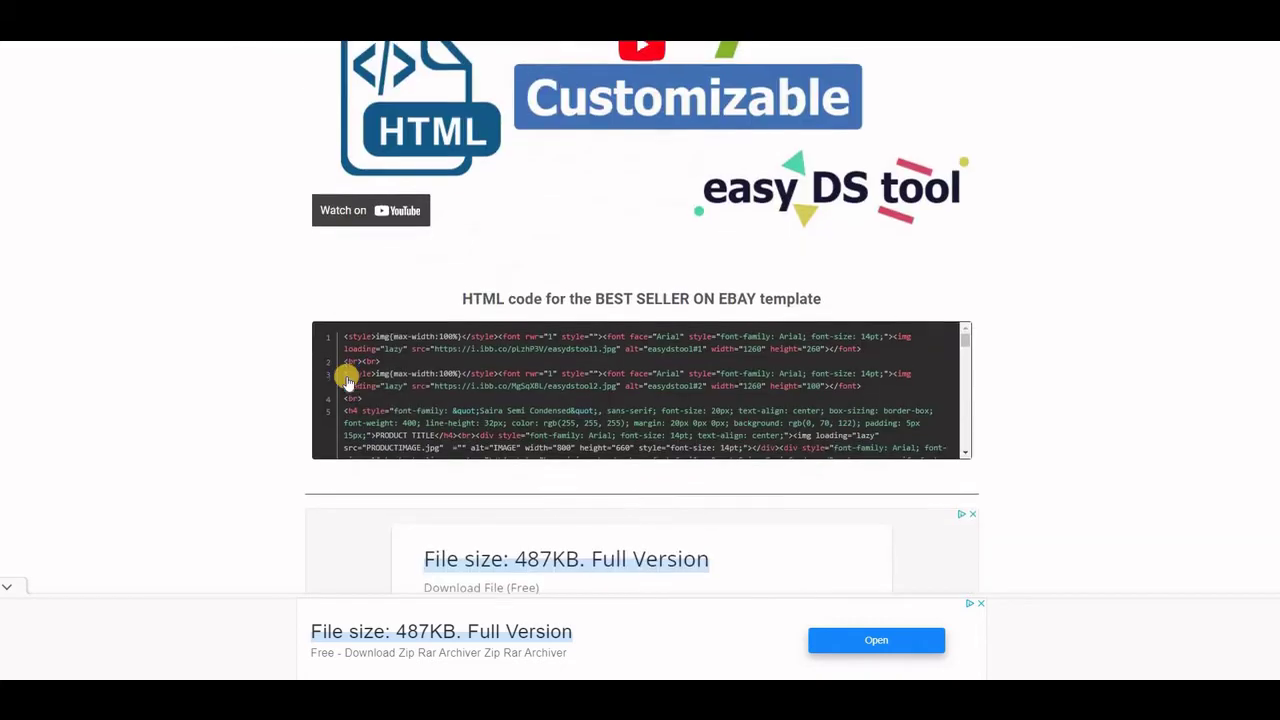
pyautogui.scroll(3, 455, 365)
pyautogui.scroll(1, 467, 366)
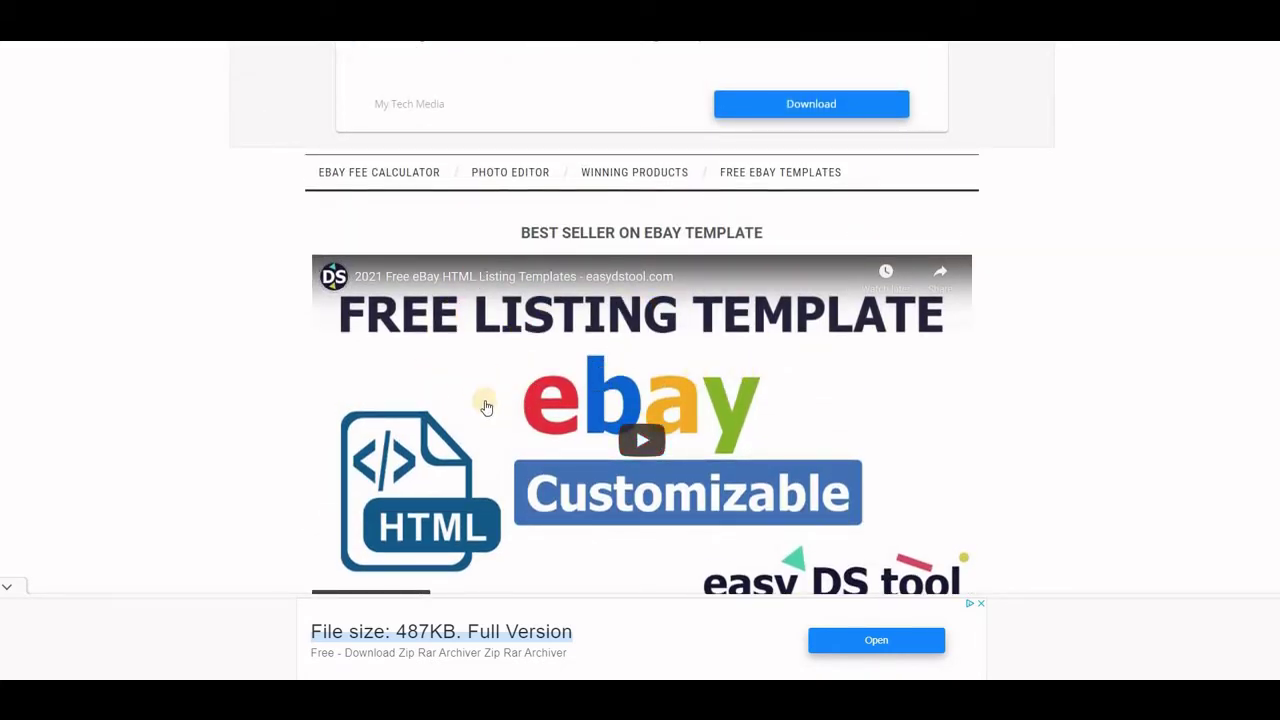
pyautogui.scroll(-3, 742, 453)
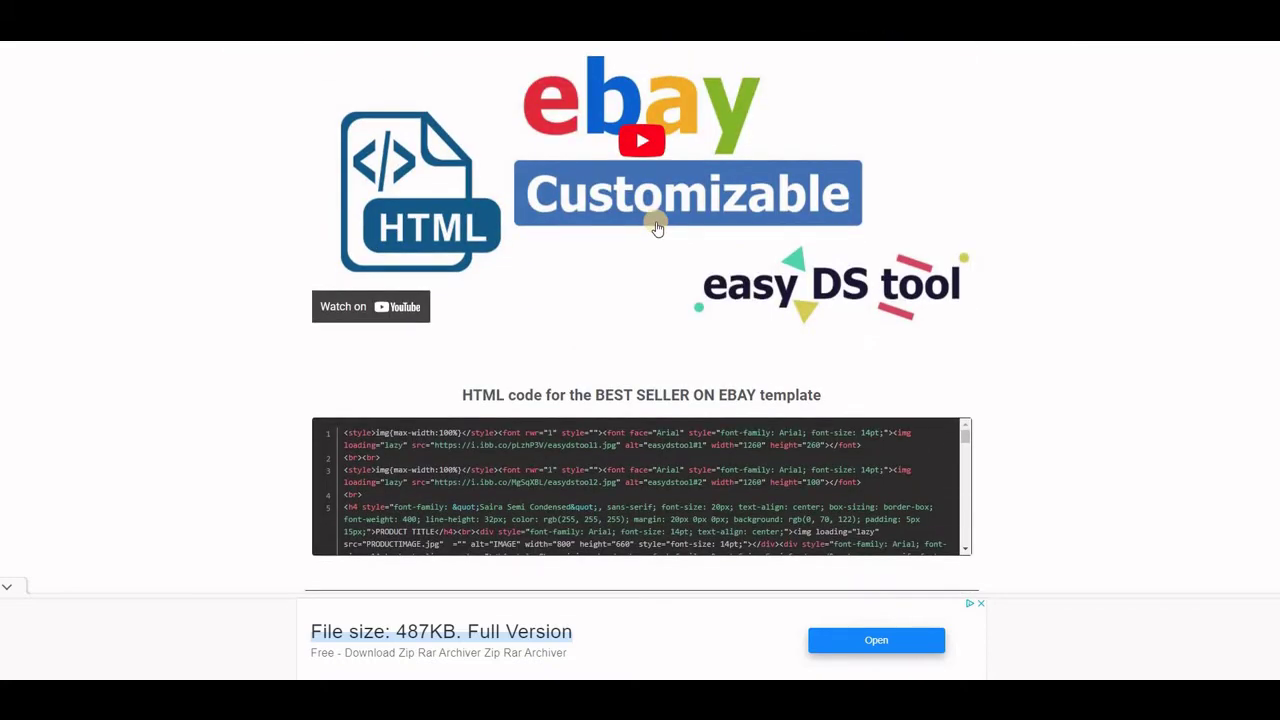
pyautogui.scroll(-2, 651, 223)
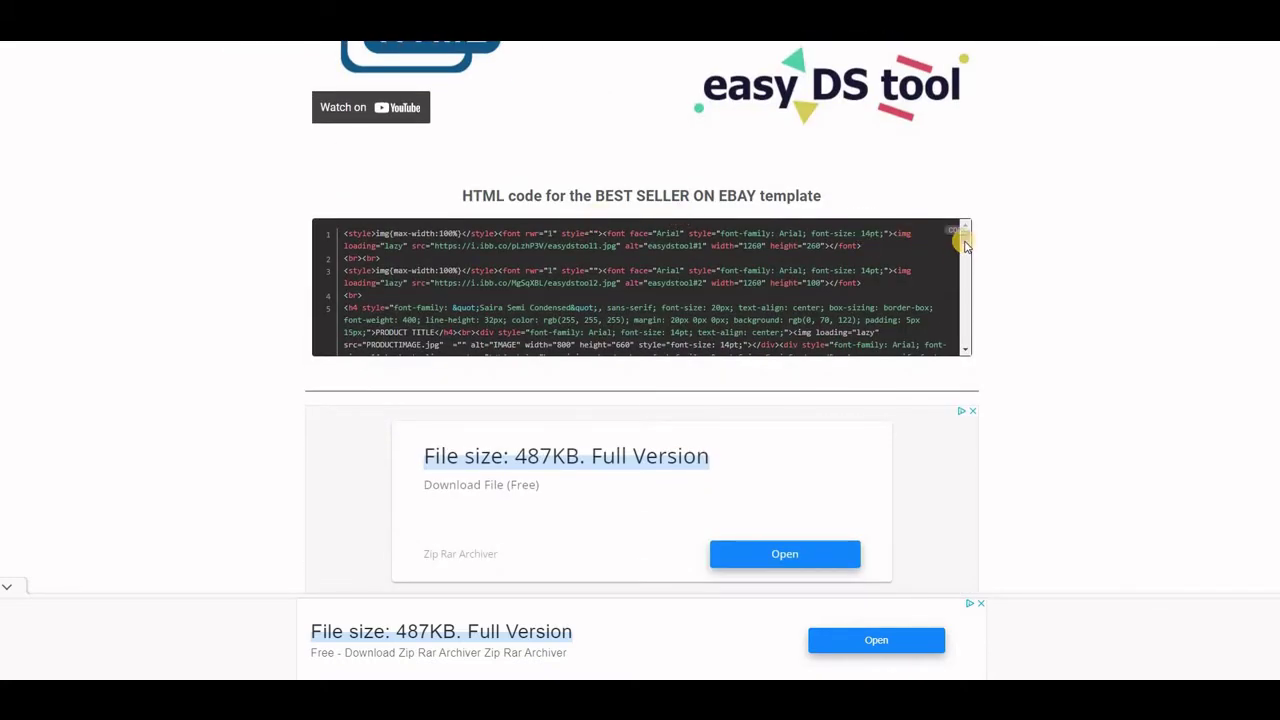
pyautogui.click(958, 318)
pyautogui.moveTo(958, 318); pyautogui.dragTo(960, 226)
# Return to the Best Seller on eBay template demo by way of the templates list.
pyautogui.hotkey('alt', 'Left')
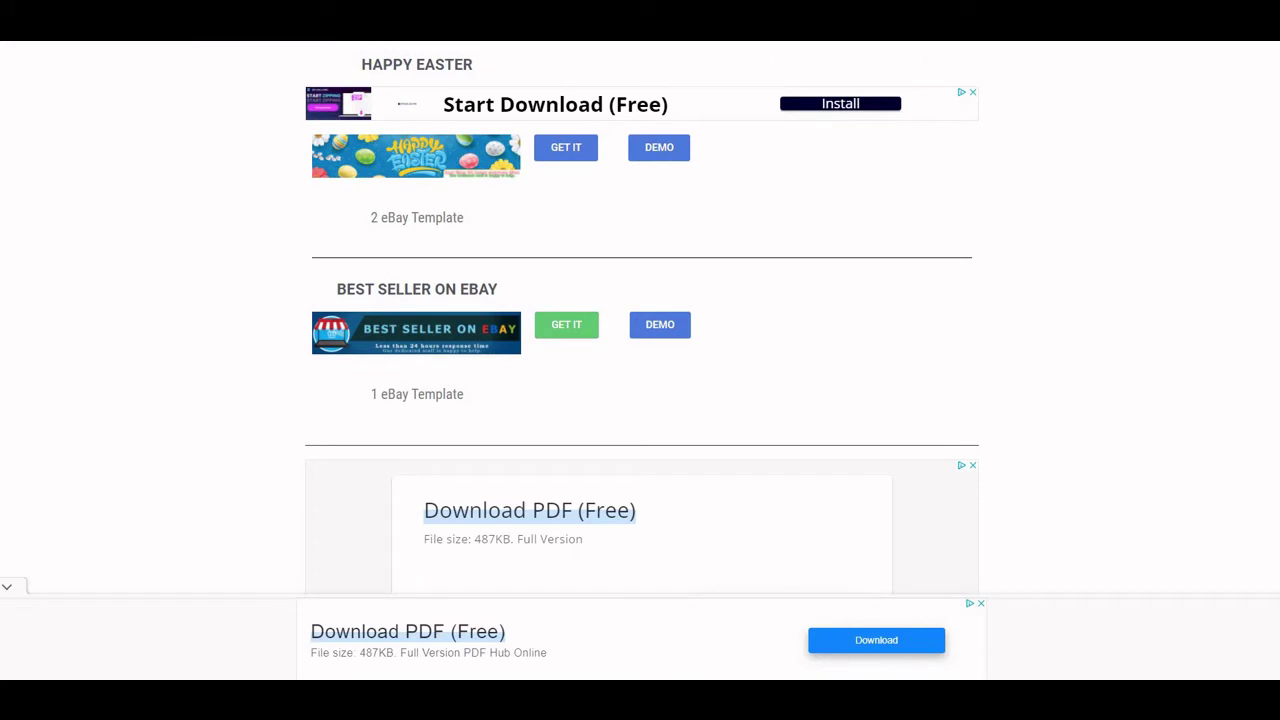
pyautogui.hotkey('alt', 'Right')
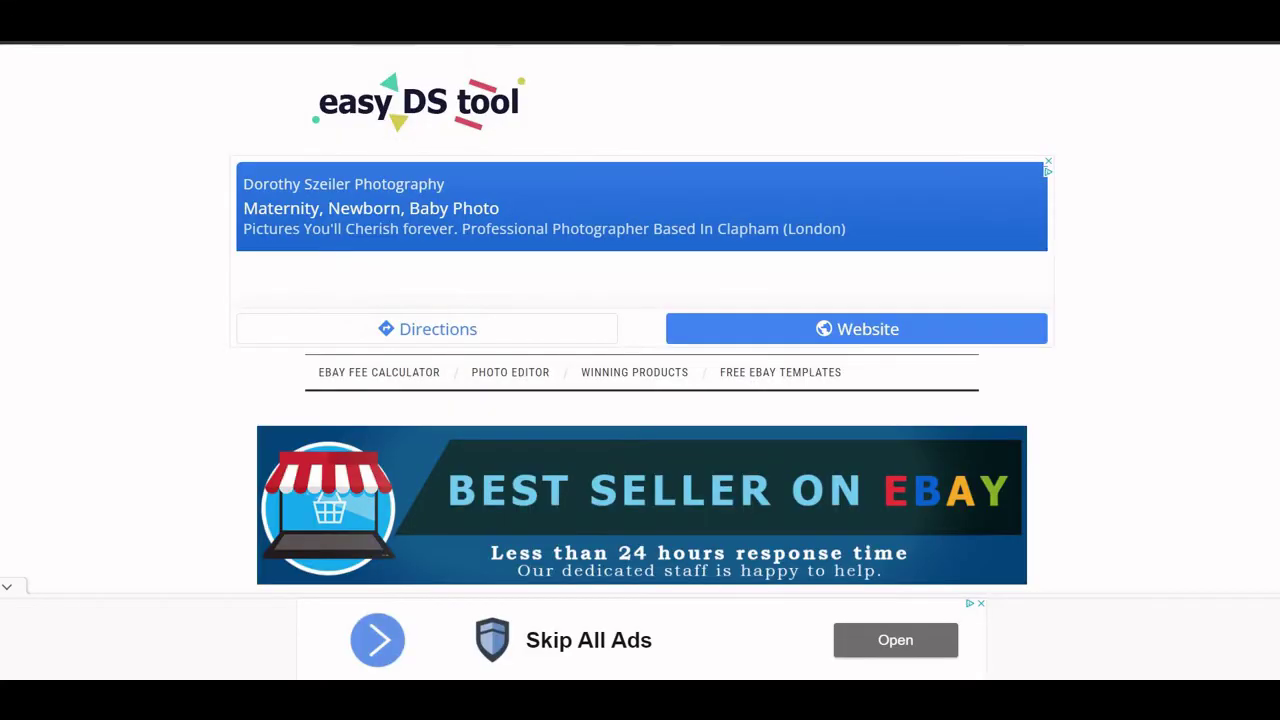
# Switch to the eBay listing form, highlight the lenware-Design-ebayseller image tag in the description's HTML, and examine the rendered banners in Standard view.
pyautogui.hotkey('ctrl', 'Tab')
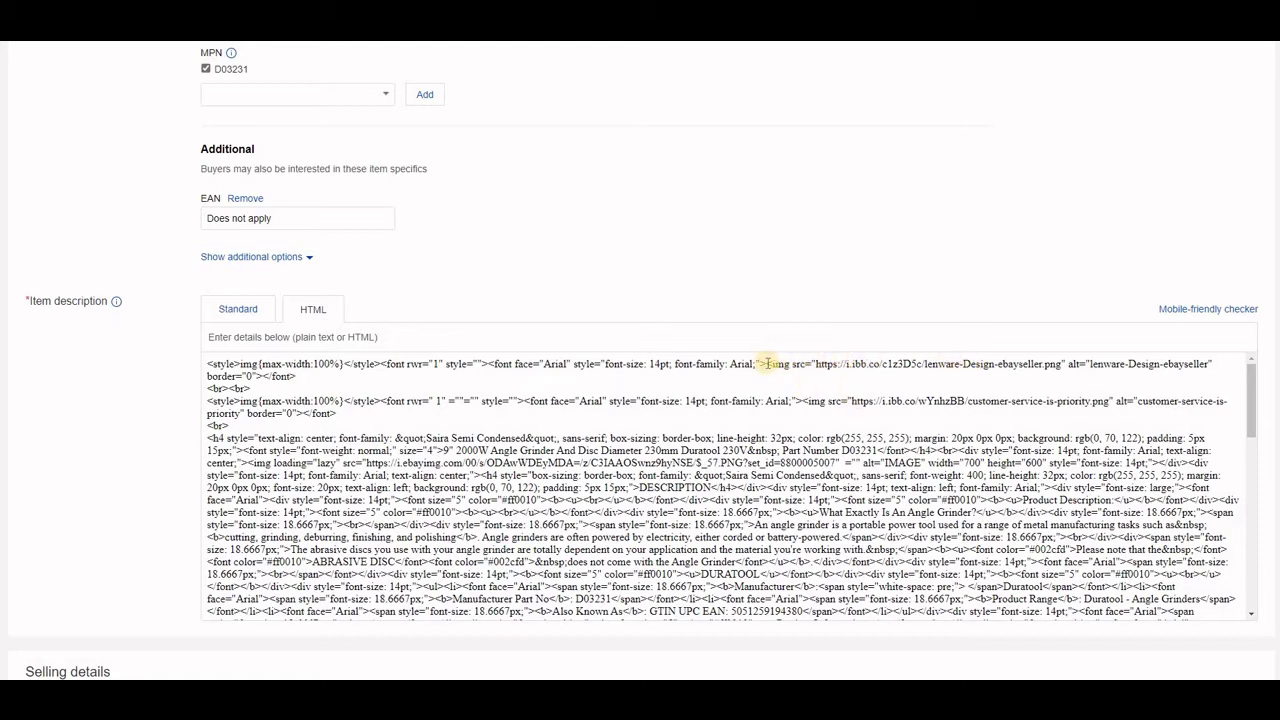
pyautogui.moveTo(768, 366); pyautogui.dragTo(246, 377)
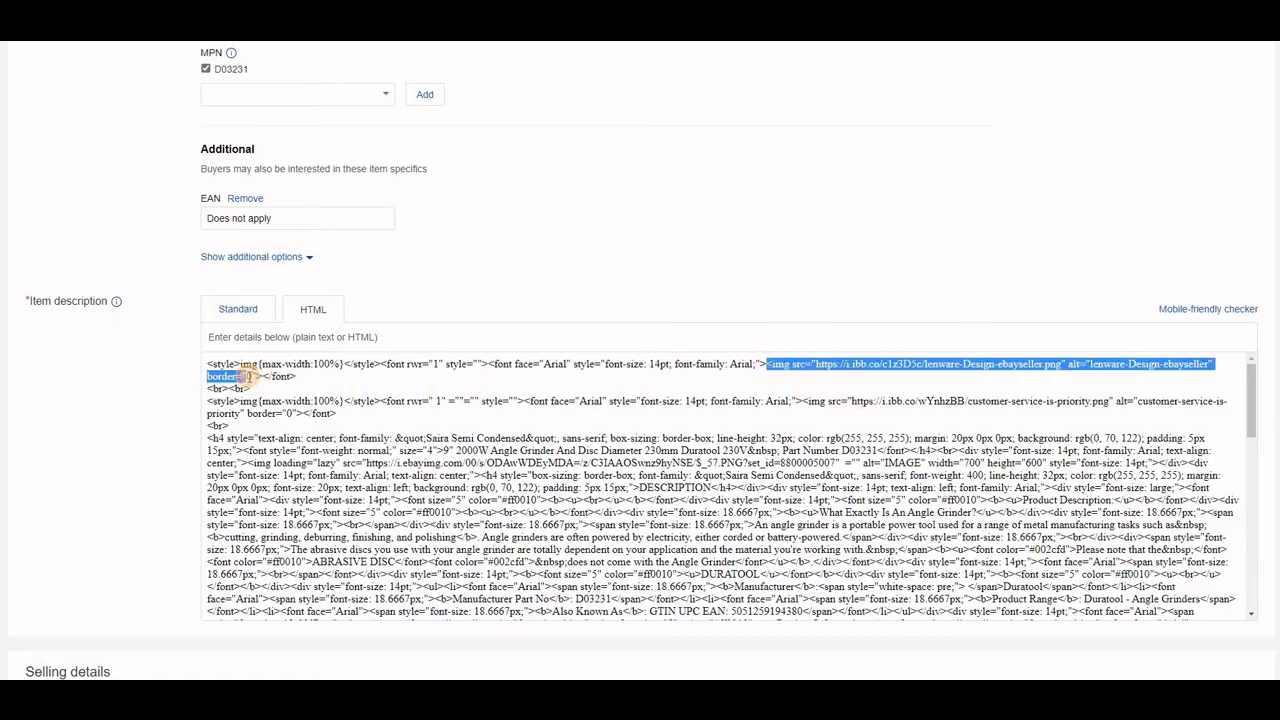
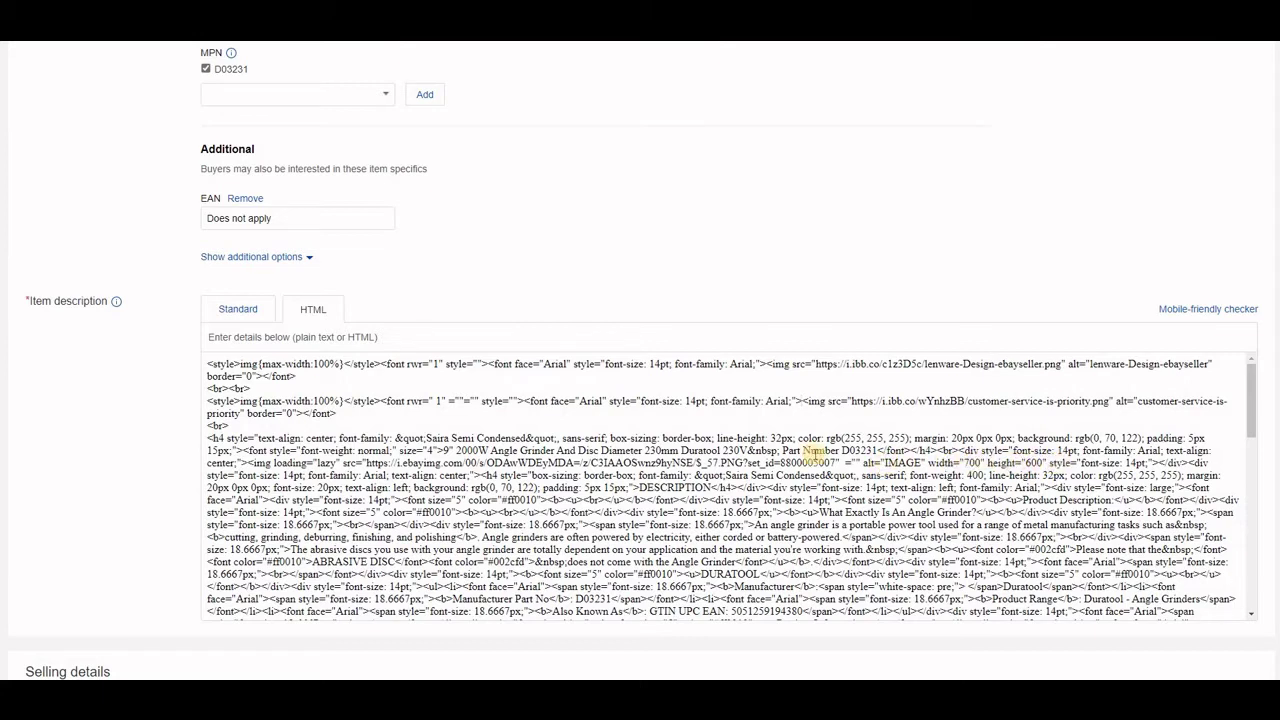
pyautogui.click(226, 312)
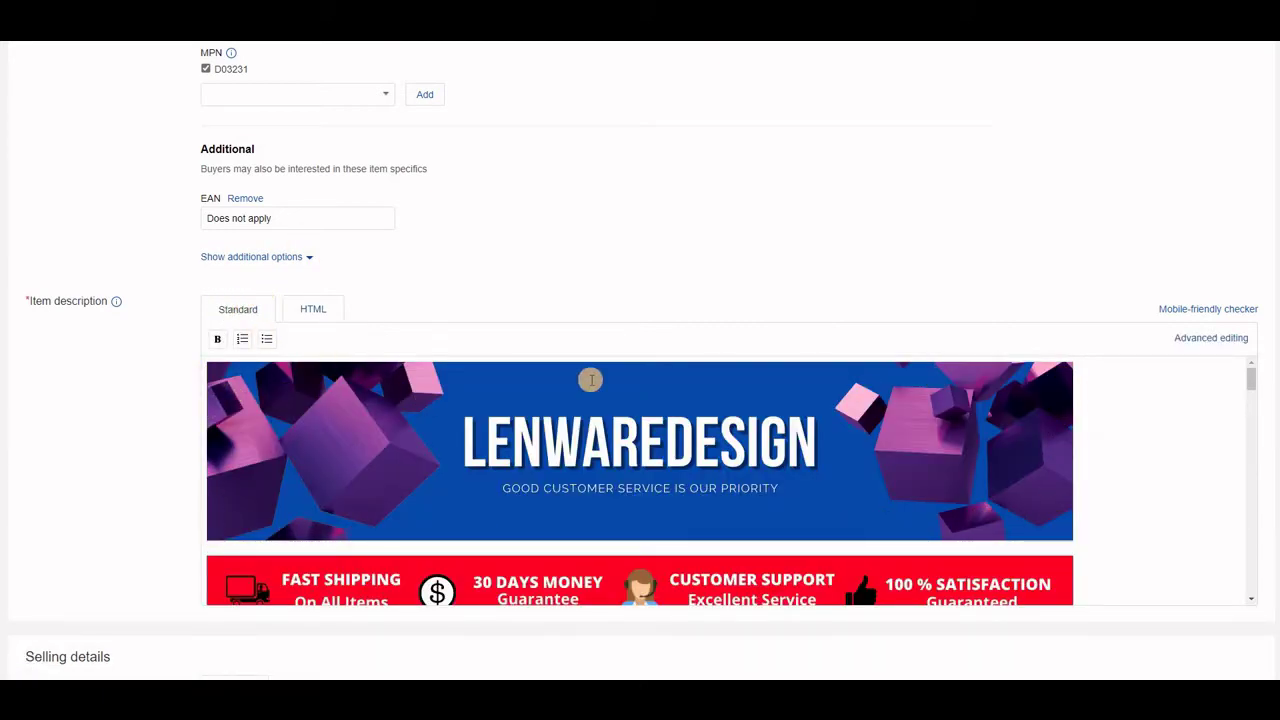
pyautogui.click(217, 429)
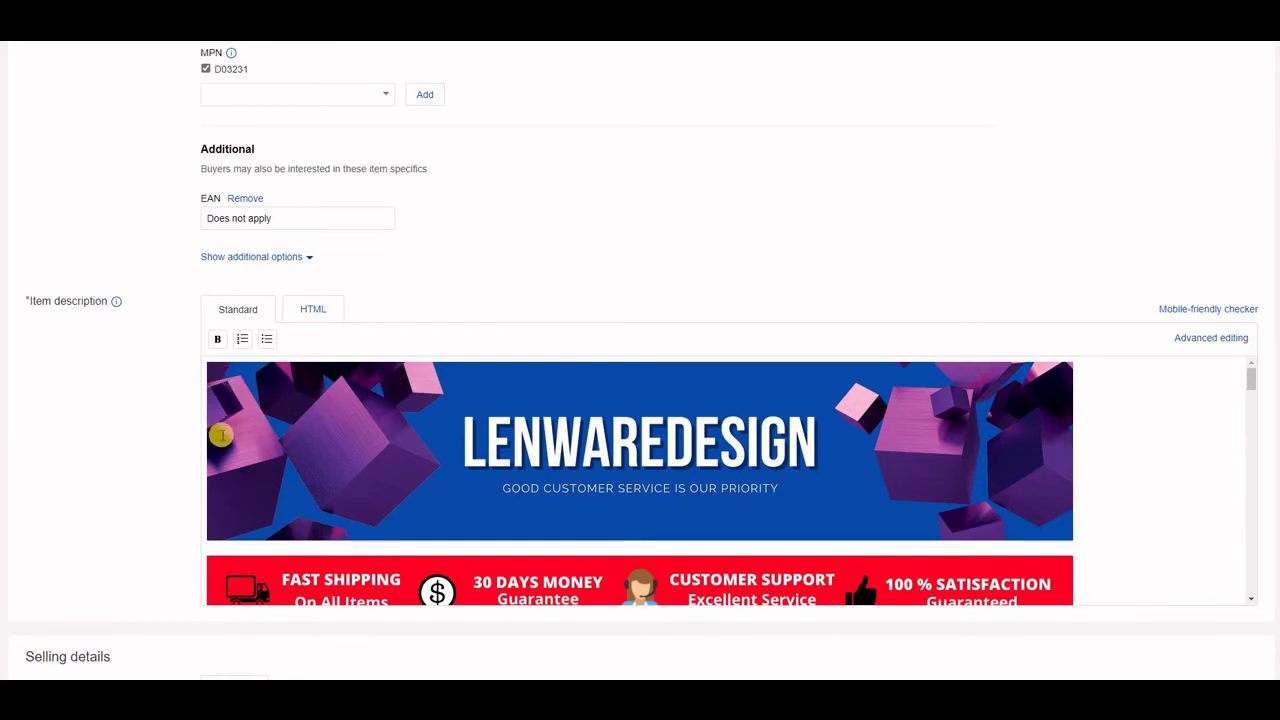
pyautogui.scroll(-1, 220, 440)
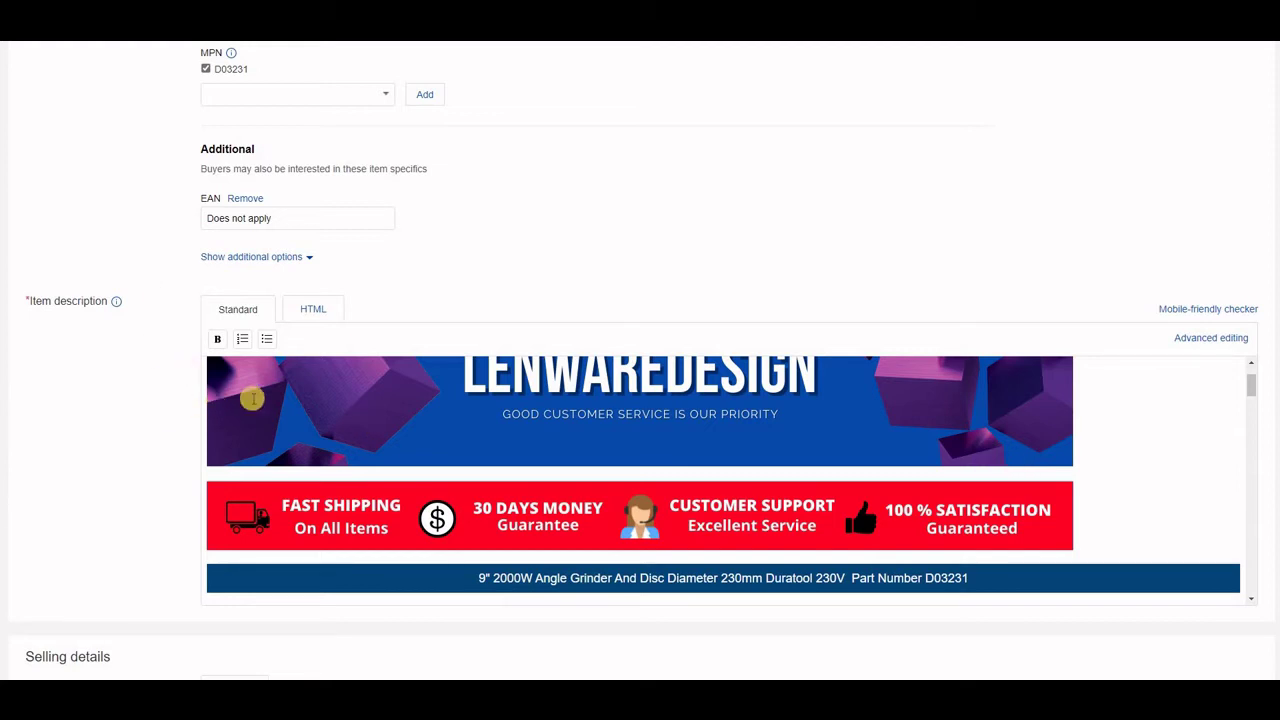
pyautogui.scroll(3, 272, 409)
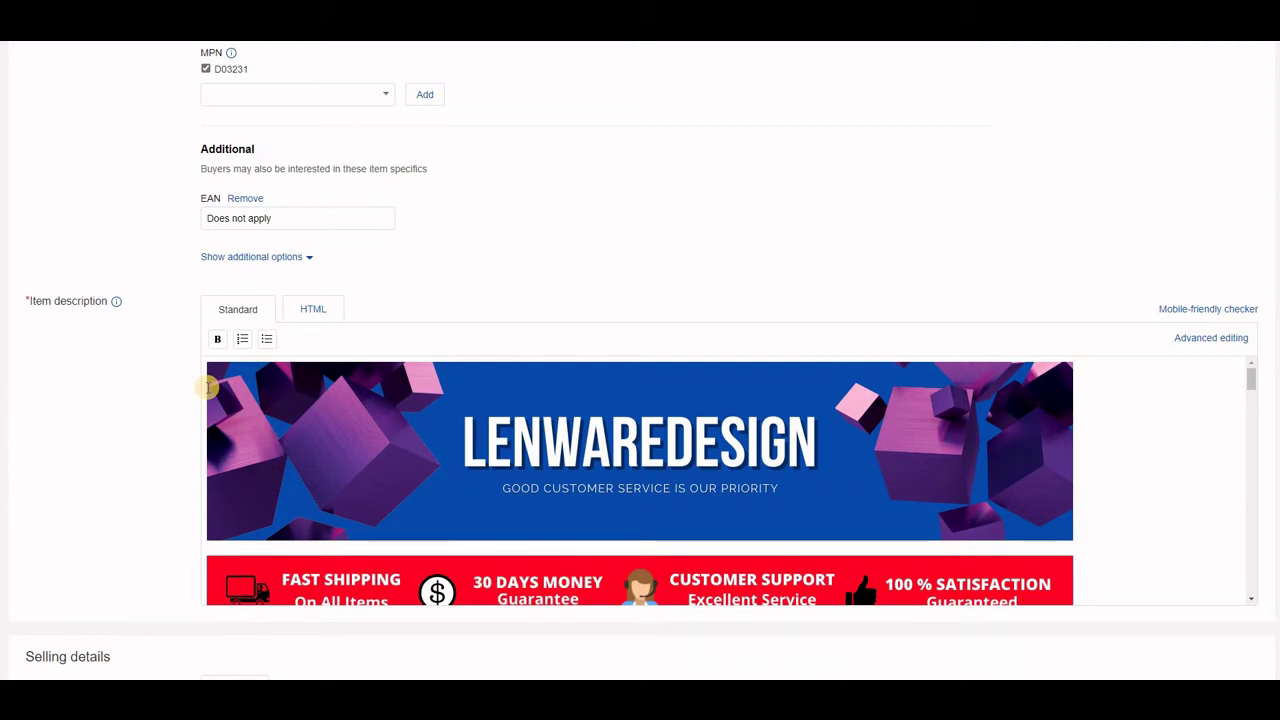
pyautogui.scroll(-3, 210, 385)
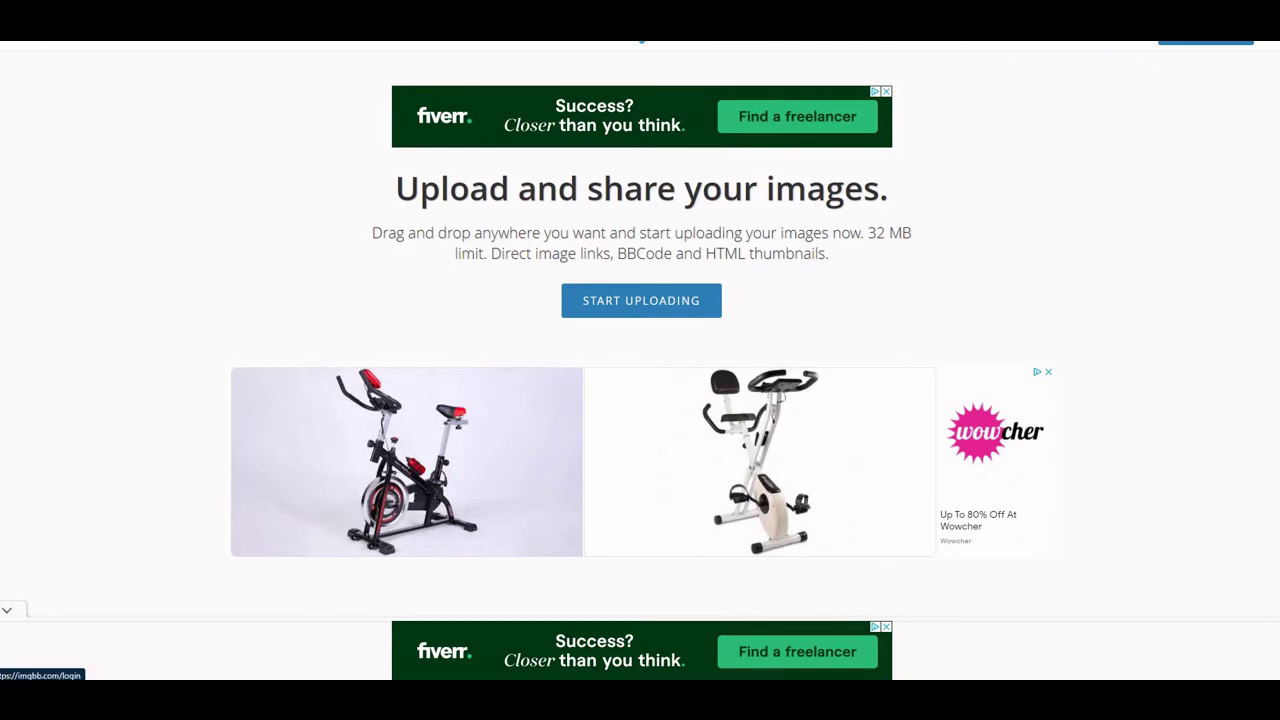
# On the ImgBB image hosting site, open the sign-in page, fill in the account e-mail, and sign in with the Google account.
pyautogui.click(1133, 32)
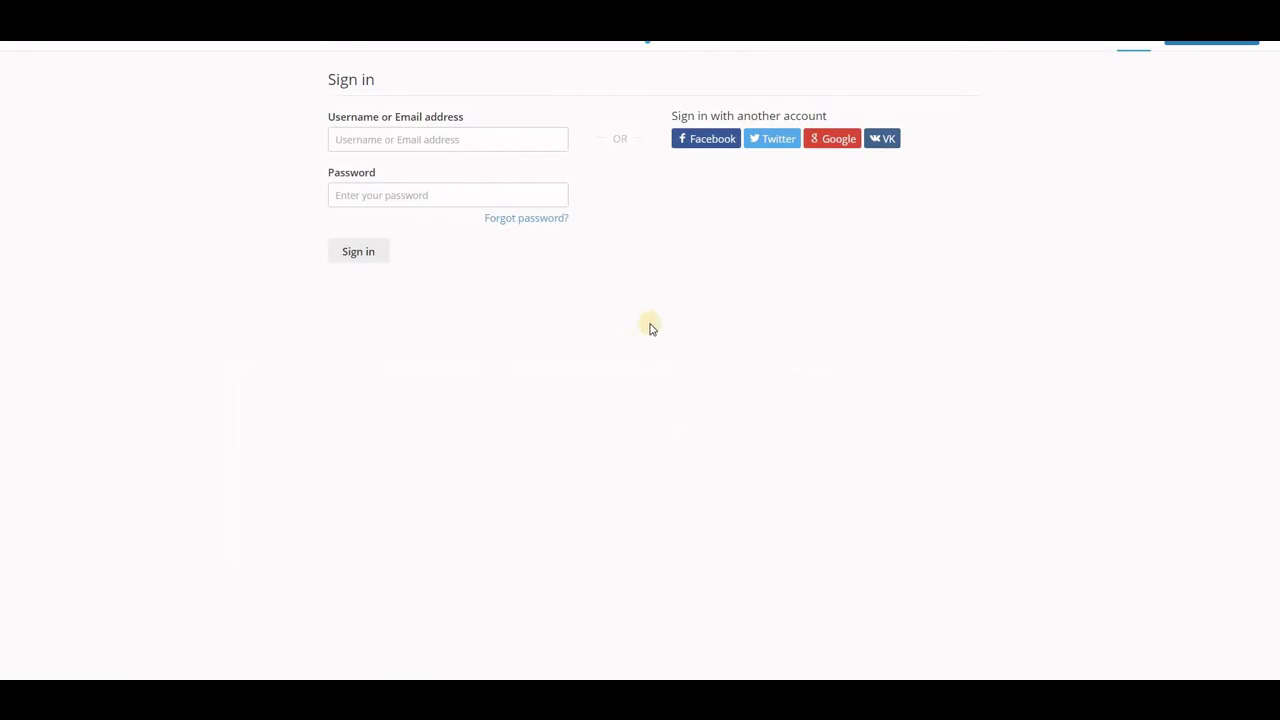
pyautogui.click(356, 137)
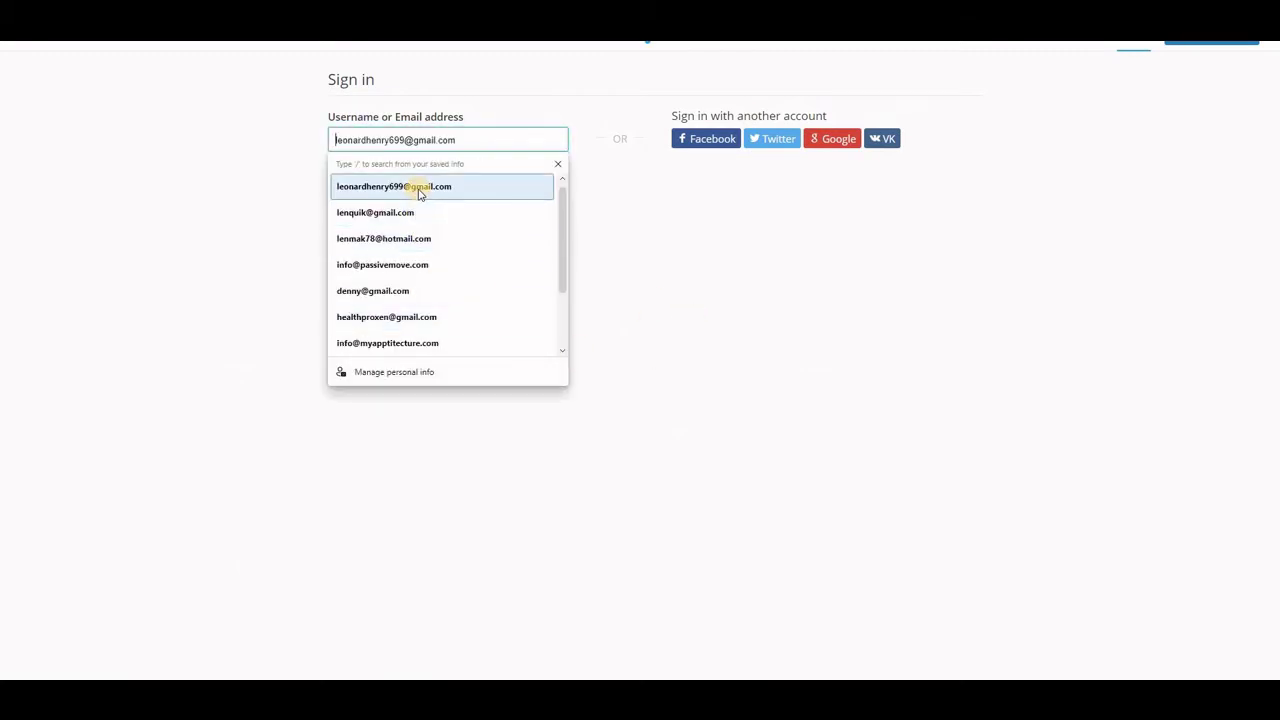
pyautogui.click(419, 193)
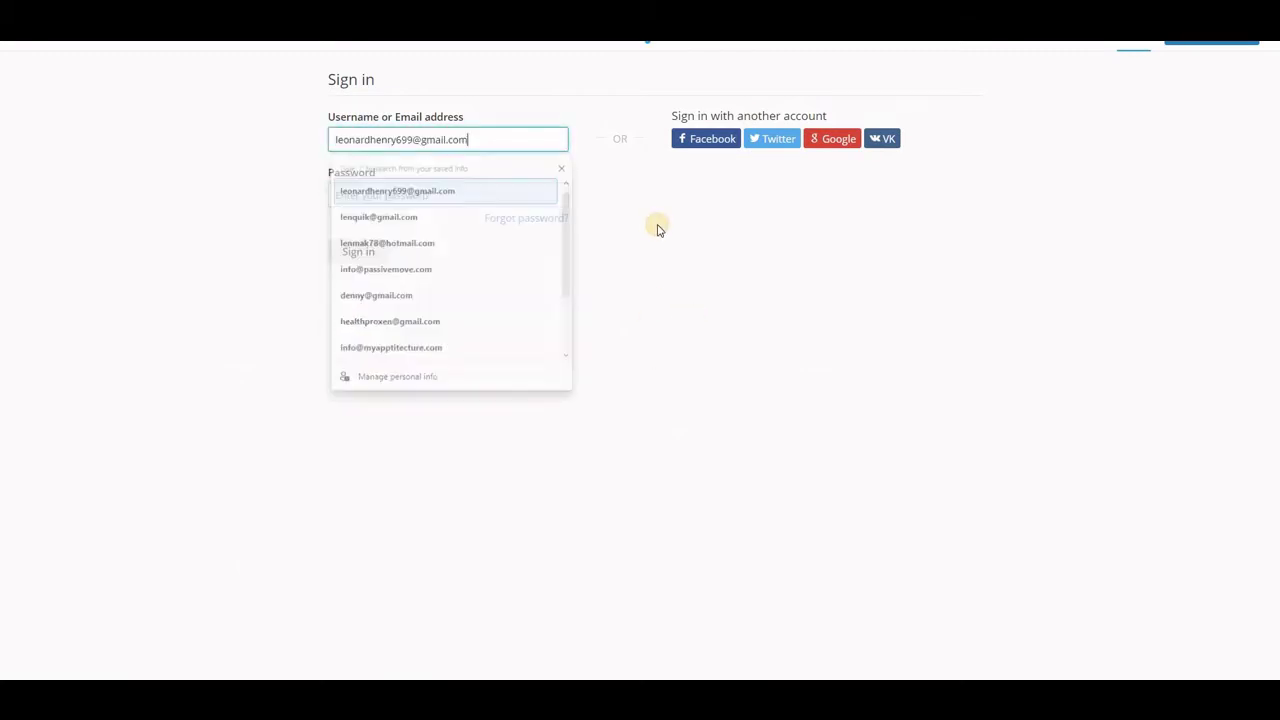
pyautogui.click(841, 145)
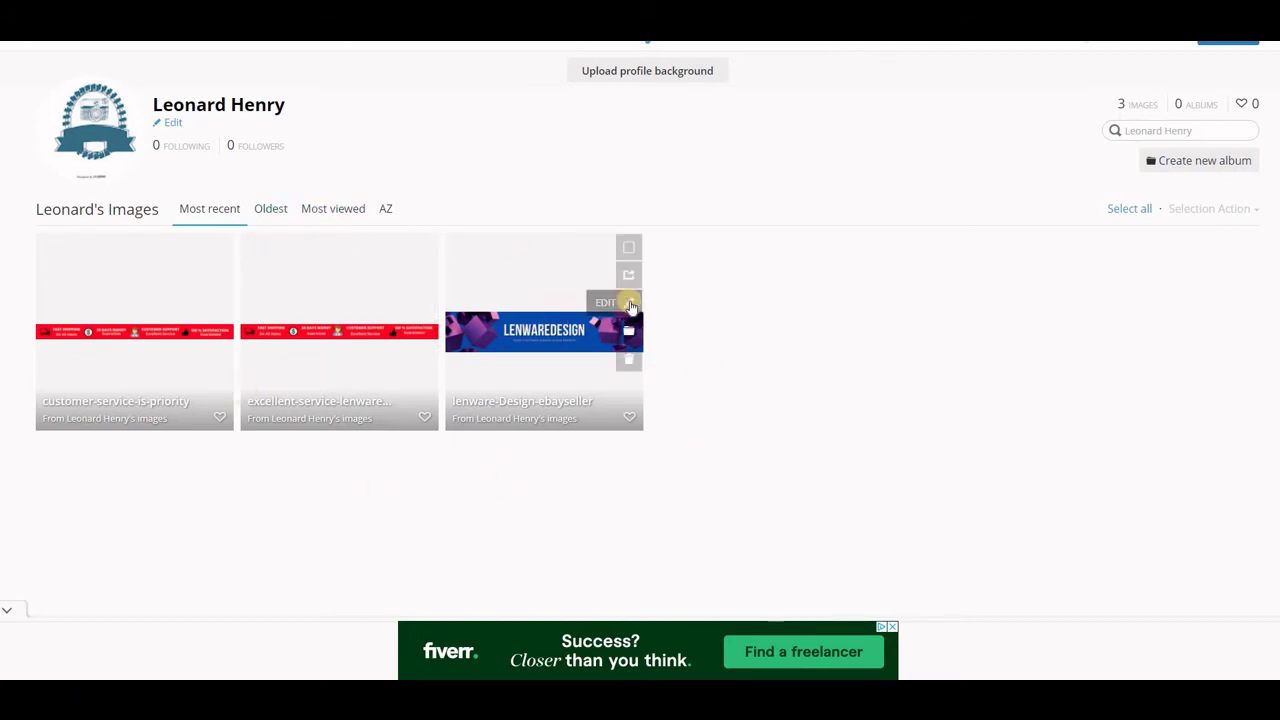
pyautogui.click(611, 305)
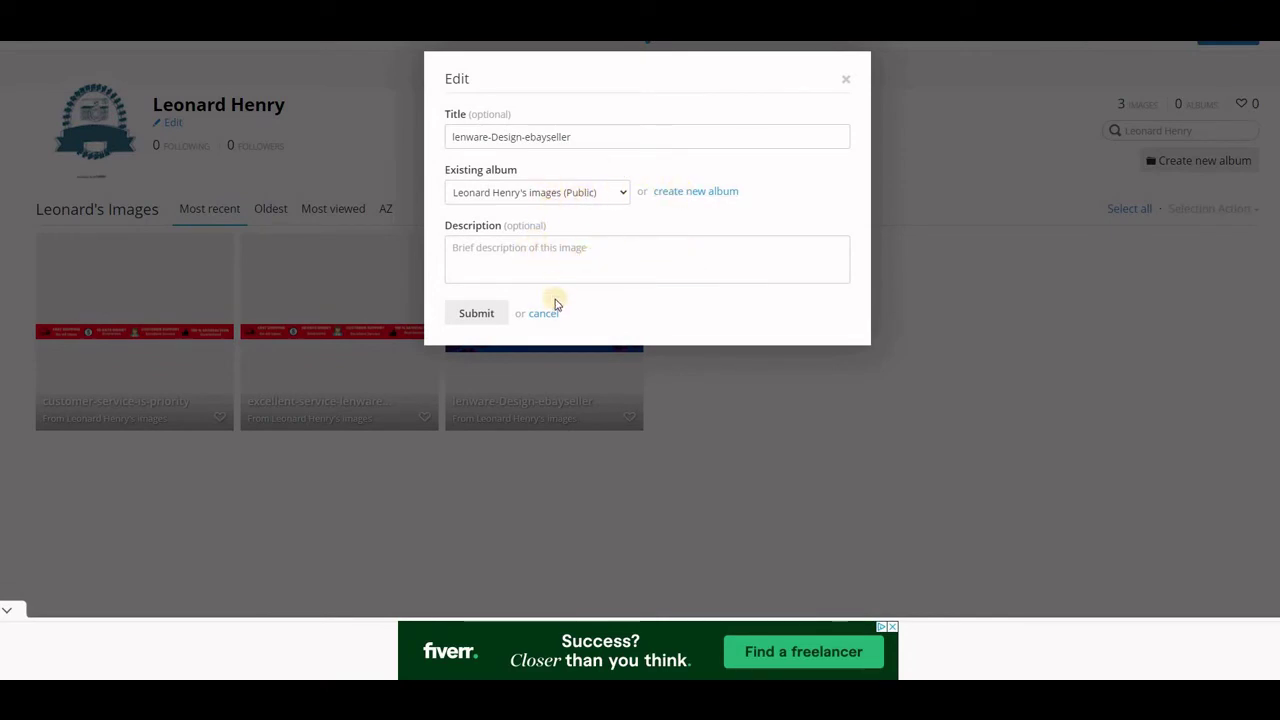
pyautogui.click(624, 194)
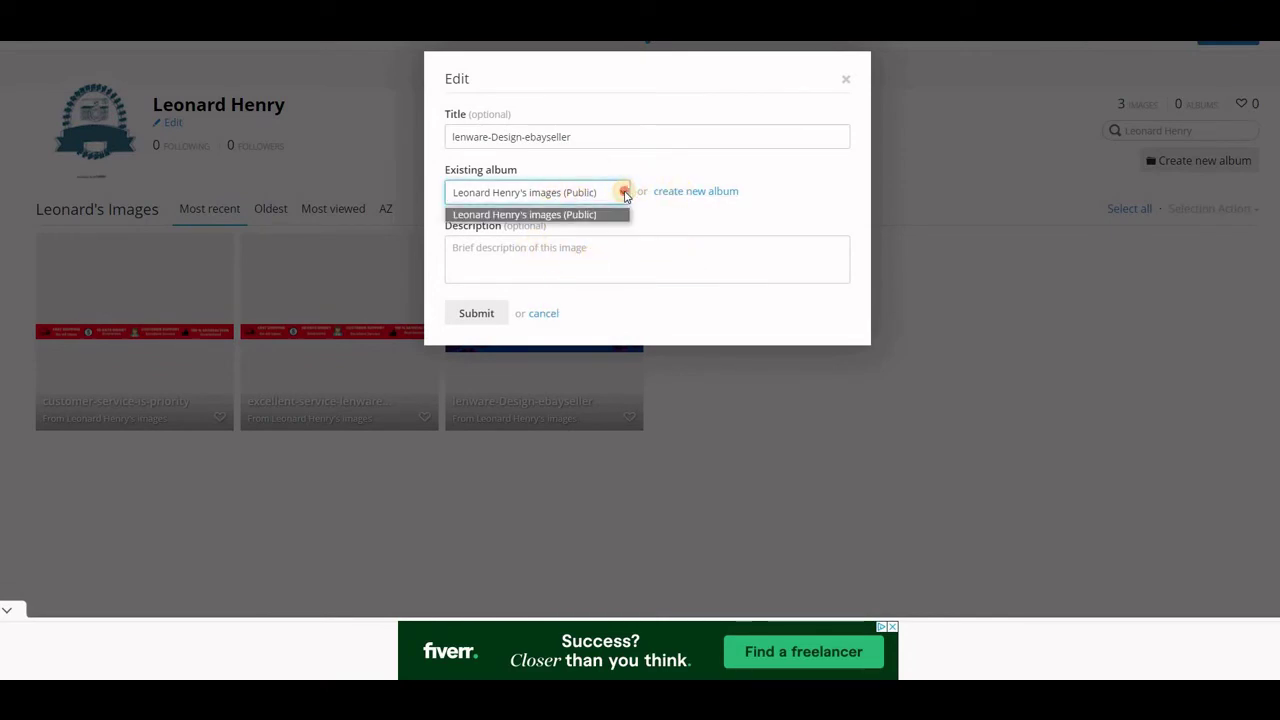
pyautogui.click(530, 212)
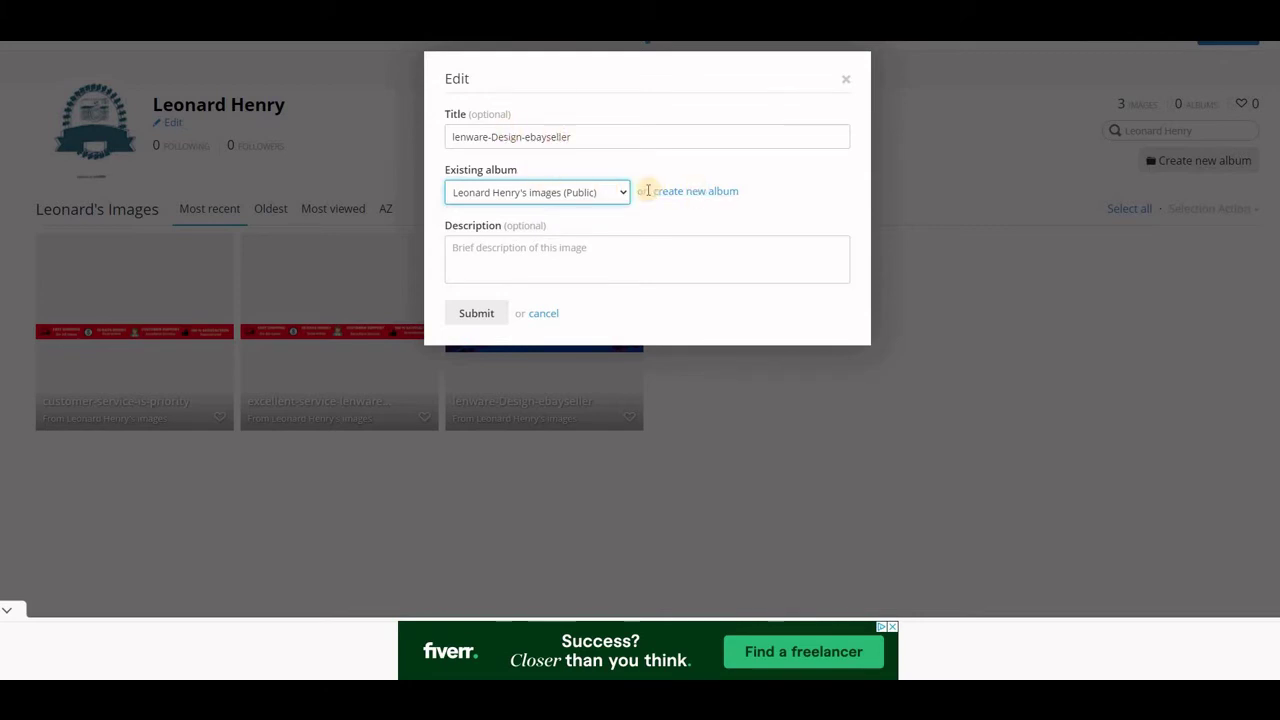
pyautogui.click(846, 79)
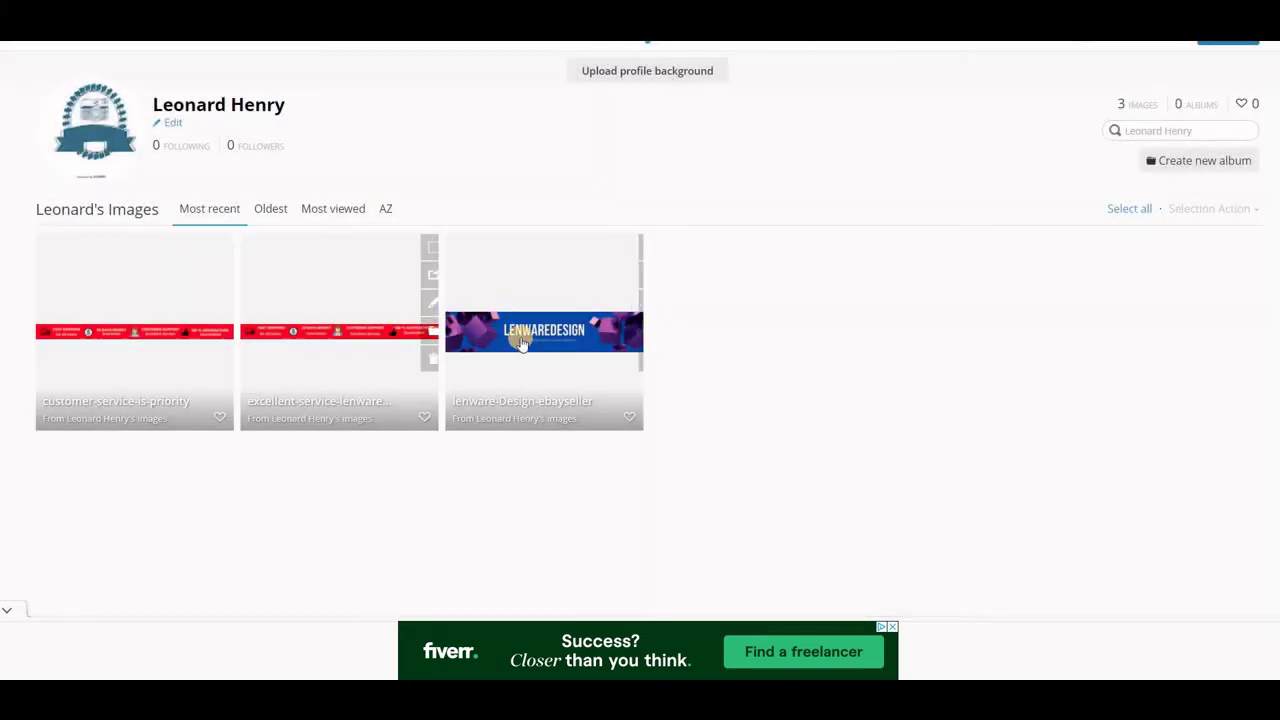
# Open the embed codes of the lenware-Design-ebayseller banner, show its code in HTML image format, and close the dialog.
pyautogui.moveTo(595, 305)
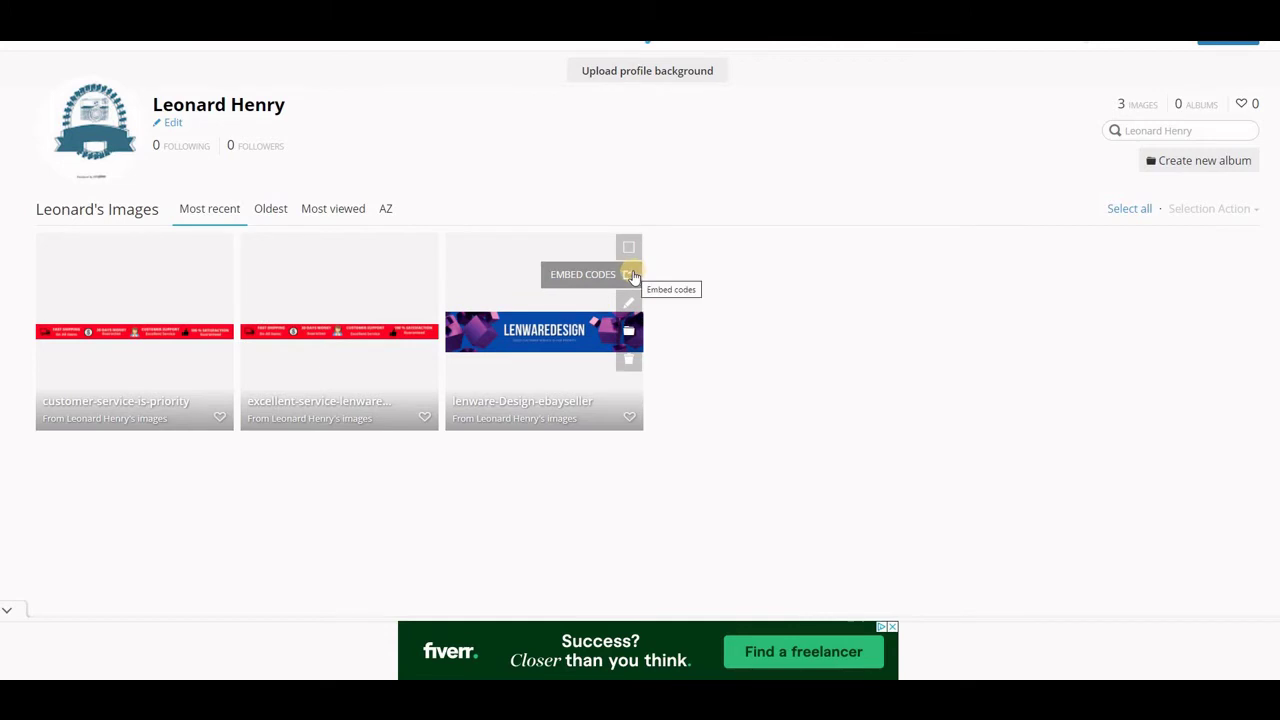
pyautogui.click(629, 274)
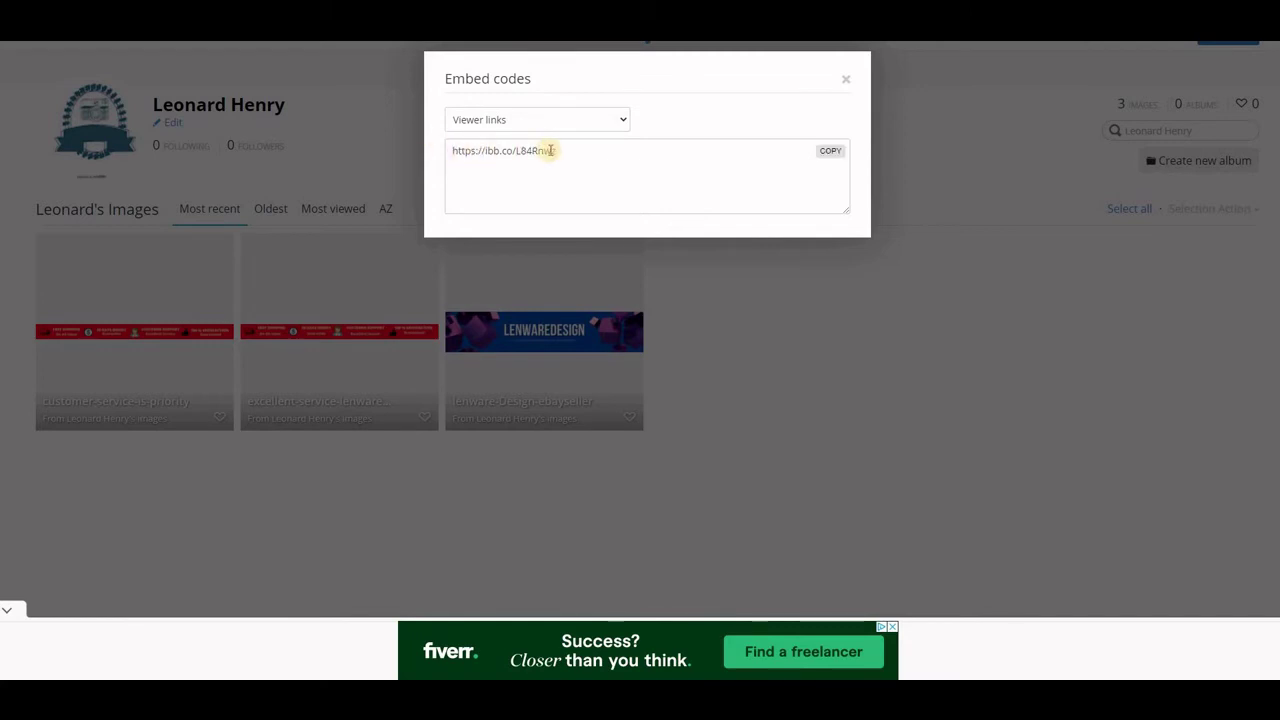
pyautogui.click(502, 120)
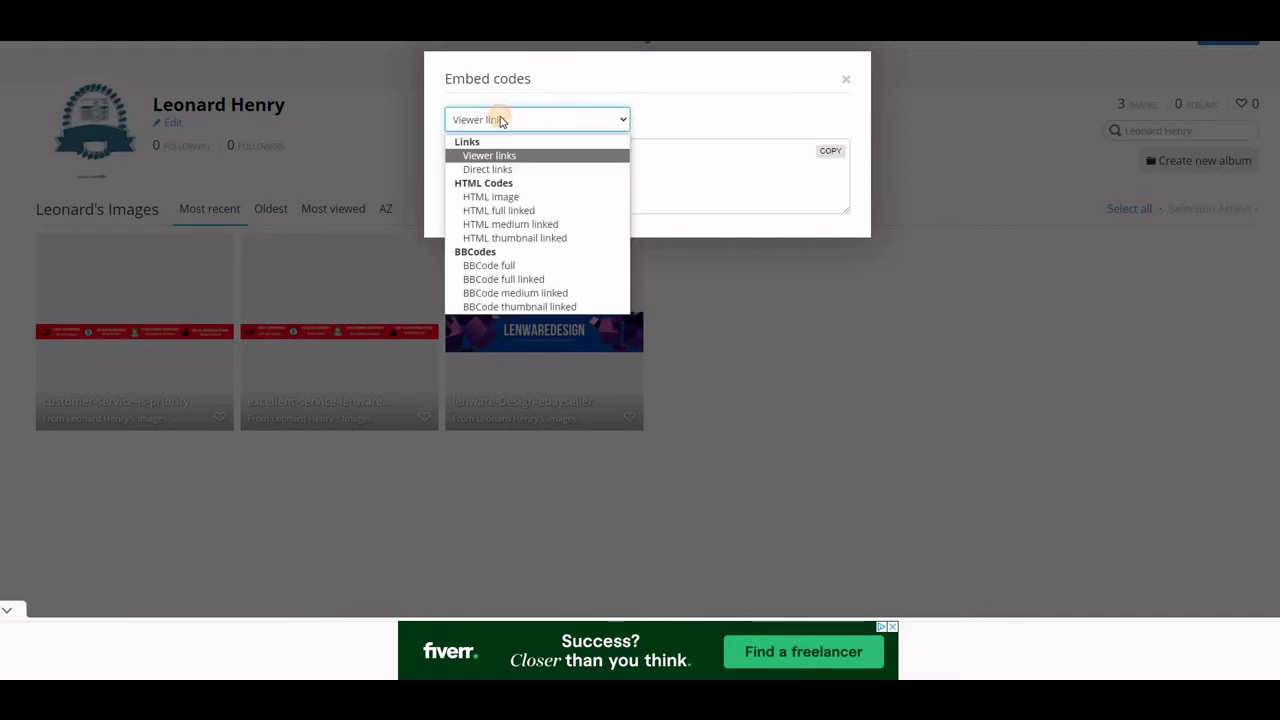
pyautogui.click(484, 122)
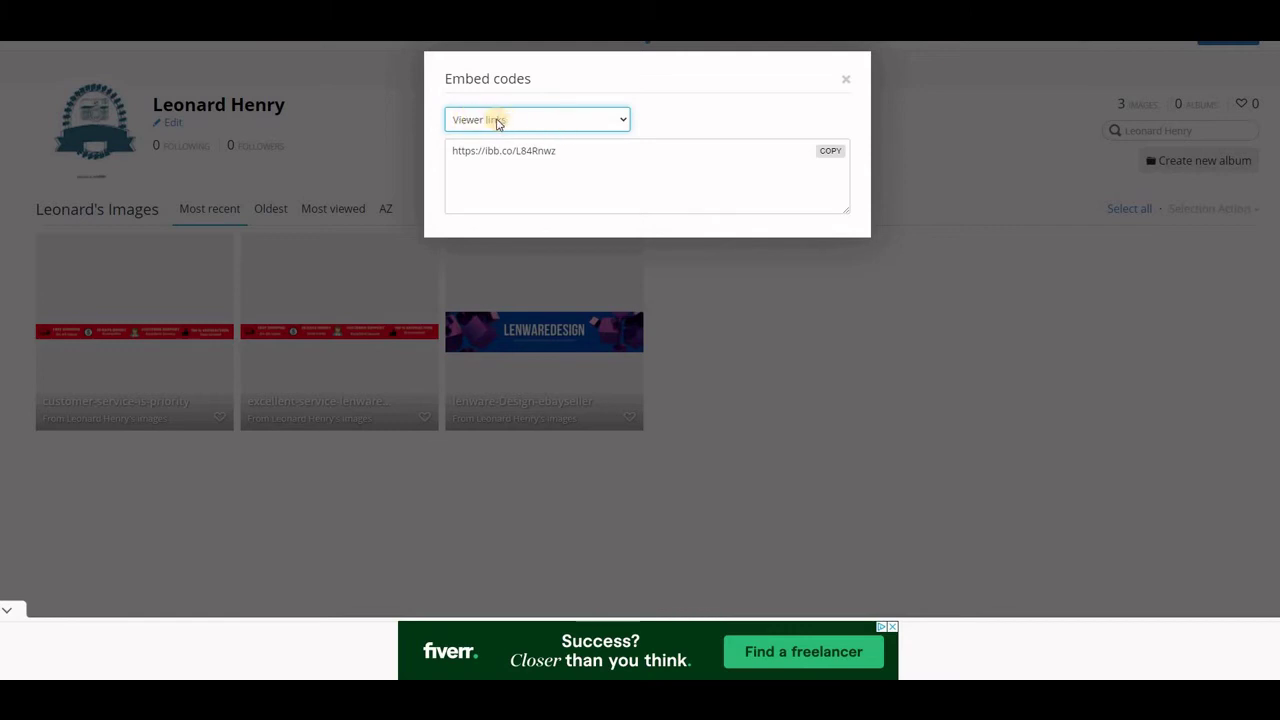
pyautogui.click(624, 121)
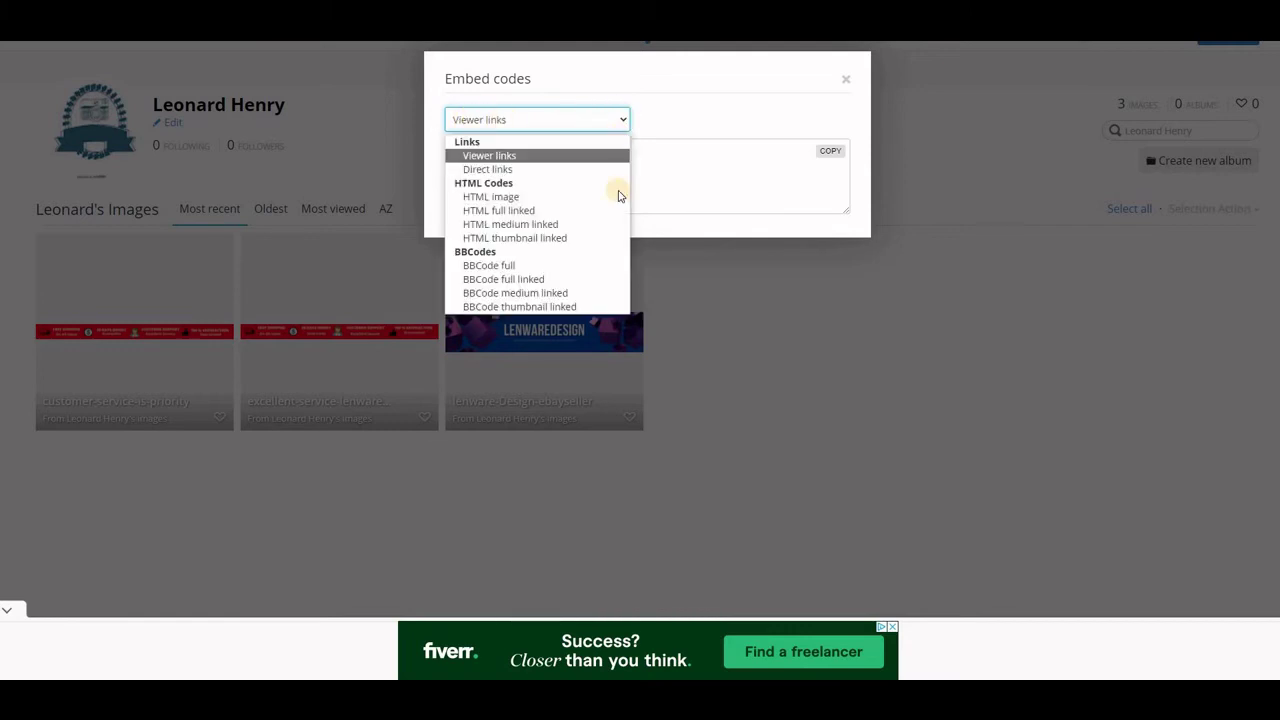
pyautogui.click(498, 197)
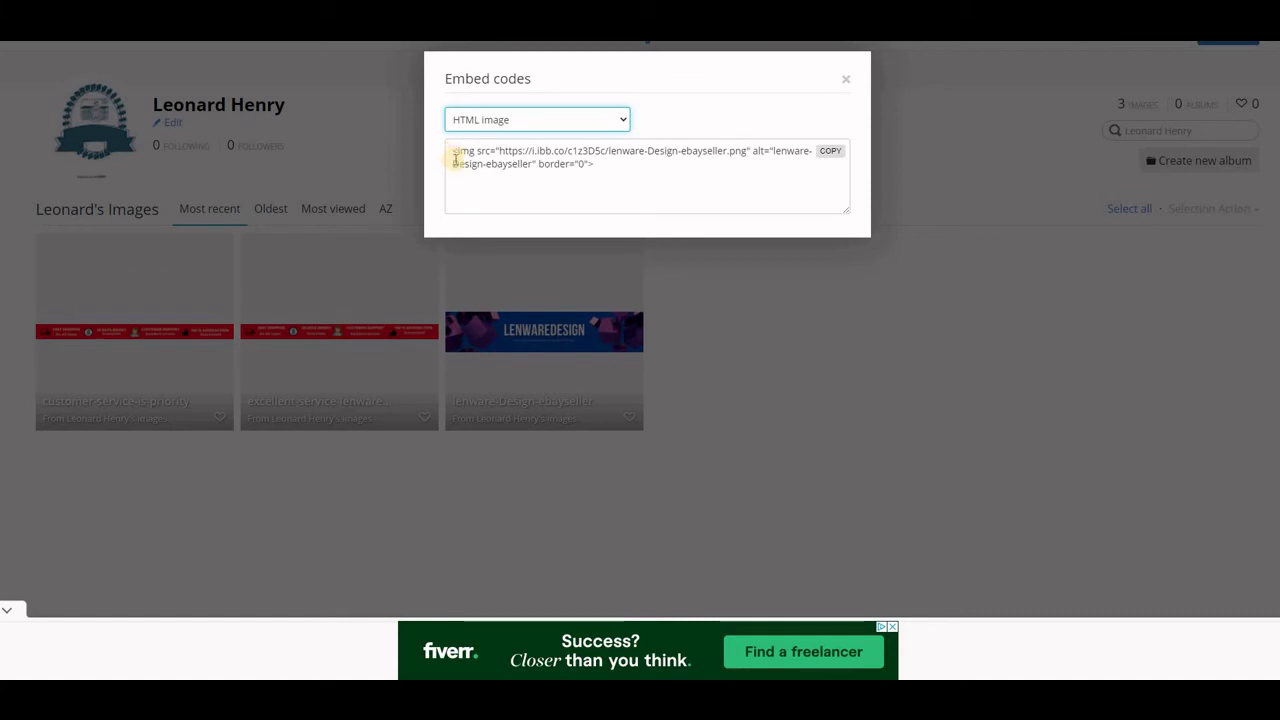
pyautogui.click(505, 118)
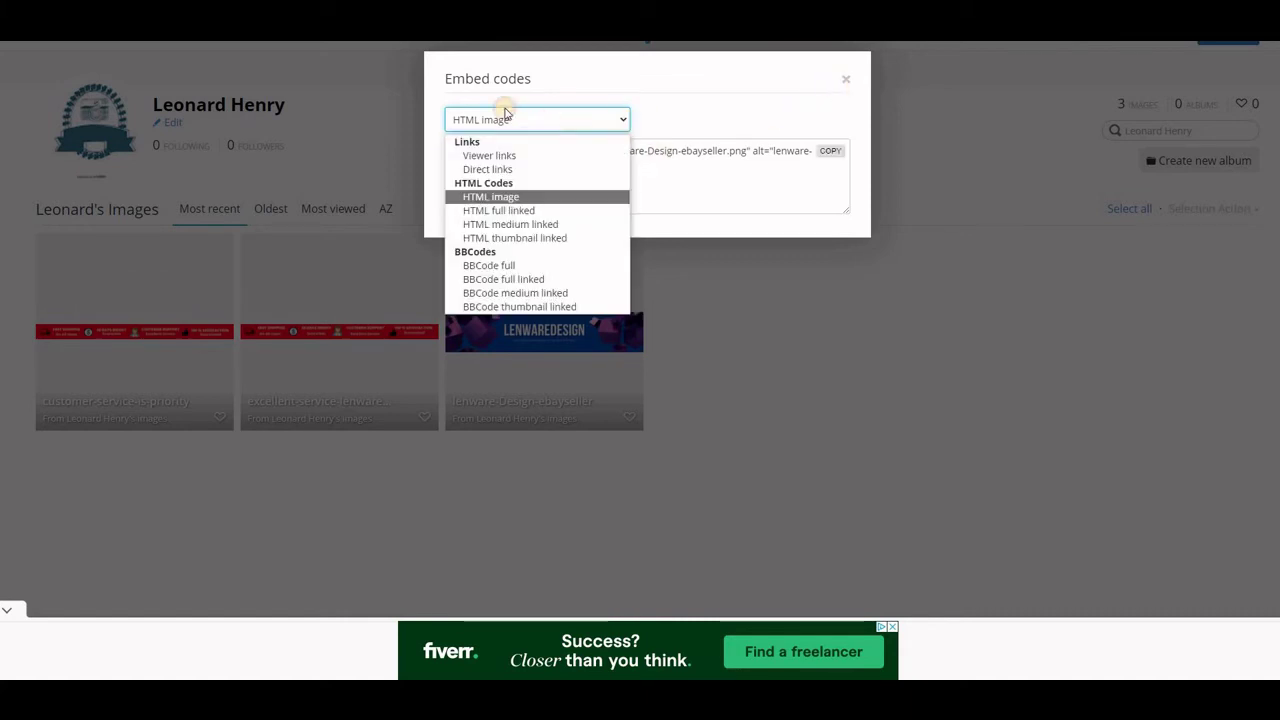
pyautogui.click(491, 196)
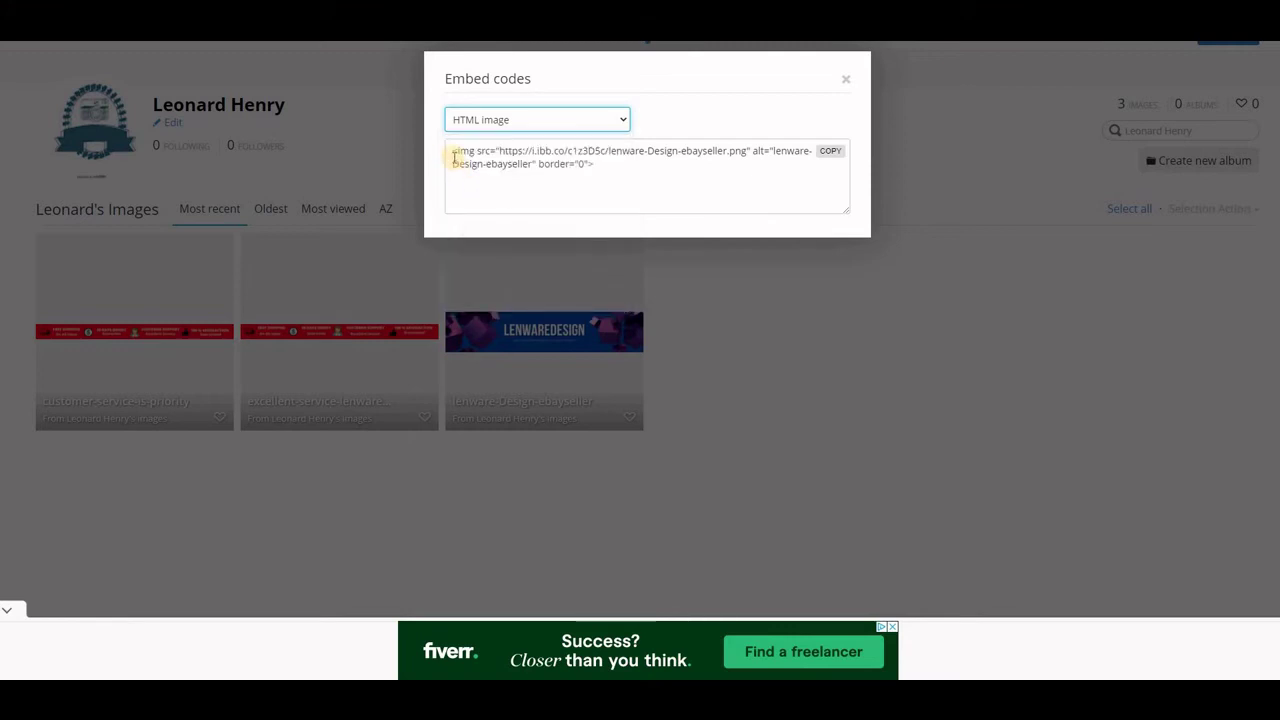
pyautogui.click(846, 78)
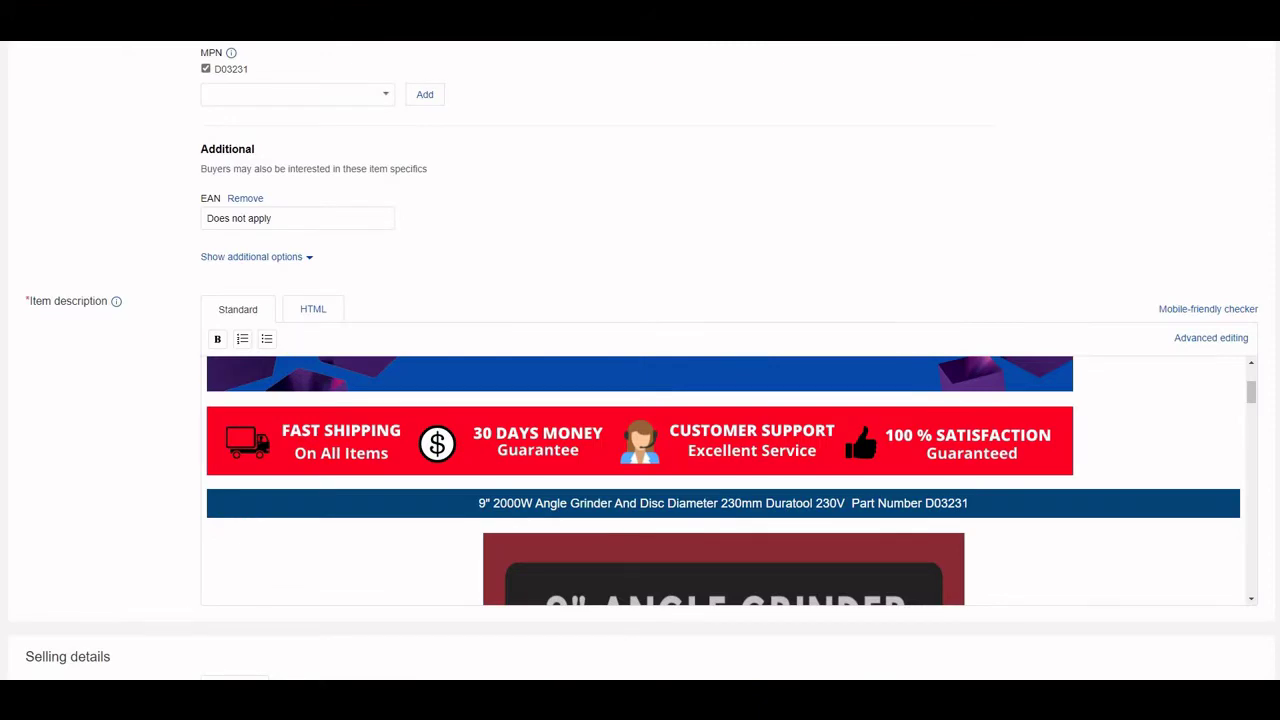
# Back in the eBay listing, highlight the lenware-Design-ebayseller and customer-service-is-priority image tags in the item description's HTML.
pyautogui.scroll(-3, 600, 336)
pyautogui.scroll(2, 450, 280)
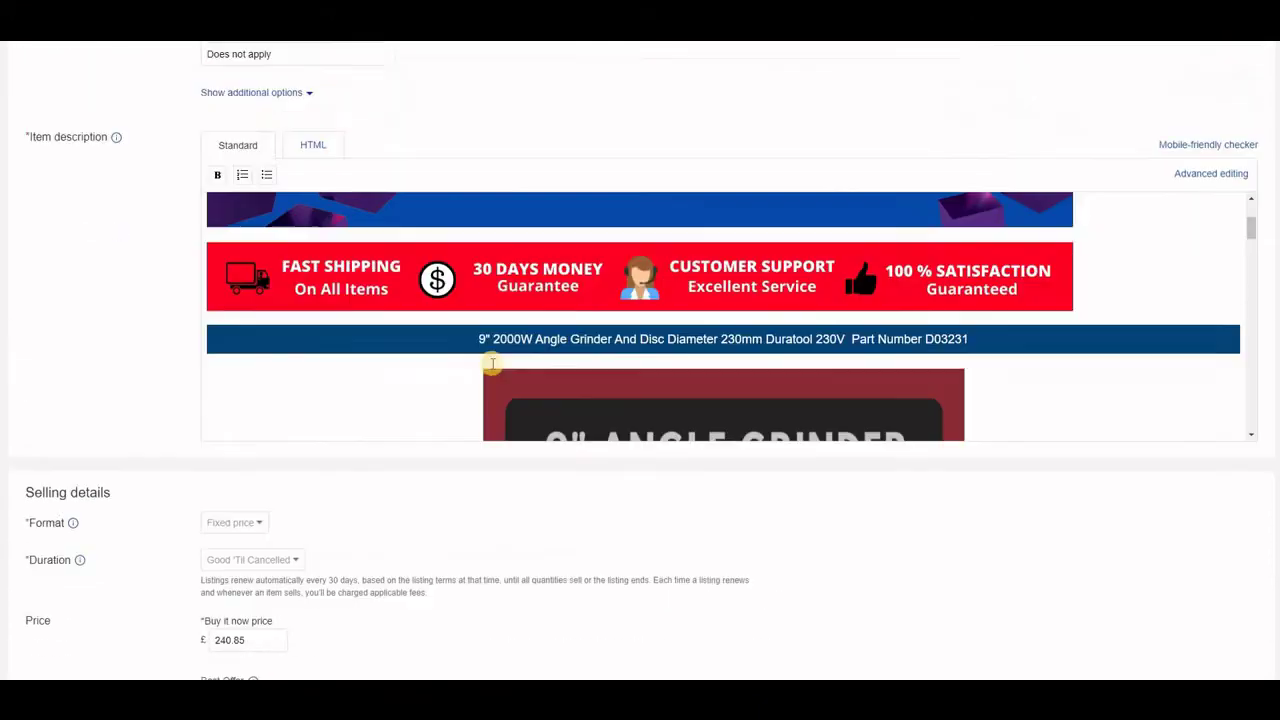
pyautogui.click(313, 209)
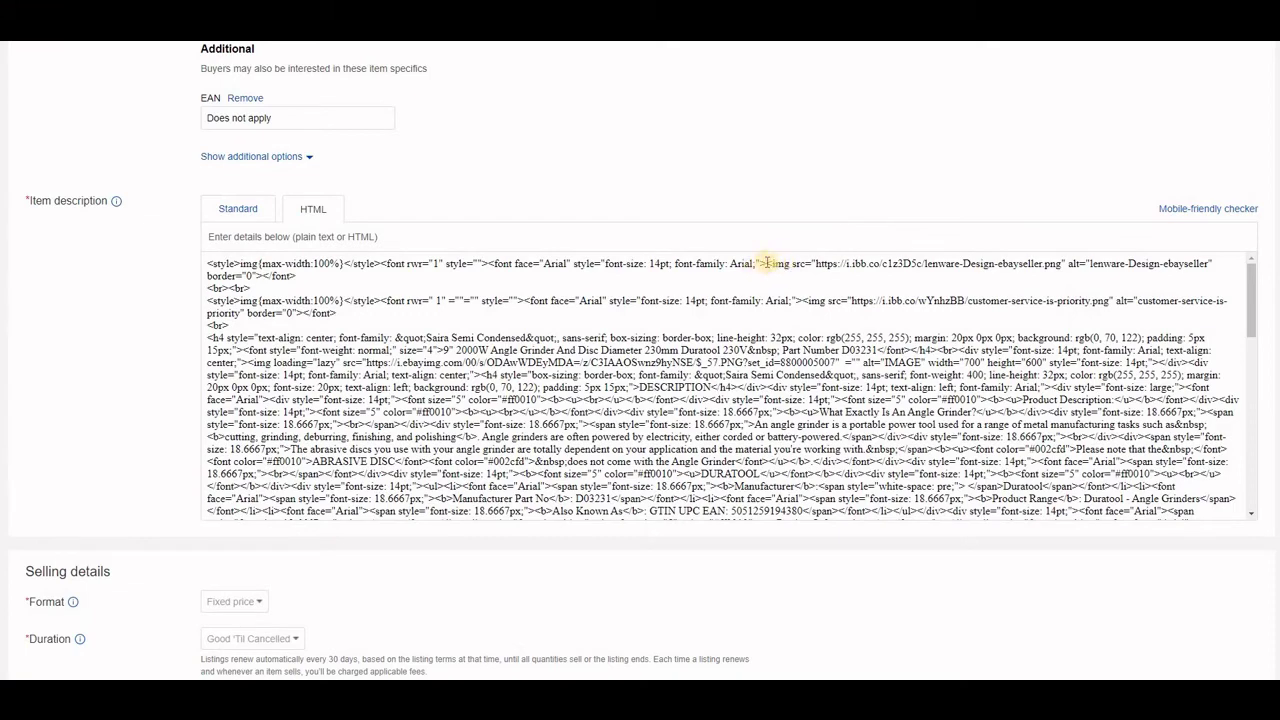
pyautogui.moveTo(766, 263); pyautogui.dragTo(262, 272)
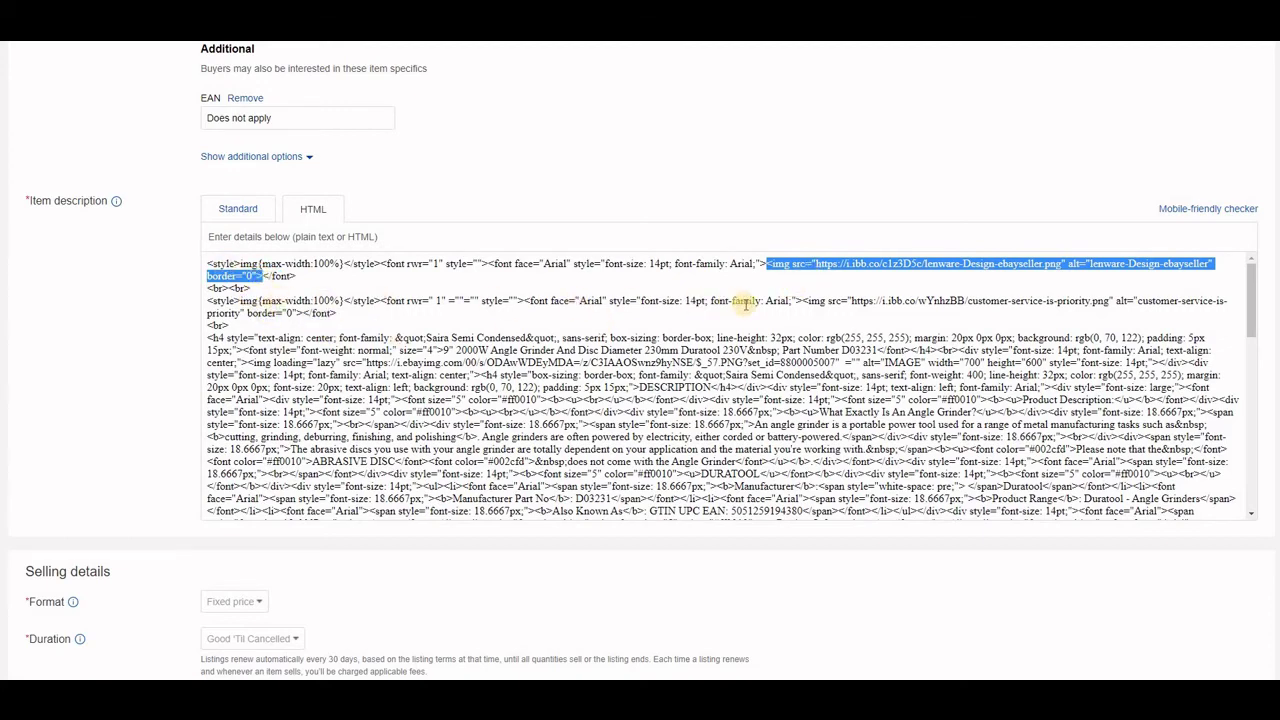
pyautogui.moveTo(803, 300); pyautogui.dragTo(298, 313)
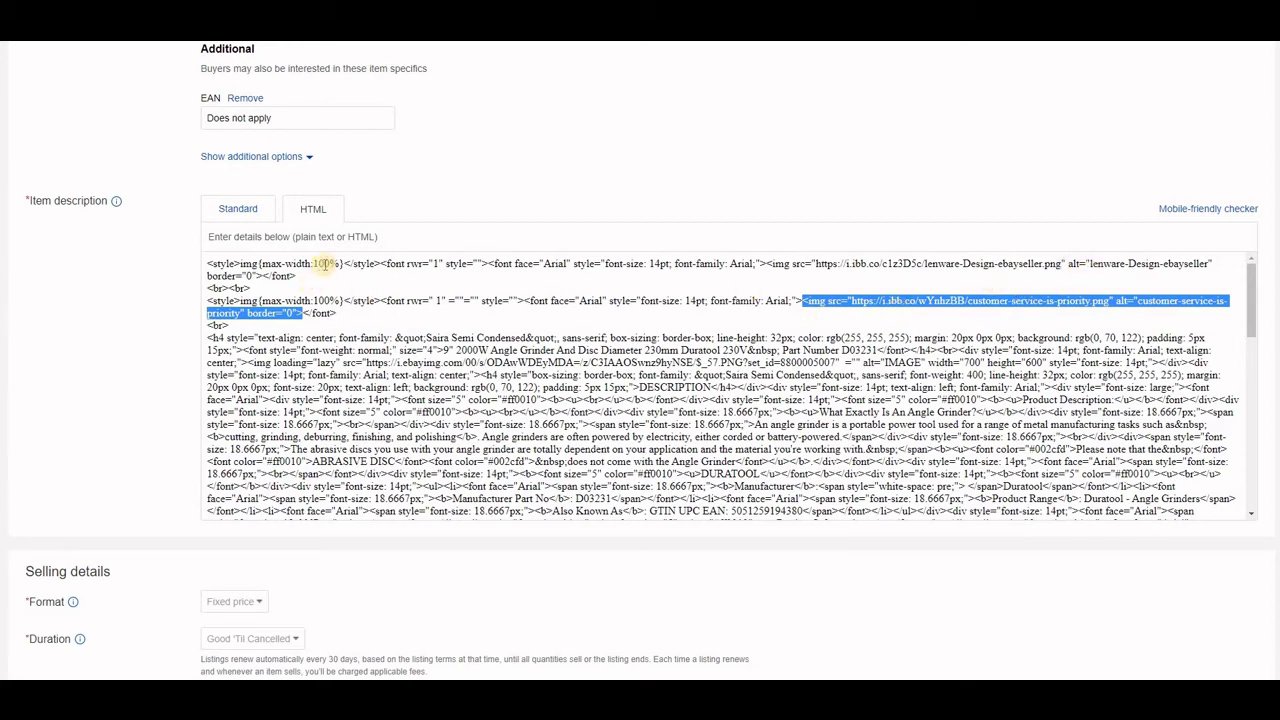
pyautogui.click(437, 319)
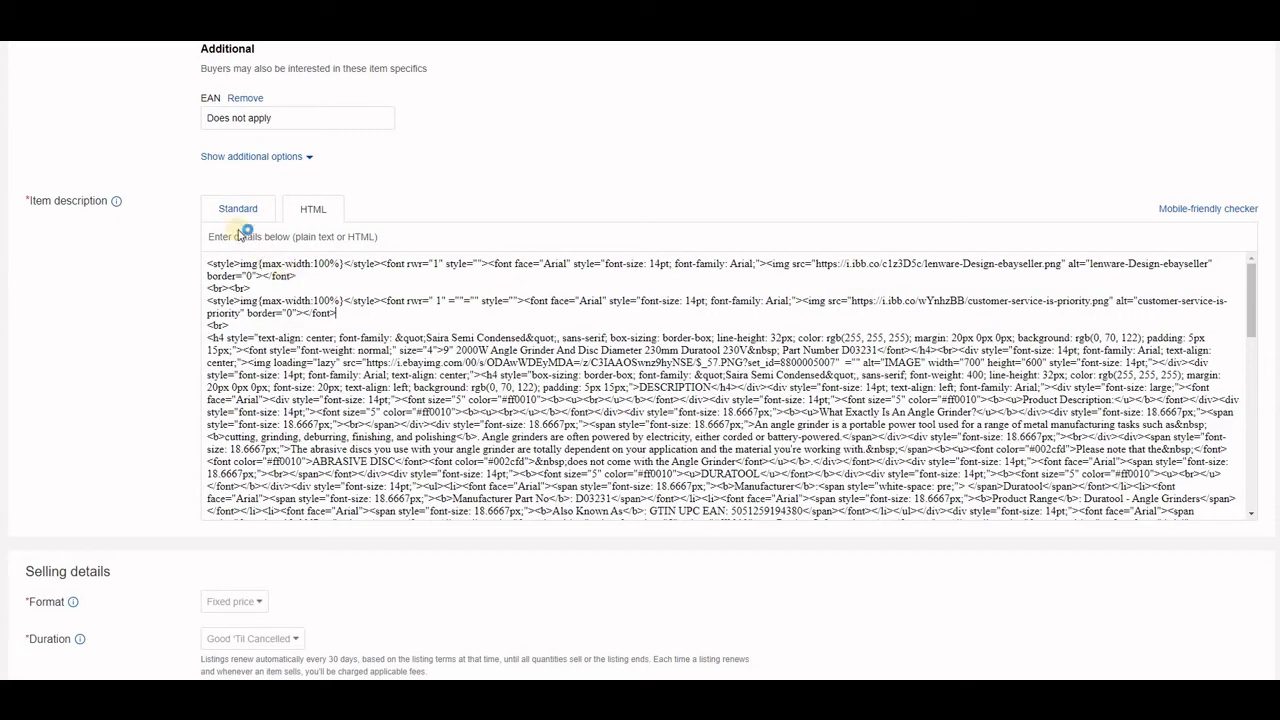
# Show the item description in Standard view and review its banners, the angle grinder title bar and the product image.
pyautogui.click(238, 210)
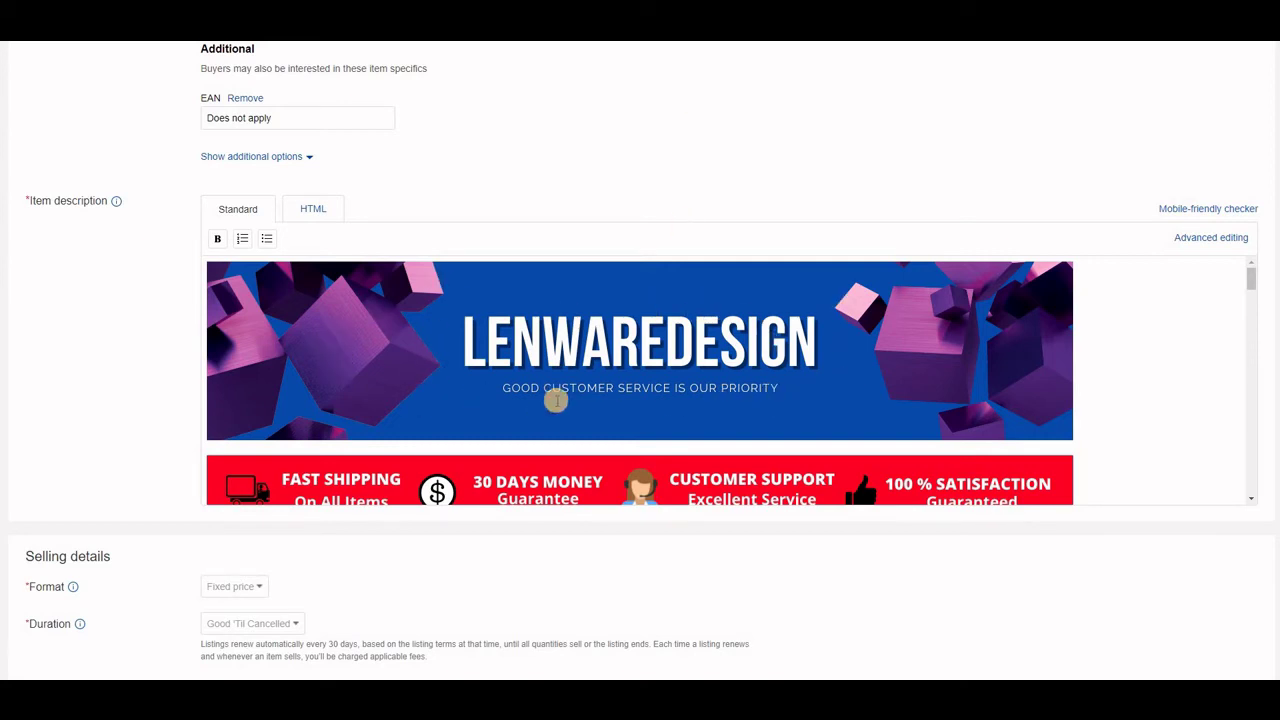
pyautogui.scroll(-1, 380, 440)
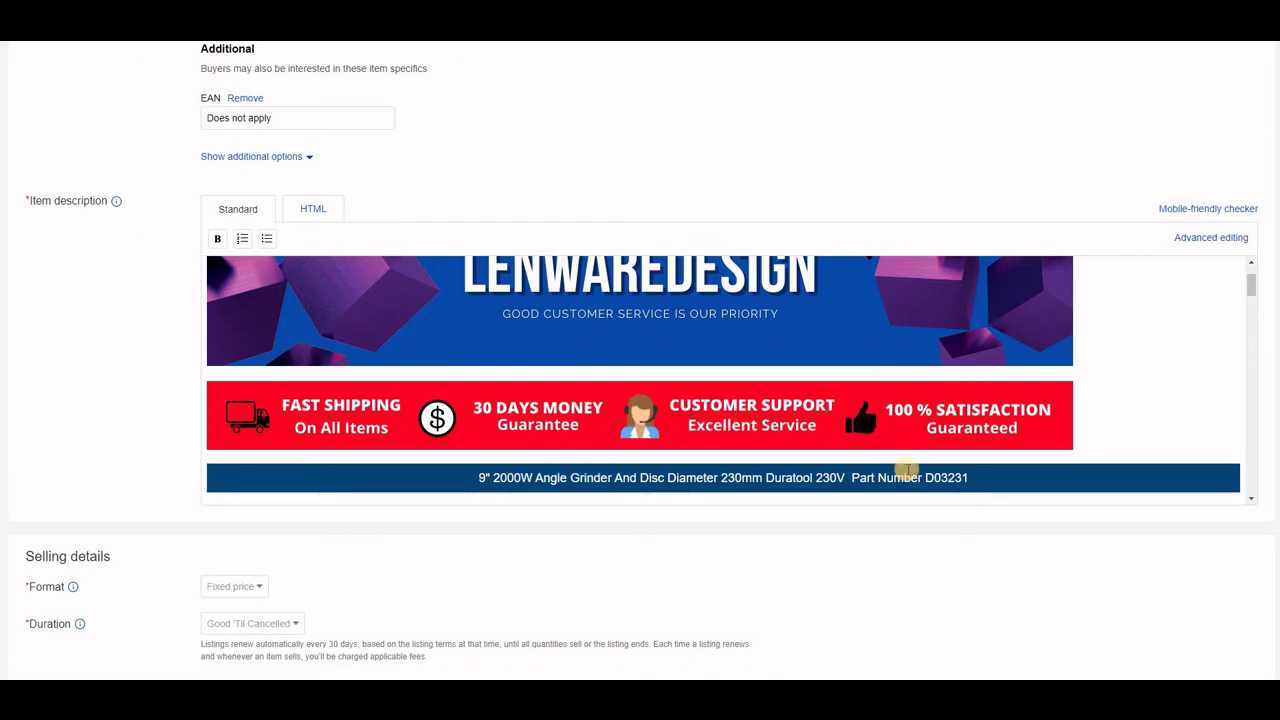
pyautogui.click(1010, 479)
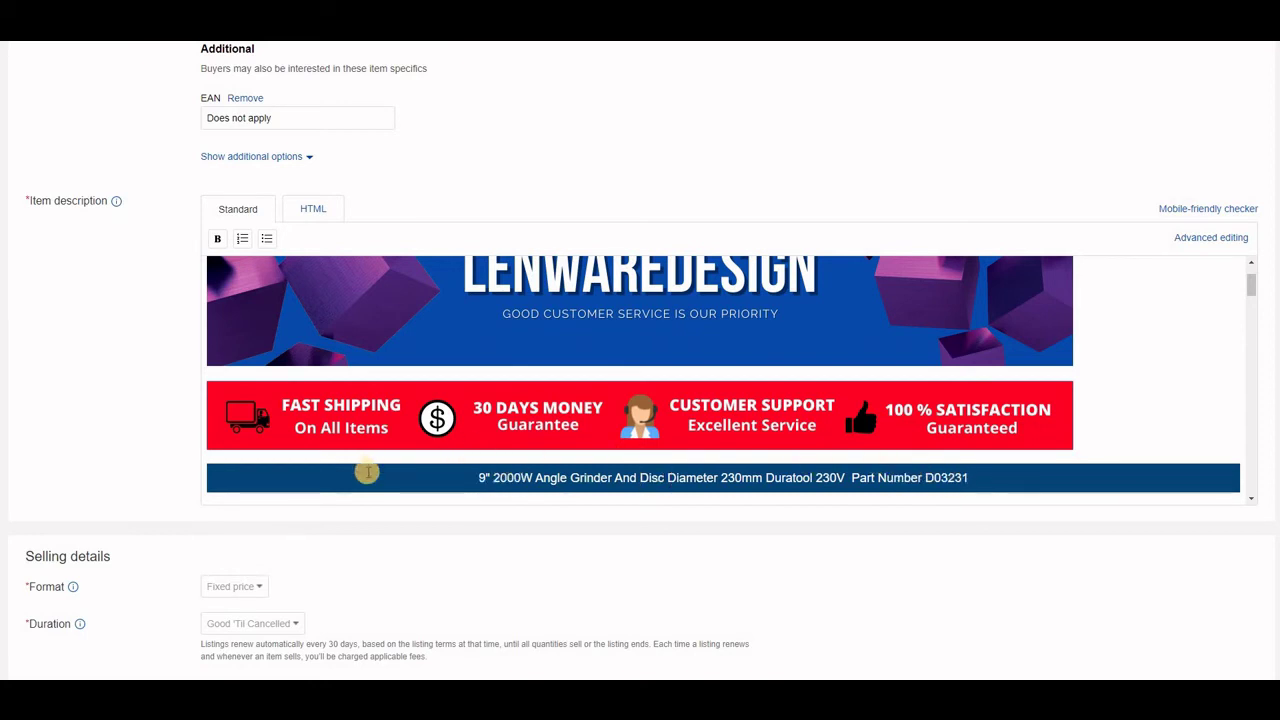
pyautogui.scroll(-5, 367, 472)
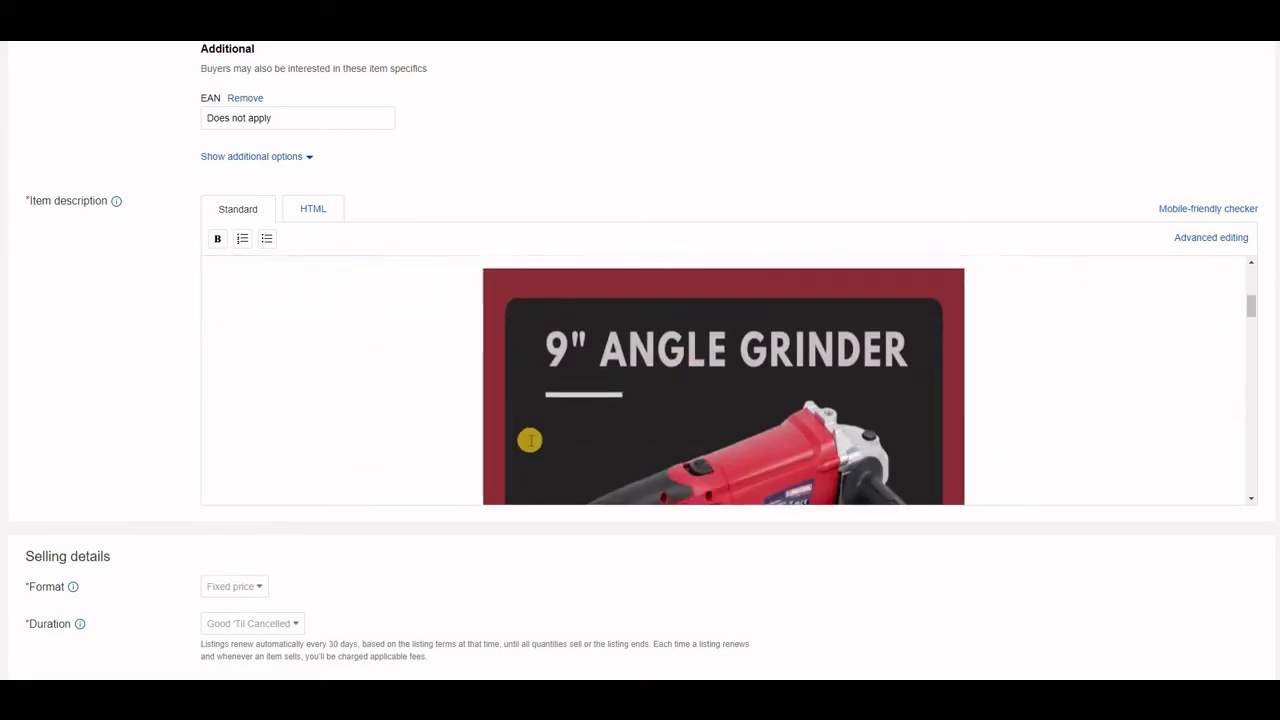
pyautogui.scroll(-1, 530, 440)
pyautogui.scroll(3, 724, 430)
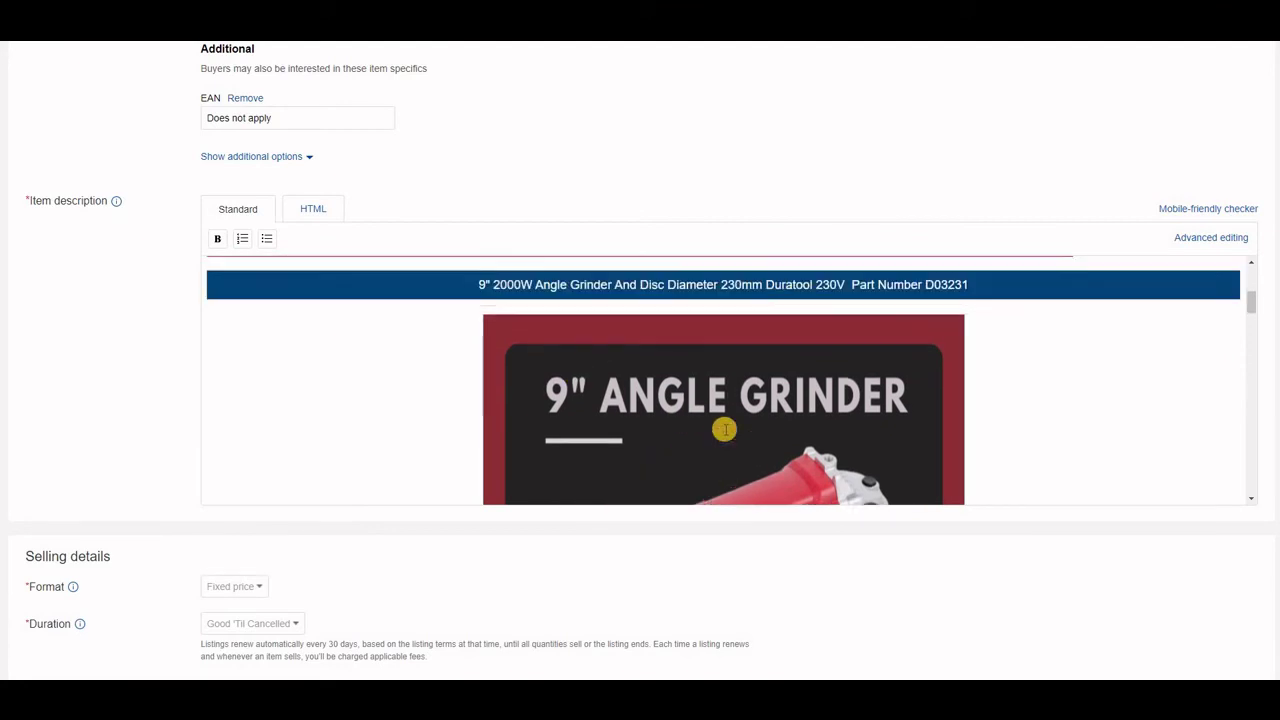
# Enlarge the main 9" angle grinder photo in the listing's photos, bring up its image options, and return to the listing form.
pyautogui.scroll(15, 318, 220)
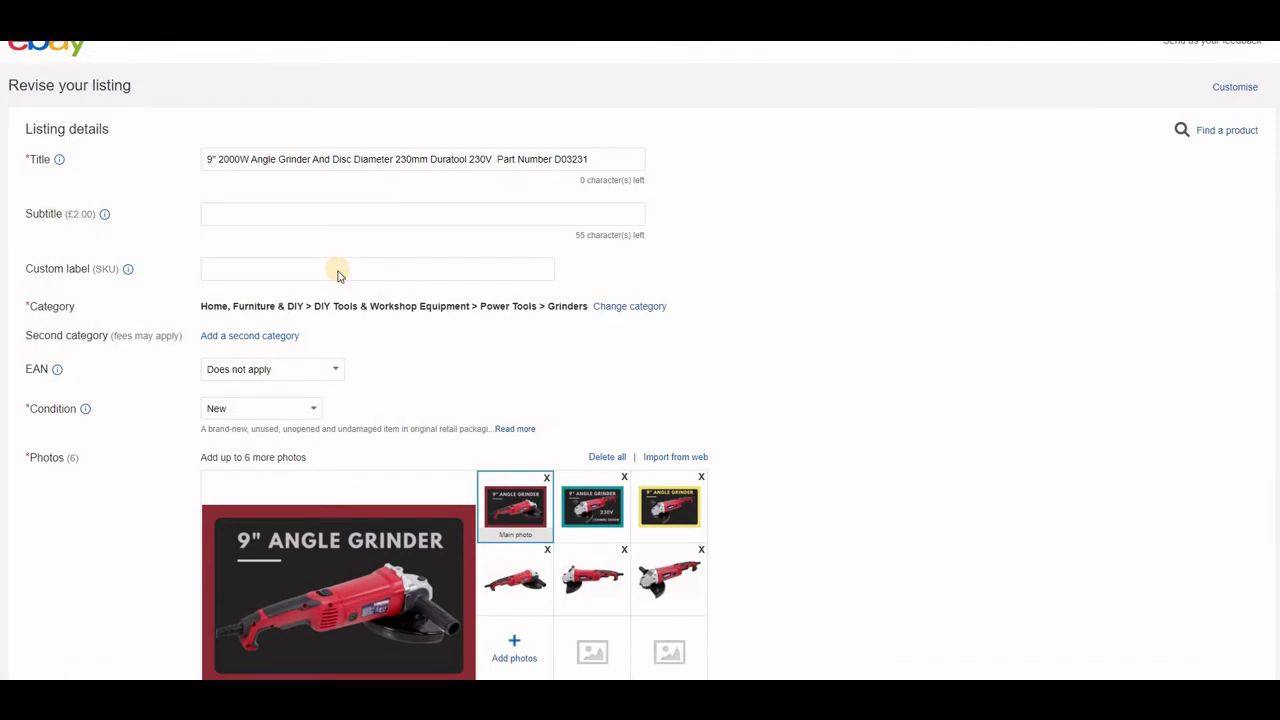
pyautogui.scroll(-3, 337, 276)
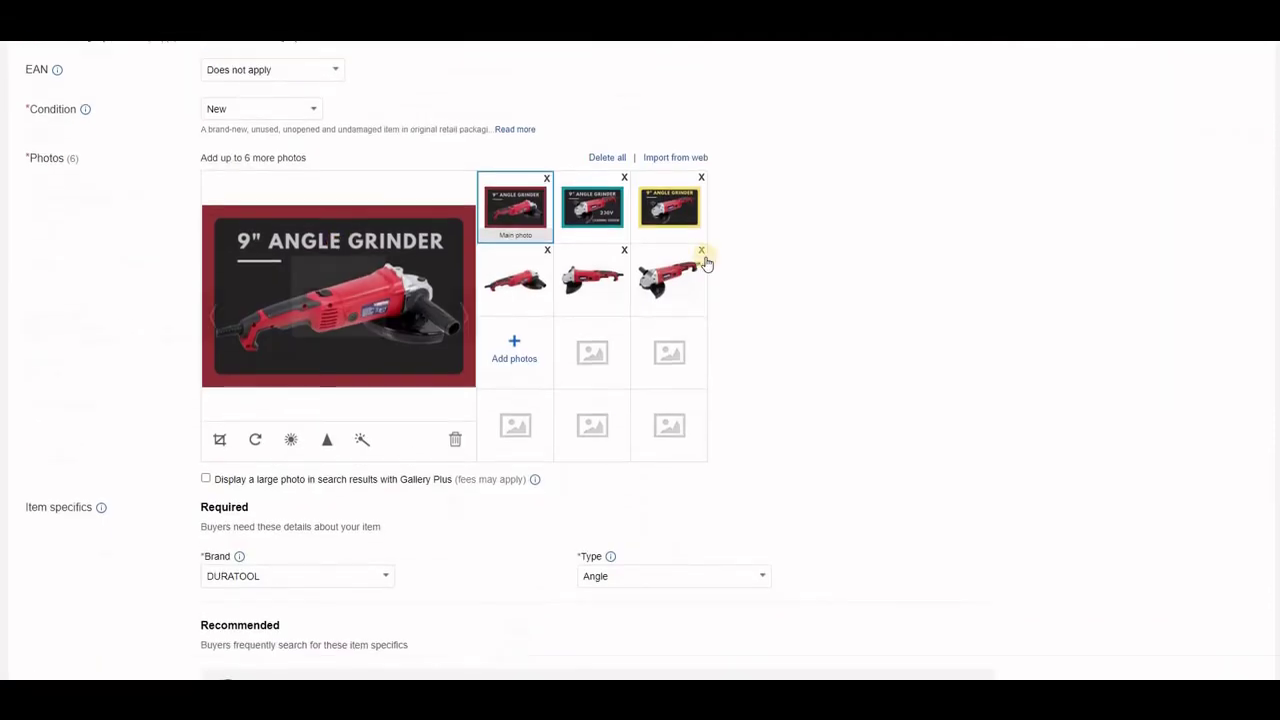
pyautogui.click(338, 292)
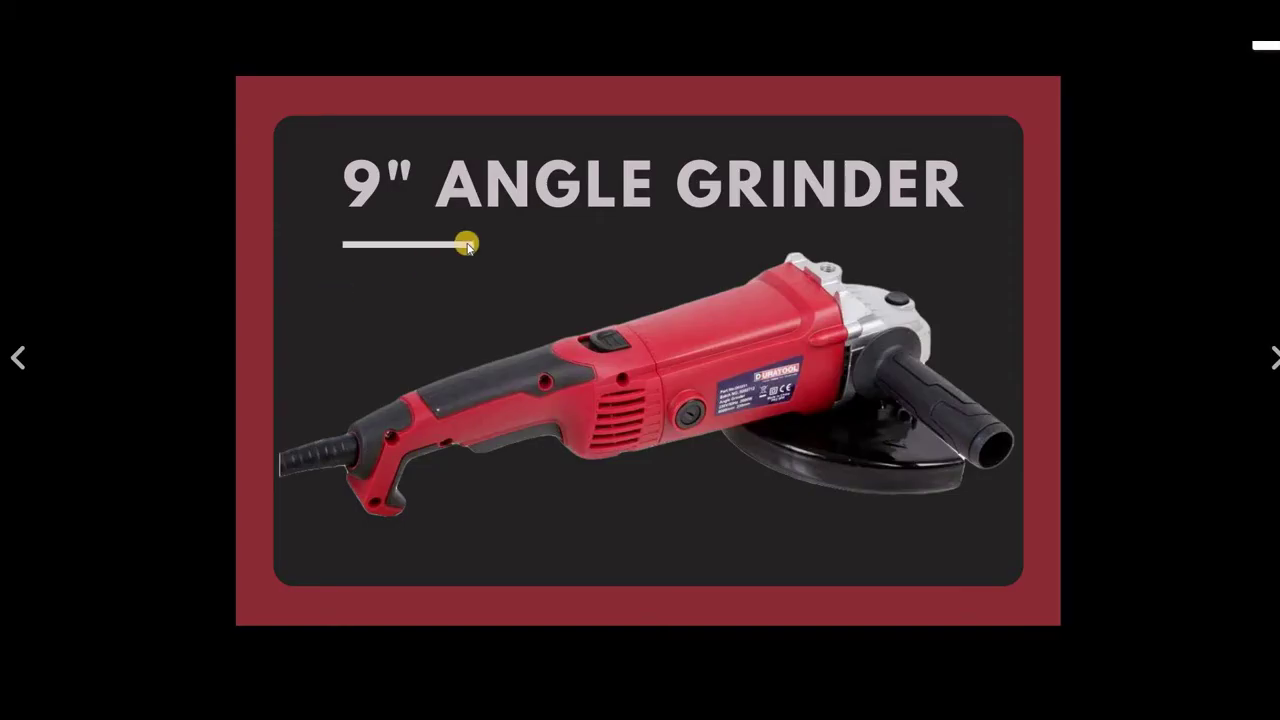
pyautogui.rightClick(469, 244)
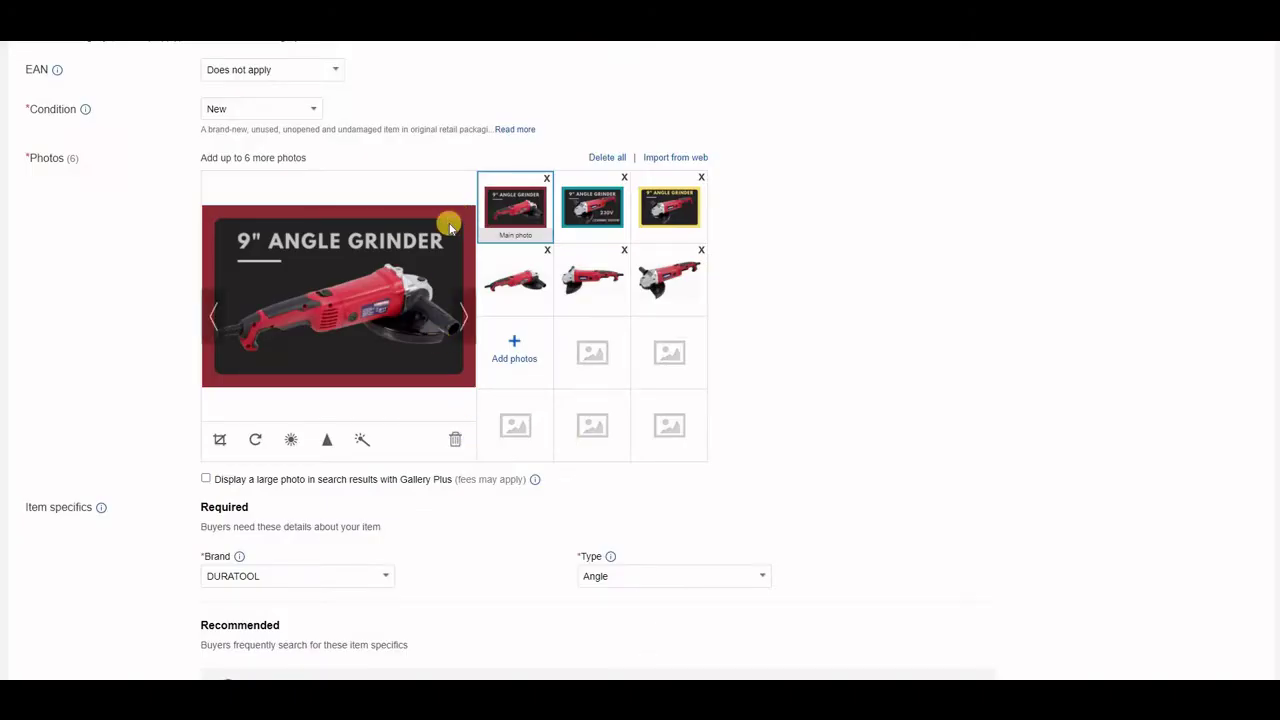
pyautogui.scroll(3, 437, 349)
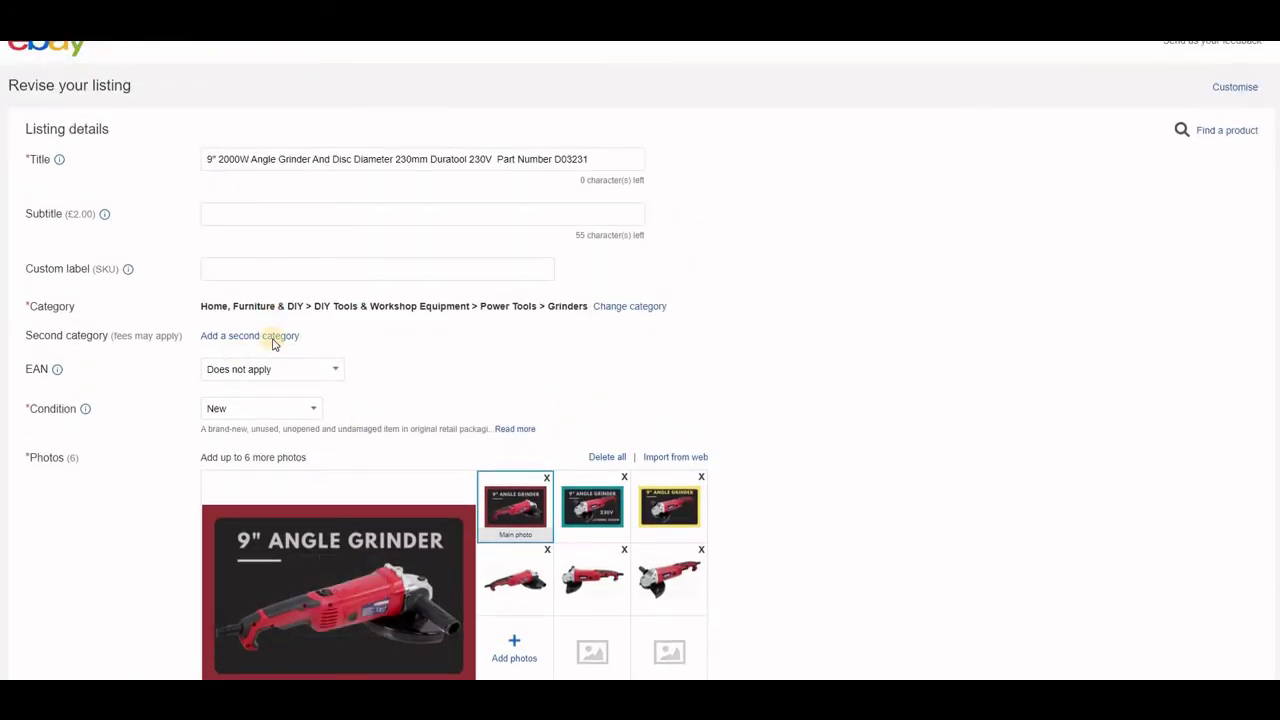
# Show the item description's HTML and locate the ebayimg product image tag below the title heading.
pyautogui.scroll(-7, 277, 360)
pyautogui.scroll(-6, 285, 421)
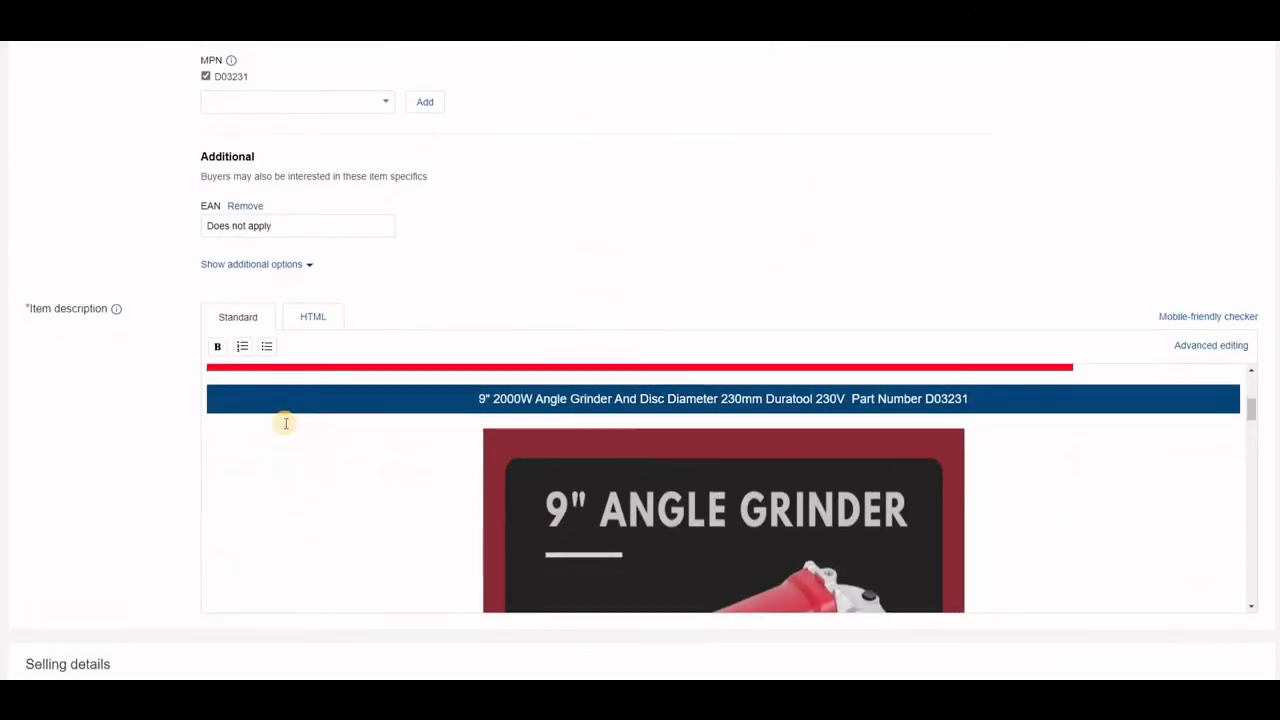
pyautogui.click(308, 316)
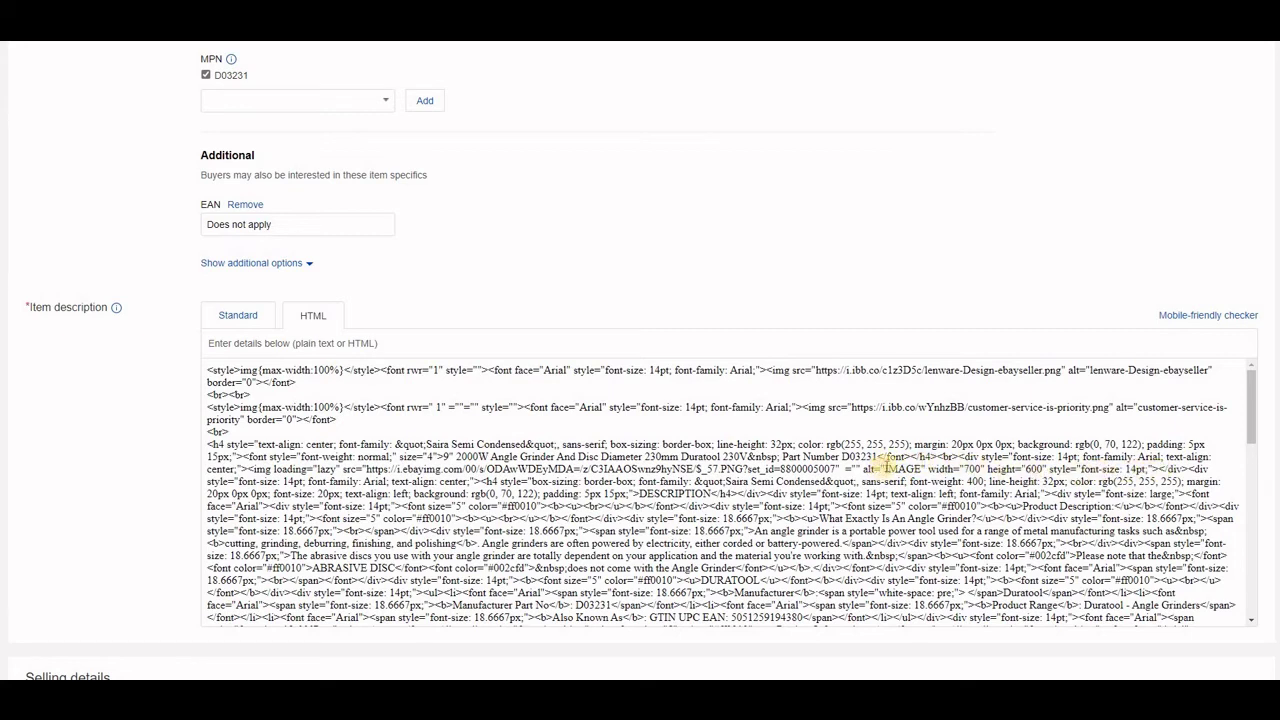
# Switch the item description to Standard view and examine the title bar, product image and start of the product description.
pyautogui.click(258, 314)
pyautogui.scroll(-3, 628, 418)
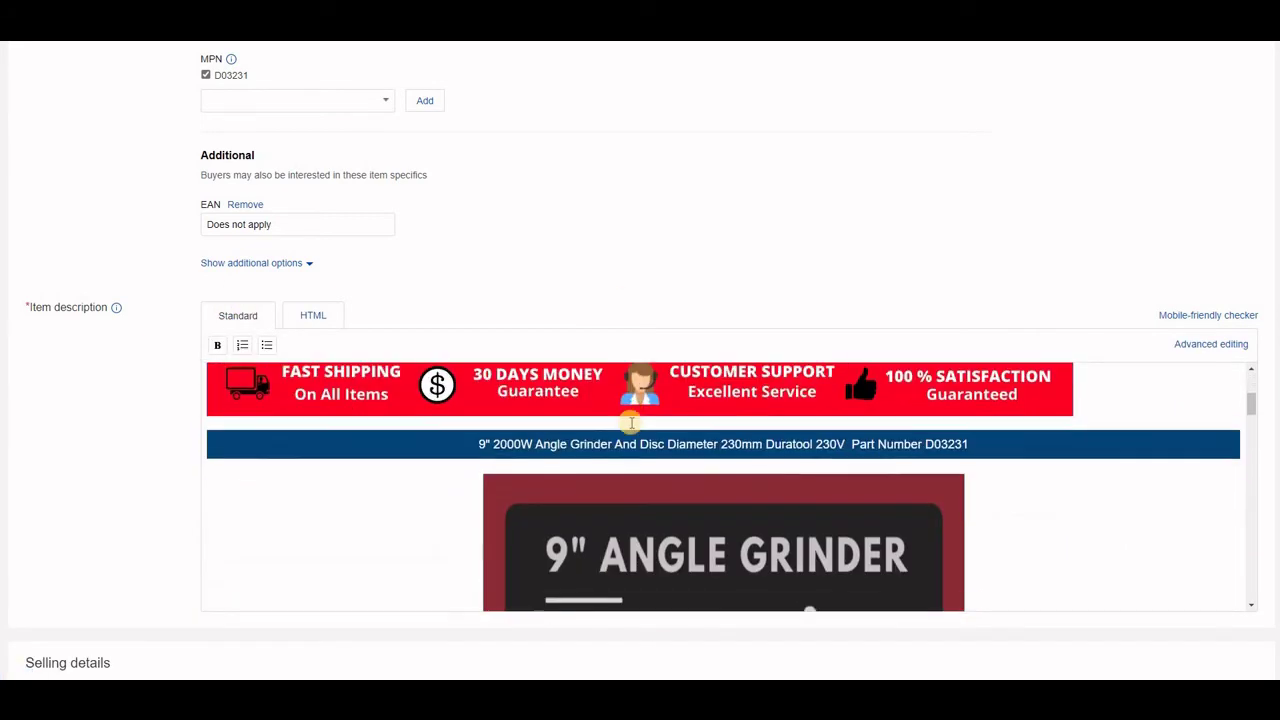
pyautogui.scroll(-4, 632, 422)
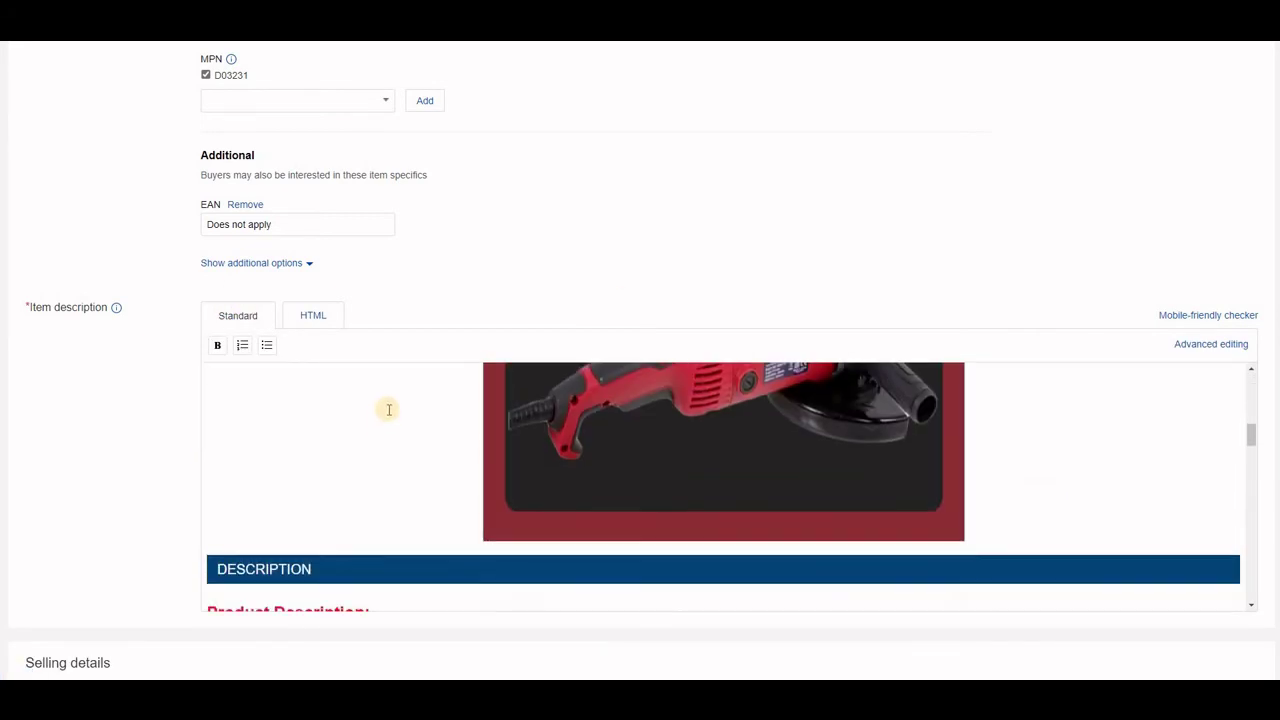
pyautogui.scroll(-3, 389, 409)
pyautogui.scroll(-2, 100, 255)
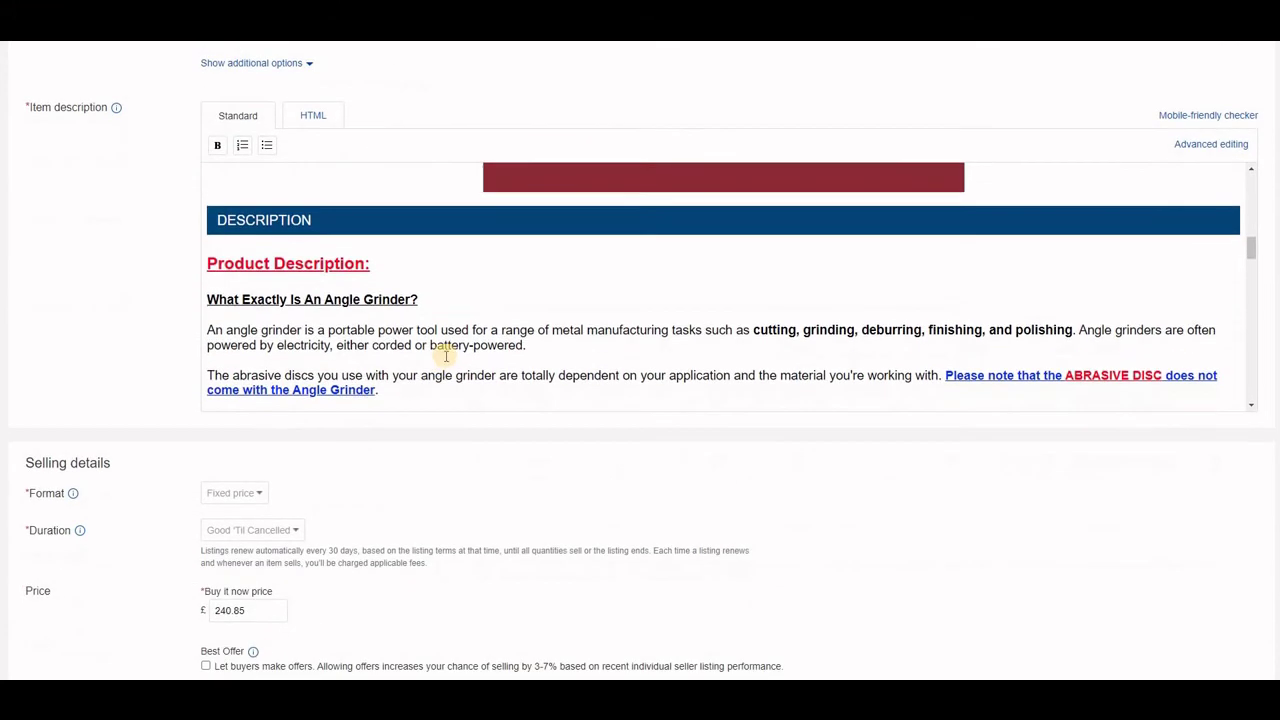
pyautogui.scroll(3, 447, 353)
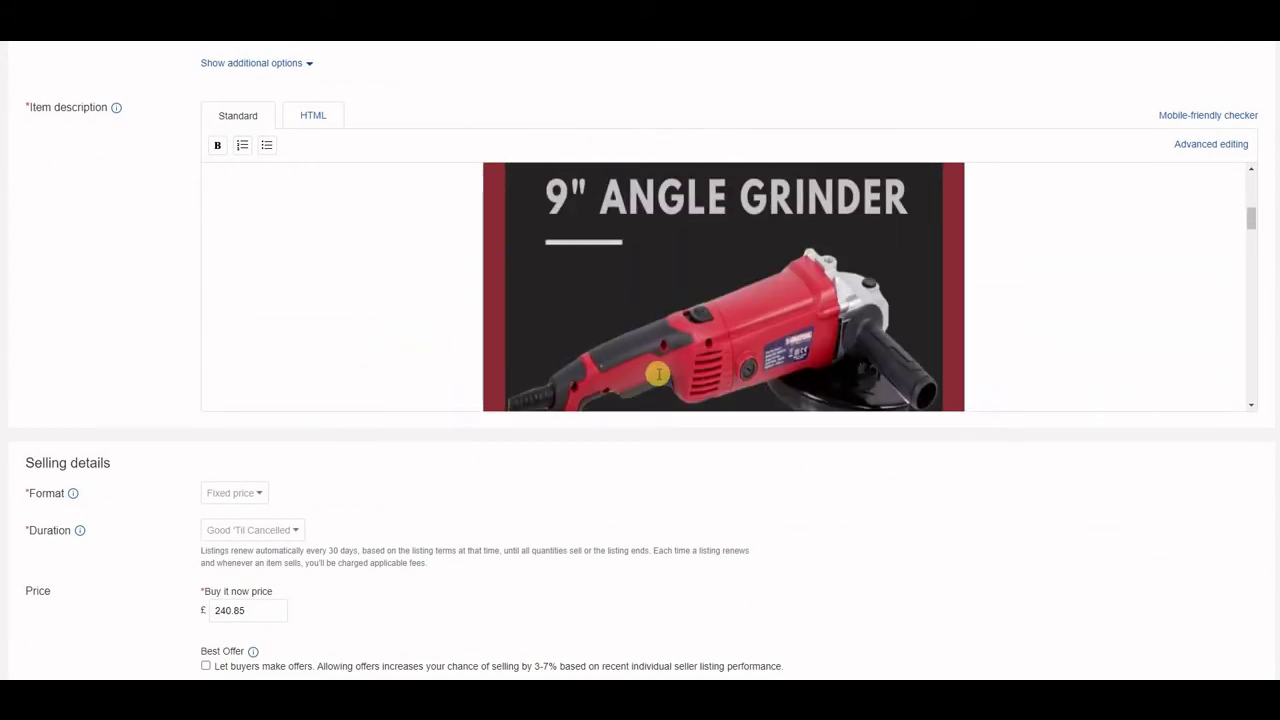
pyautogui.scroll(2, 650, 370)
pyautogui.scroll(-3, 630, 450)
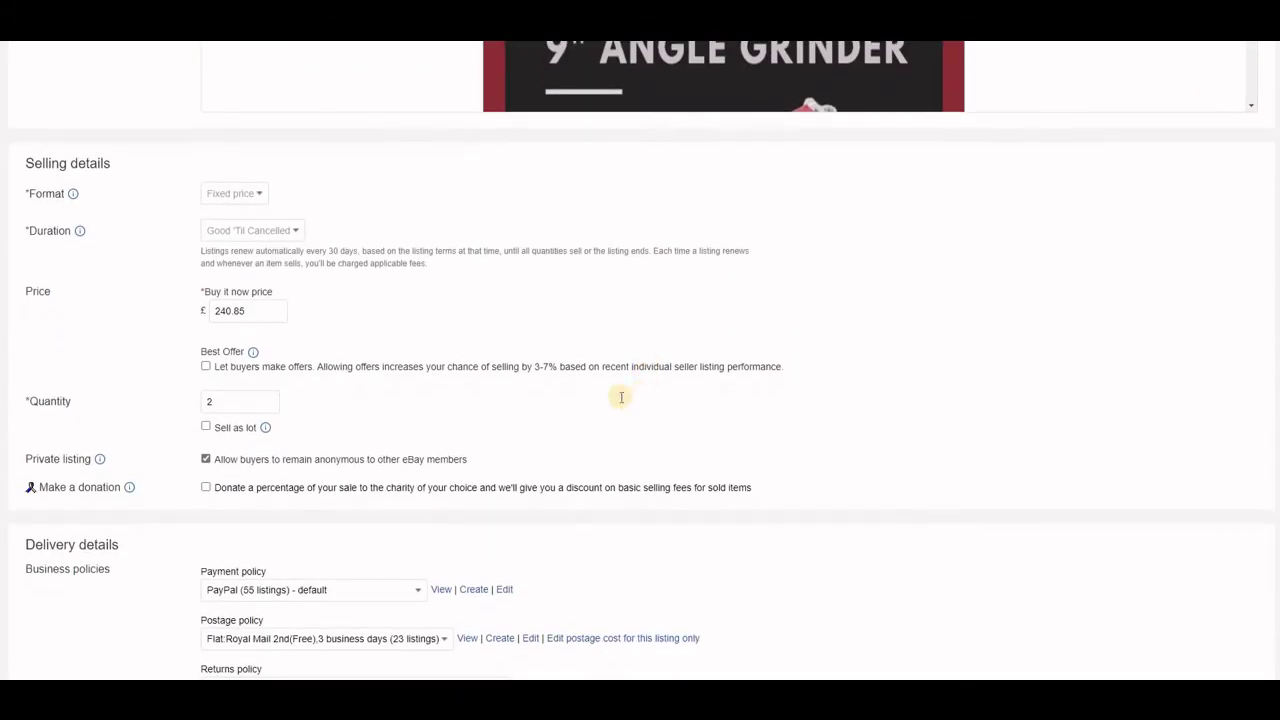
pyautogui.scroll(3, 621, 397)
pyautogui.scroll(1, 557, 431)
# Compare the rendered angle grinder image with the width and height attributes of its tag in the description's HTML.
pyautogui.scroll(-2, 557, 429)
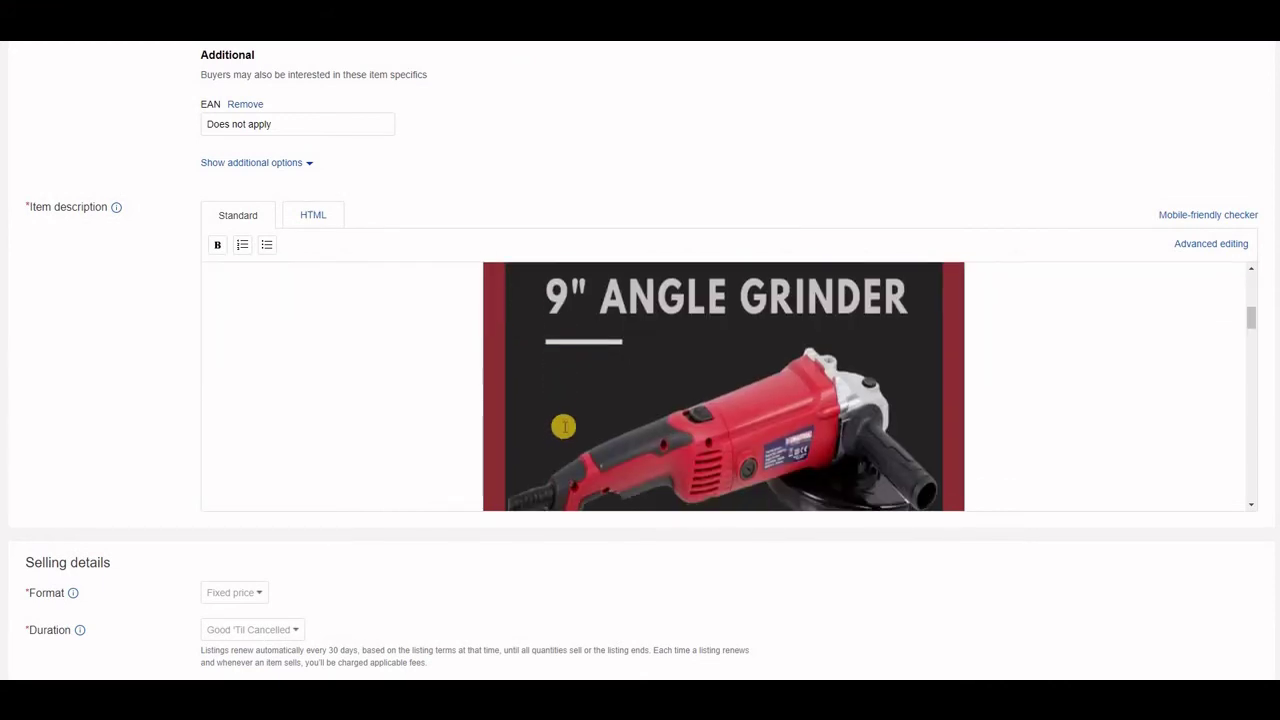
pyautogui.scroll(-3, 563, 427)
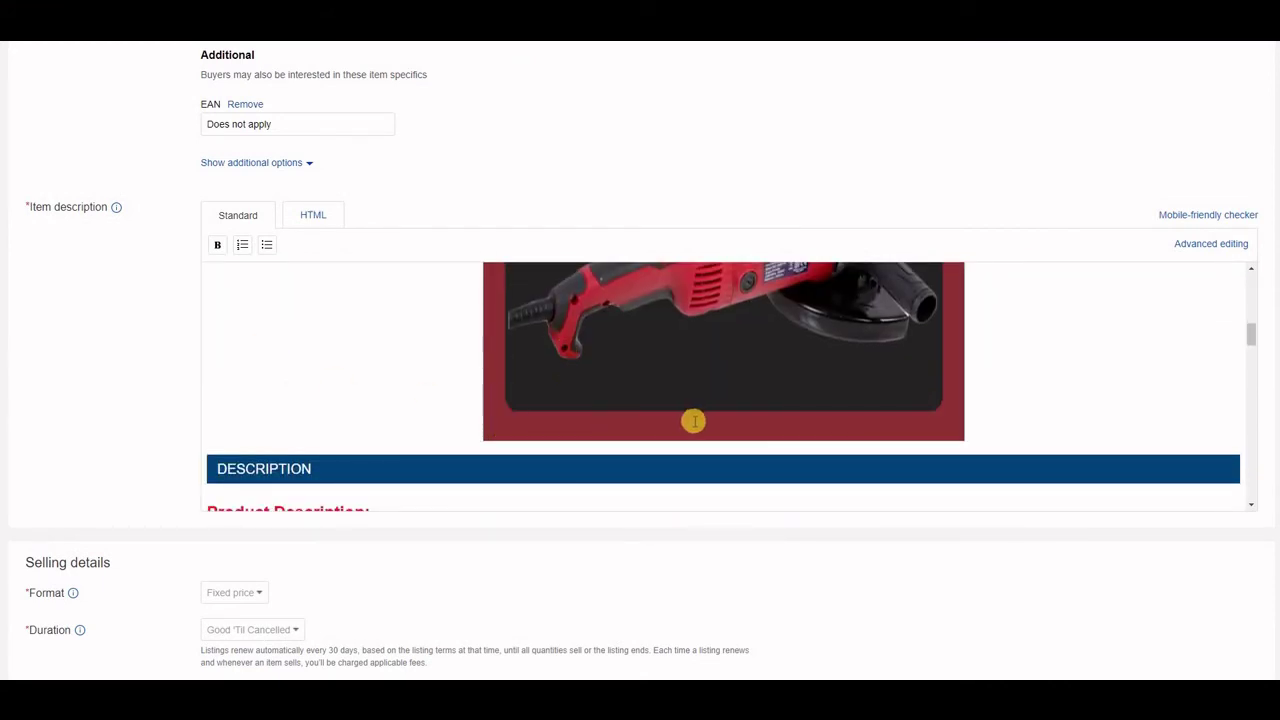
pyautogui.click(313, 217)
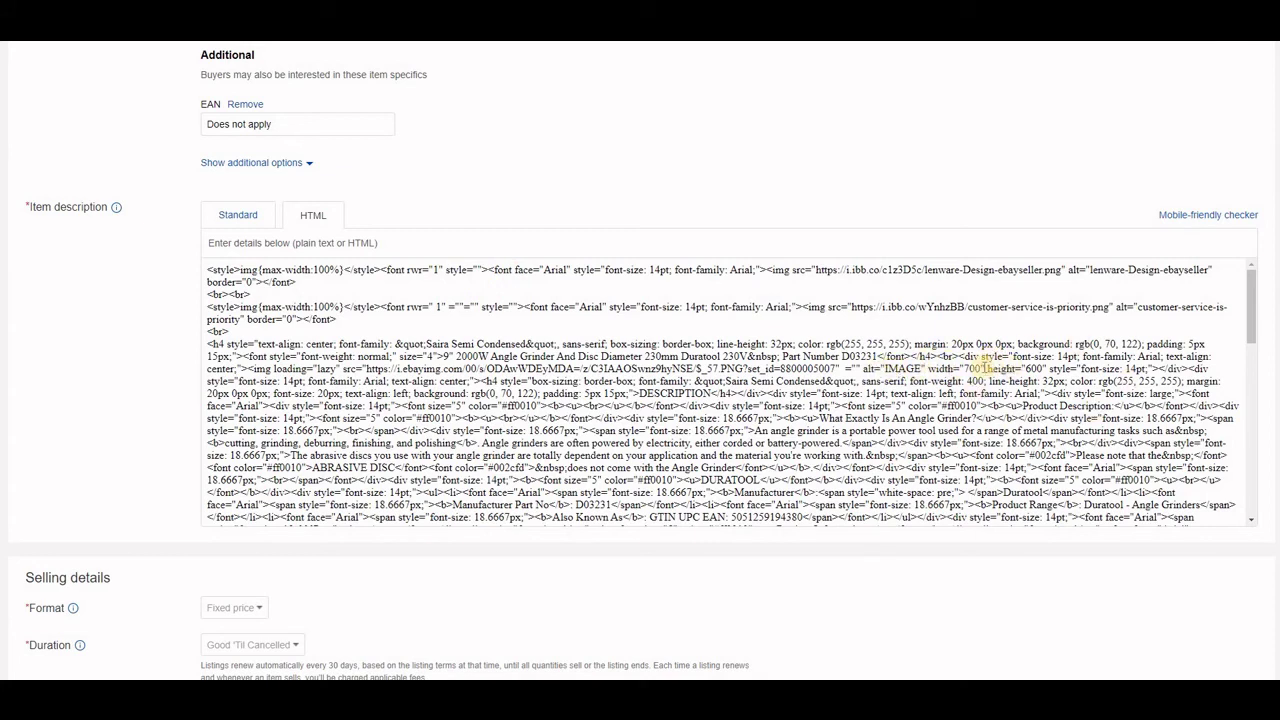
# Return the item description to Standard view and review its sections from the product image through Product Information to Payment.
pyautogui.click(240, 218)
pyautogui.scroll(-5, 289, 374)
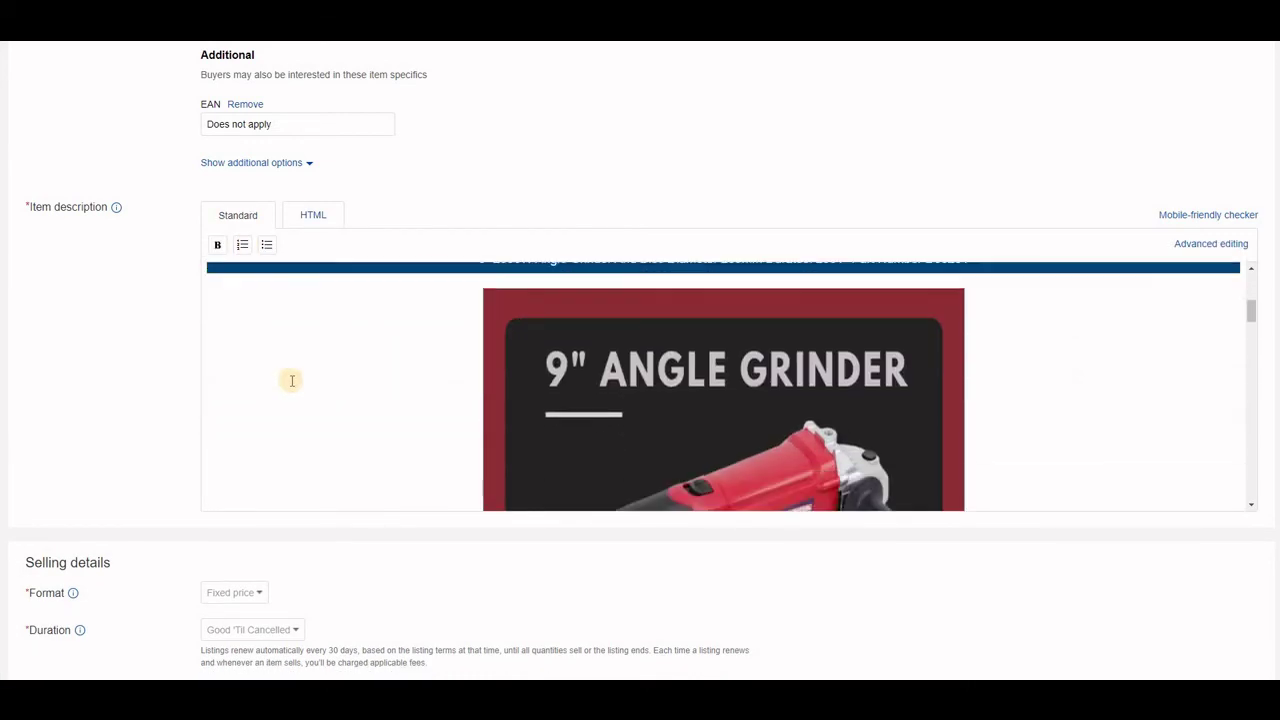
pyautogui.scroll(-6, 292, 380)
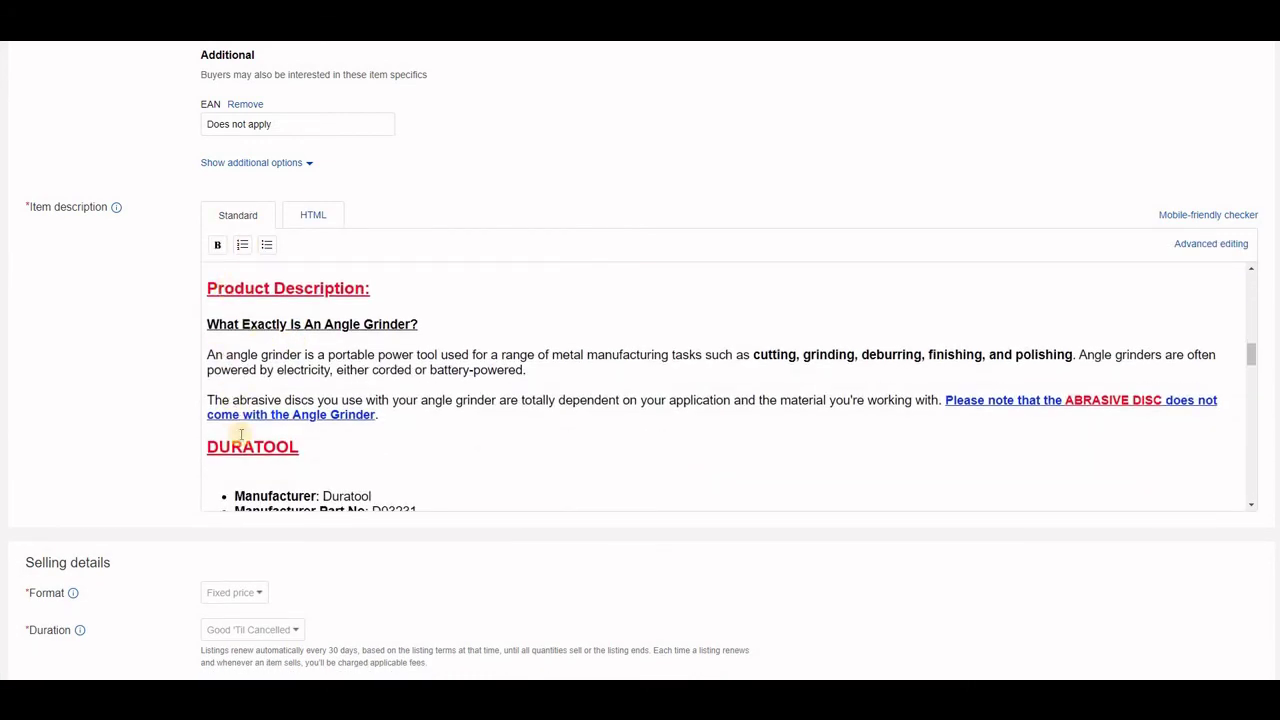
pyautogui.scroll(-4, 498, 451)
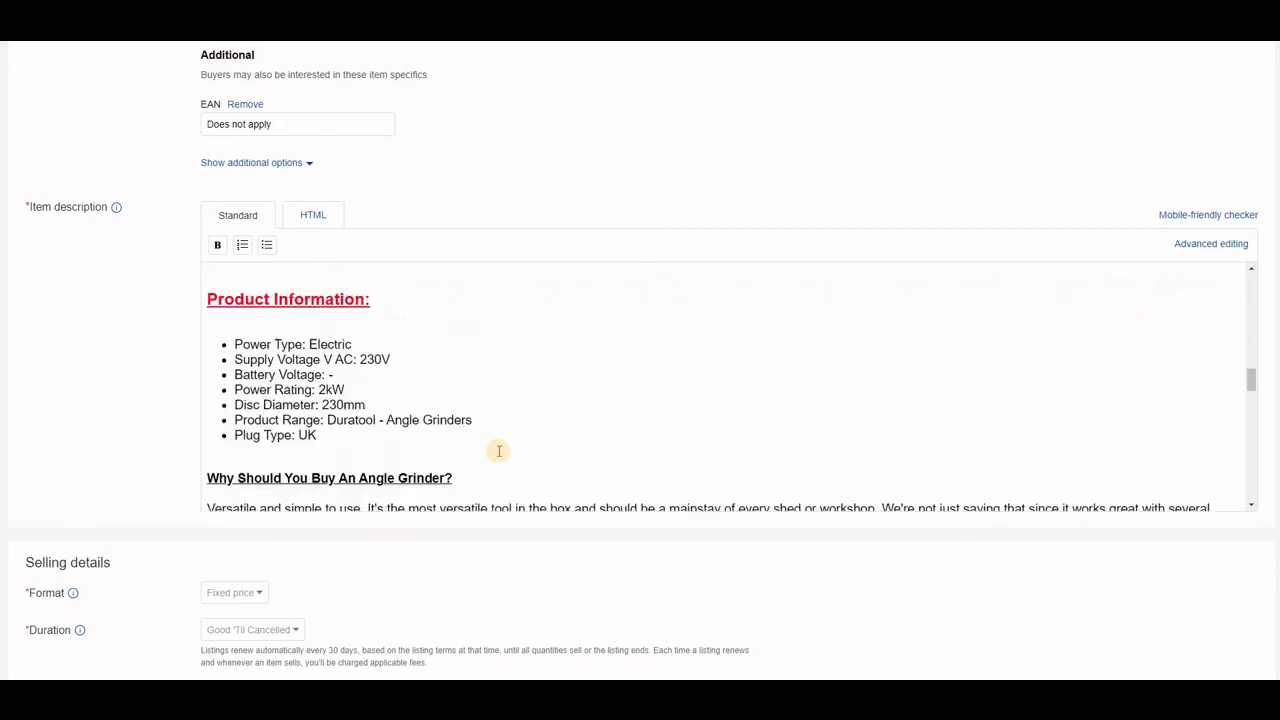
pyautogui.scroll(-4, 498, 451)
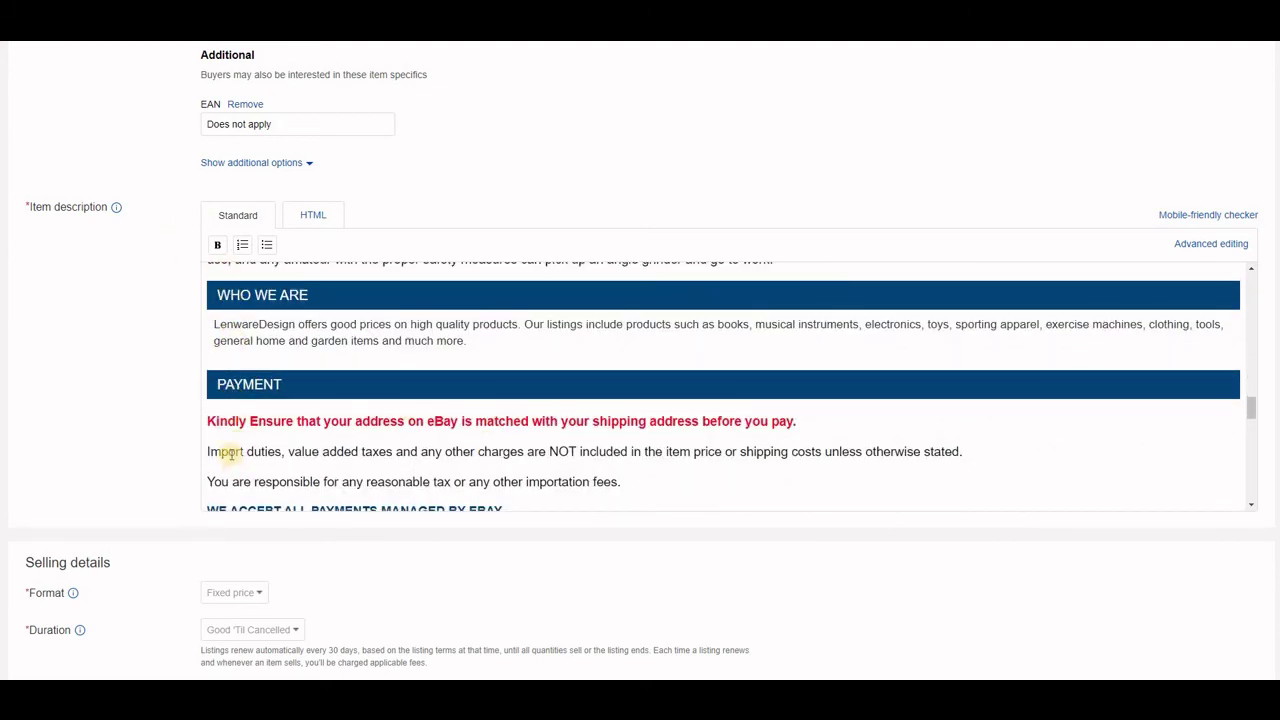
pyautogui.scroll(-1, 233, 456)
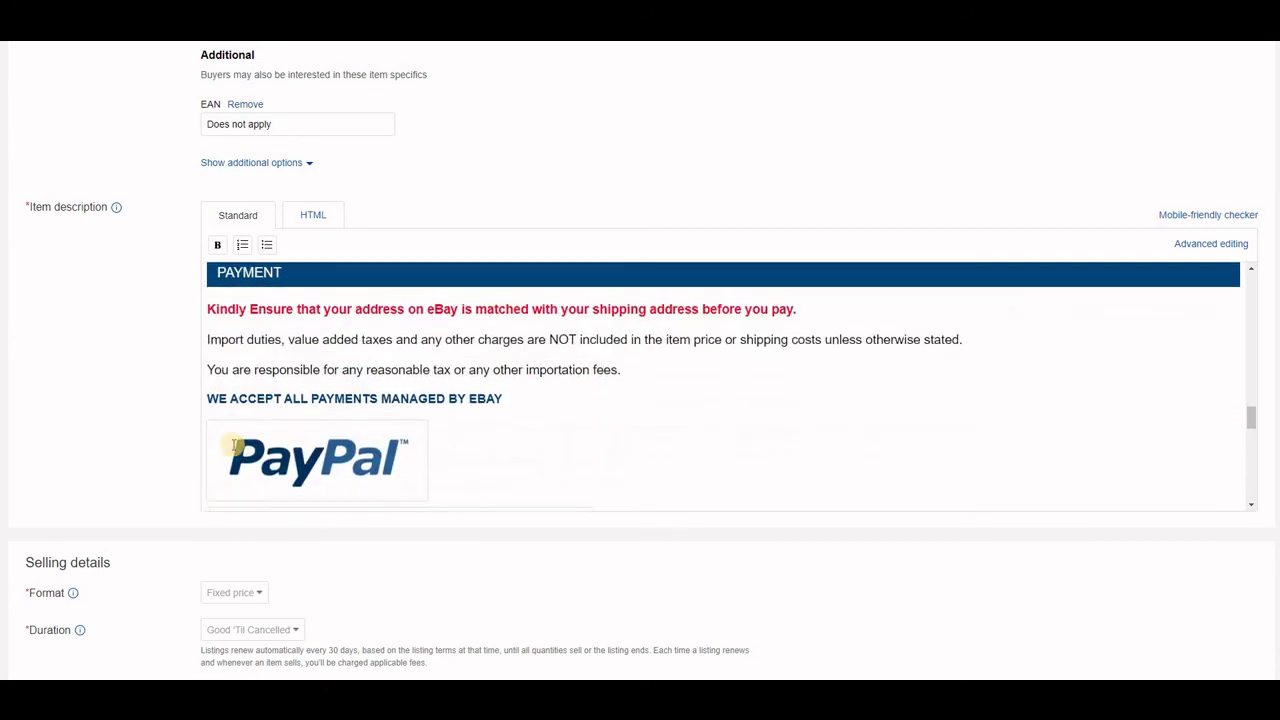
pyautogui.scroll(-1, 241, 440)
pyautogui.scroll(4, 245, 440)
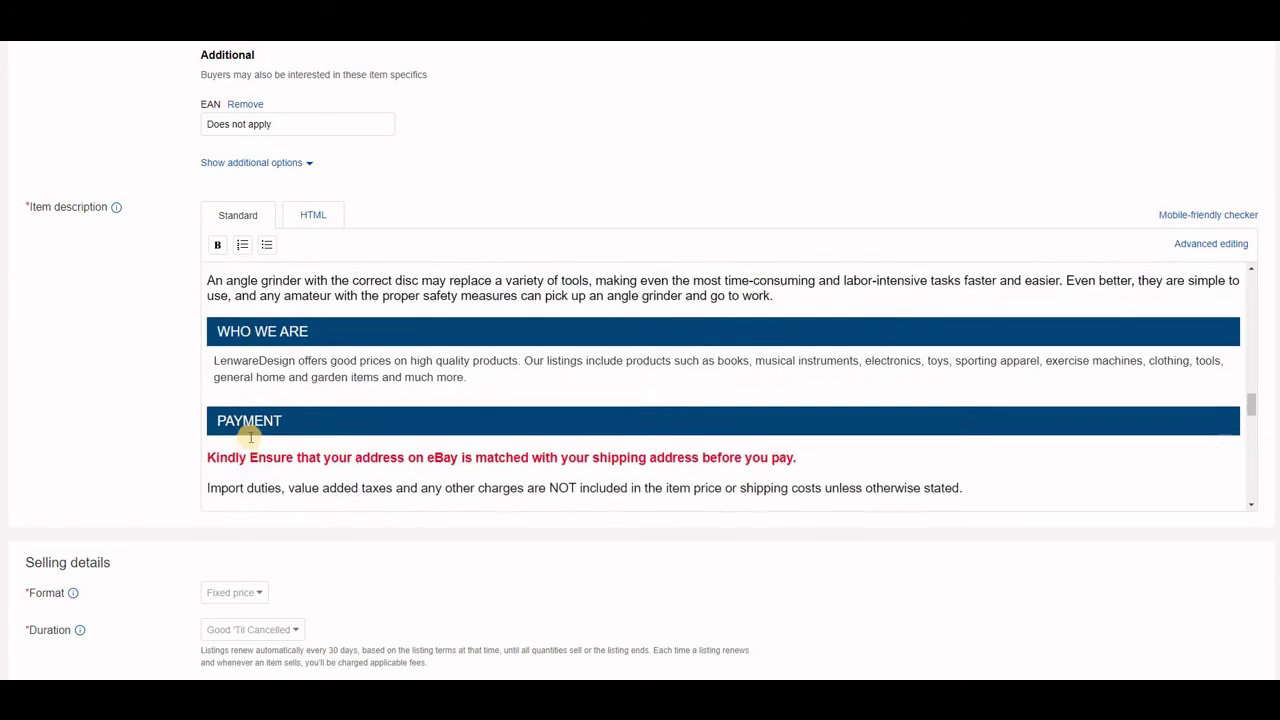
pyautogui.scroll(6, 255, 440)
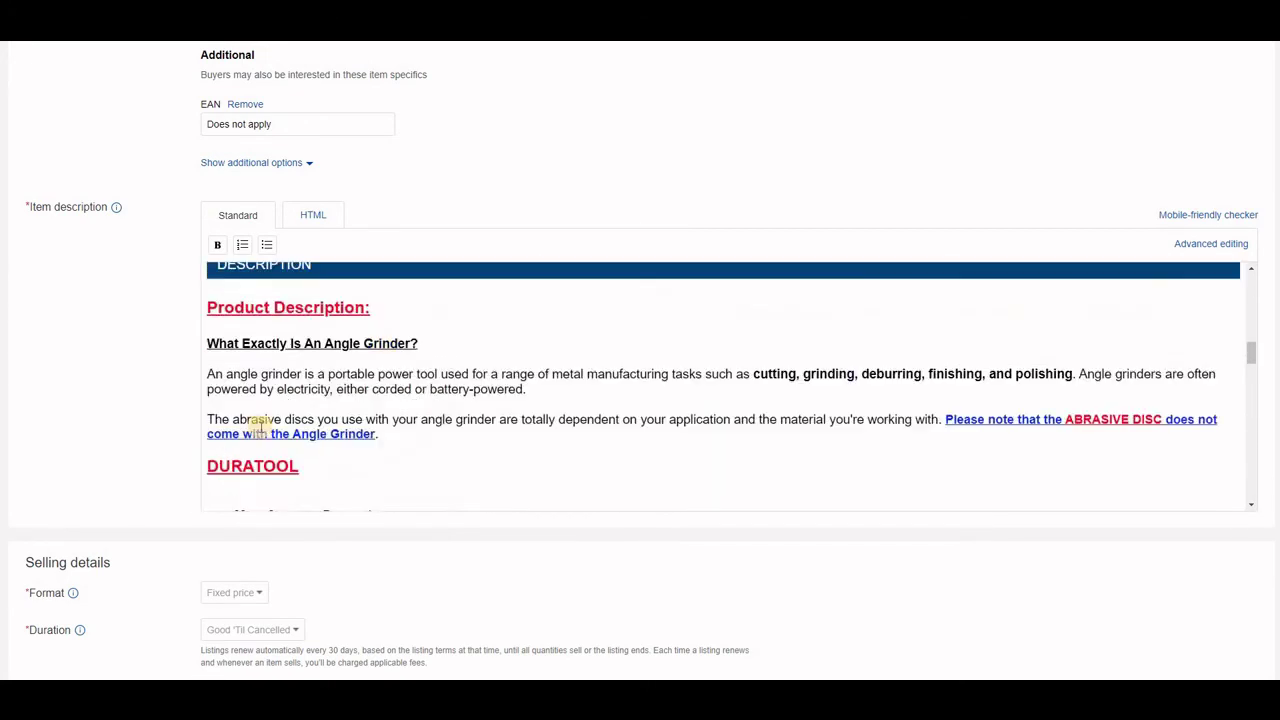
pyautogui.scroll(5, 260, 428)
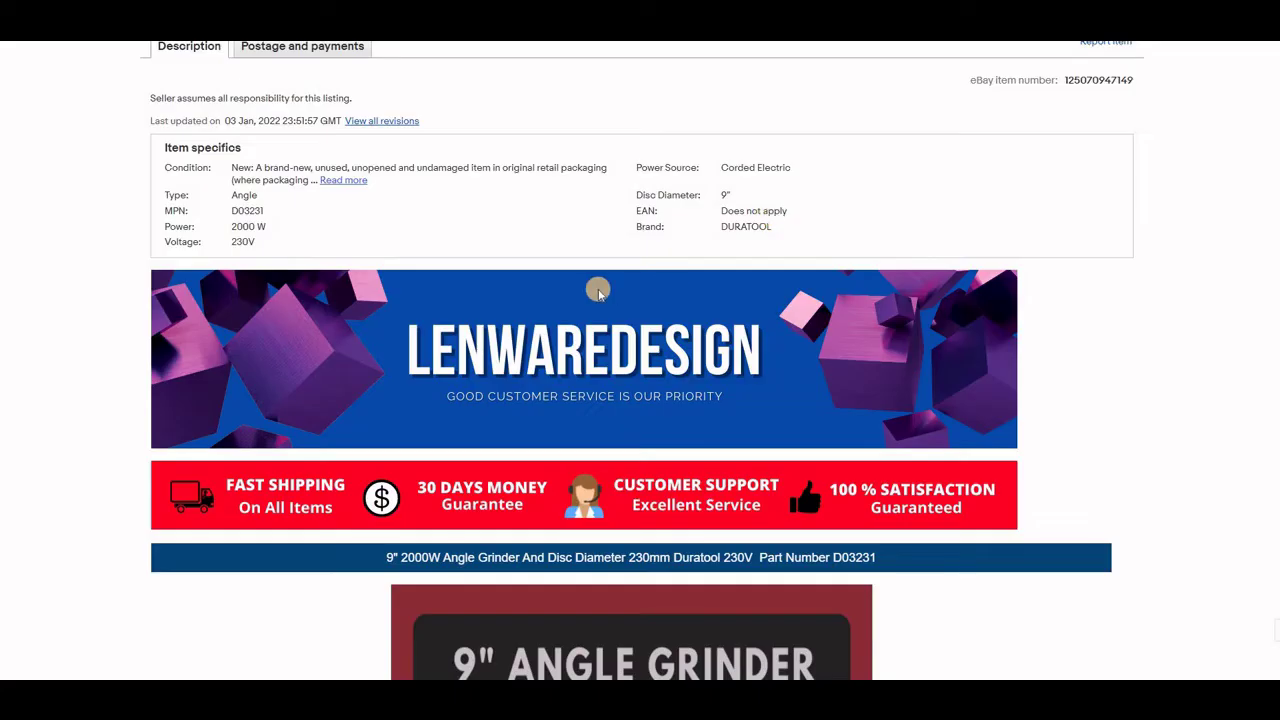
# On the live listing page, review the whole rendered description from the LenwareDesign banners to the copyright footer.
pyautogui.scroll(-10, 520, 390)
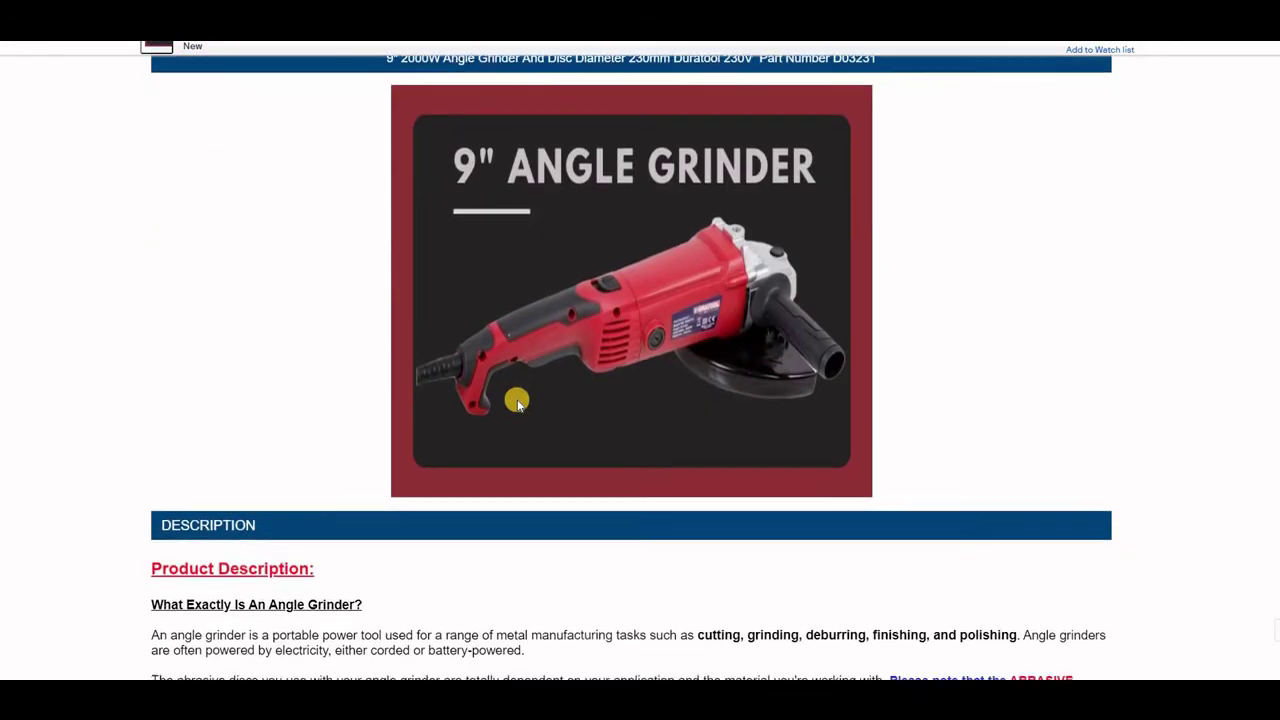
pyautogui.scroll(-10, 518, 404)
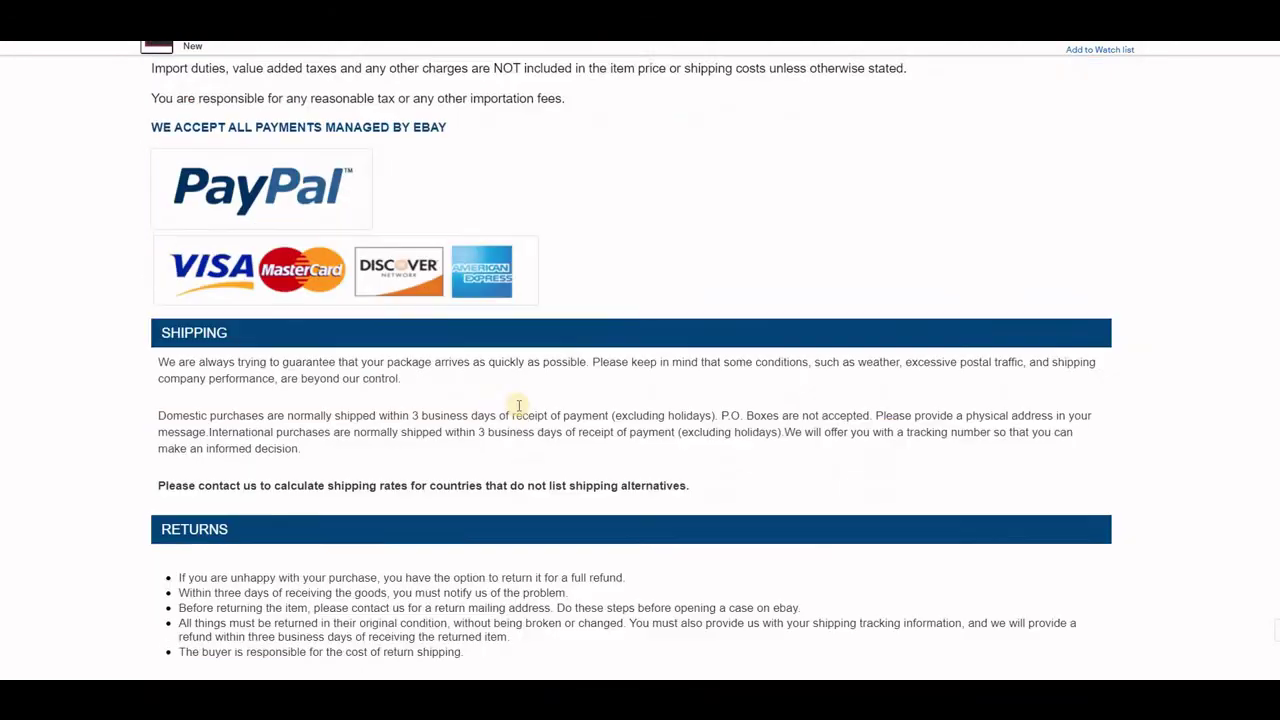
pyautogui.scroll(-5, 518, 410)
pyautogui.scroll(6, 518, 410)
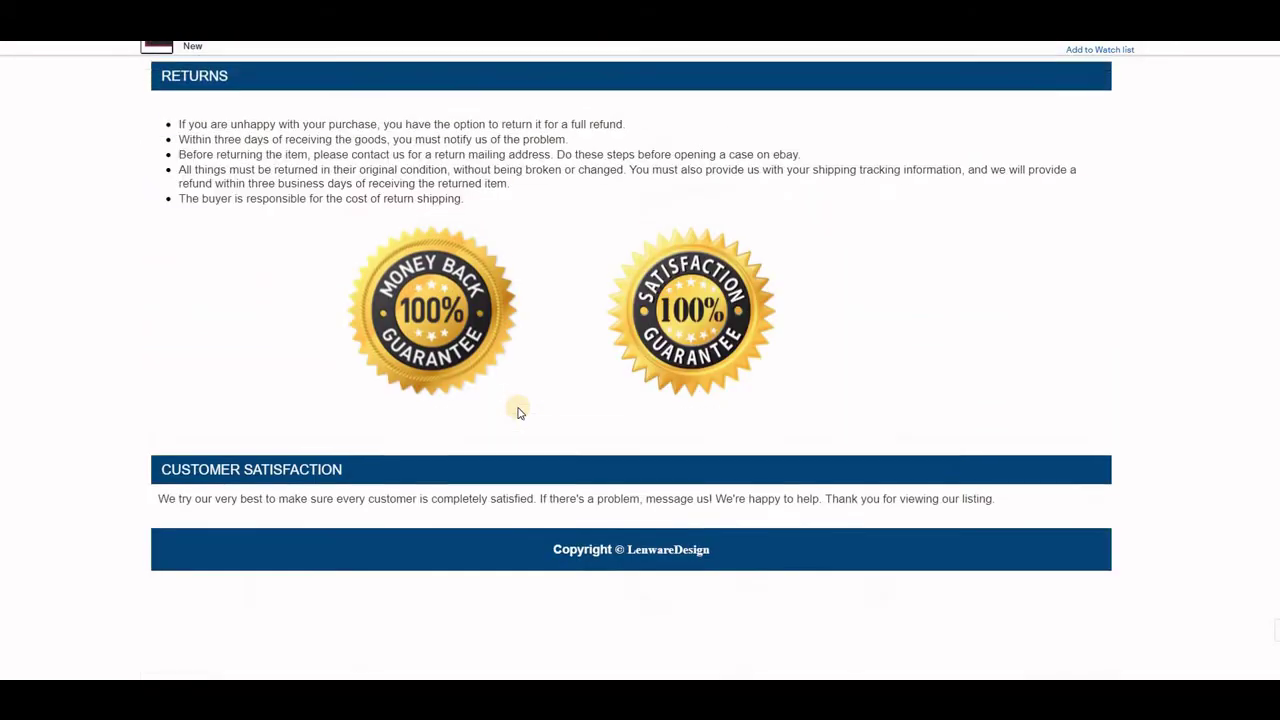
pyautogui.scroll(10, 518, 410)
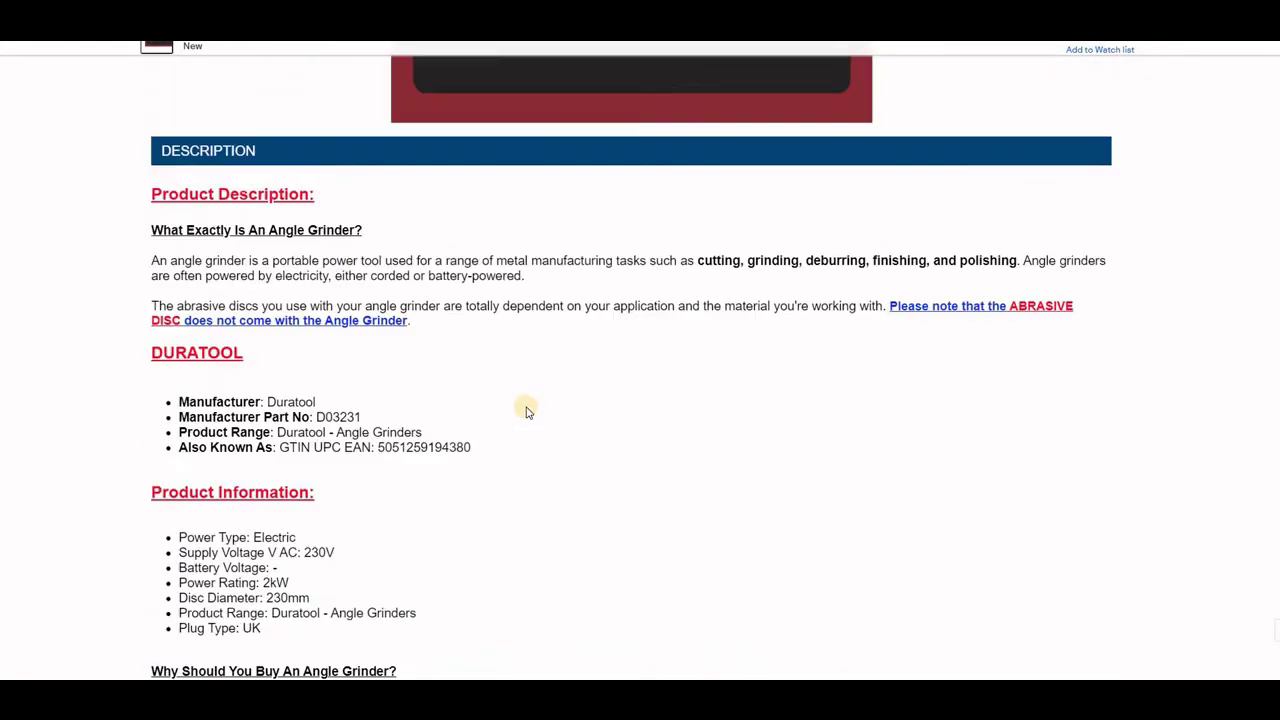
pyautogui.scroll(10, 533, 409)
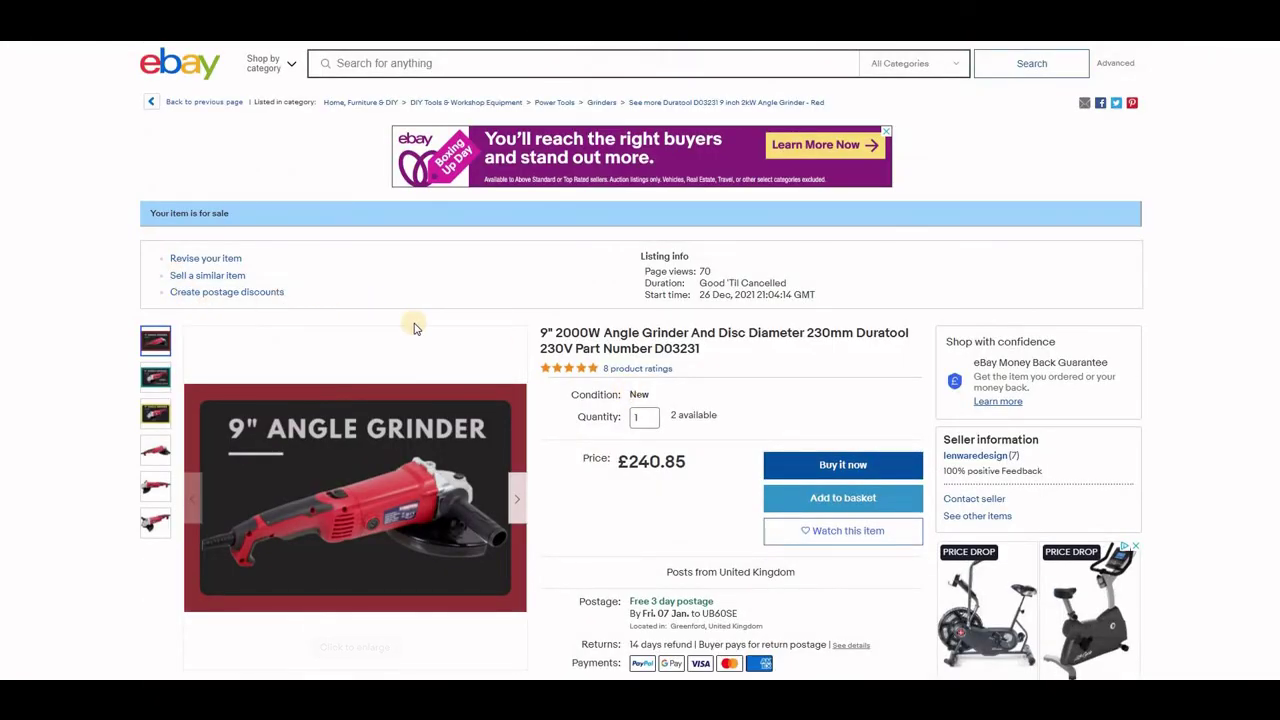
# Examine the live listing's photos and purchase details, and go through its description from the banners to the payment section.
pyautogui.scroll(-2, 418, 330)
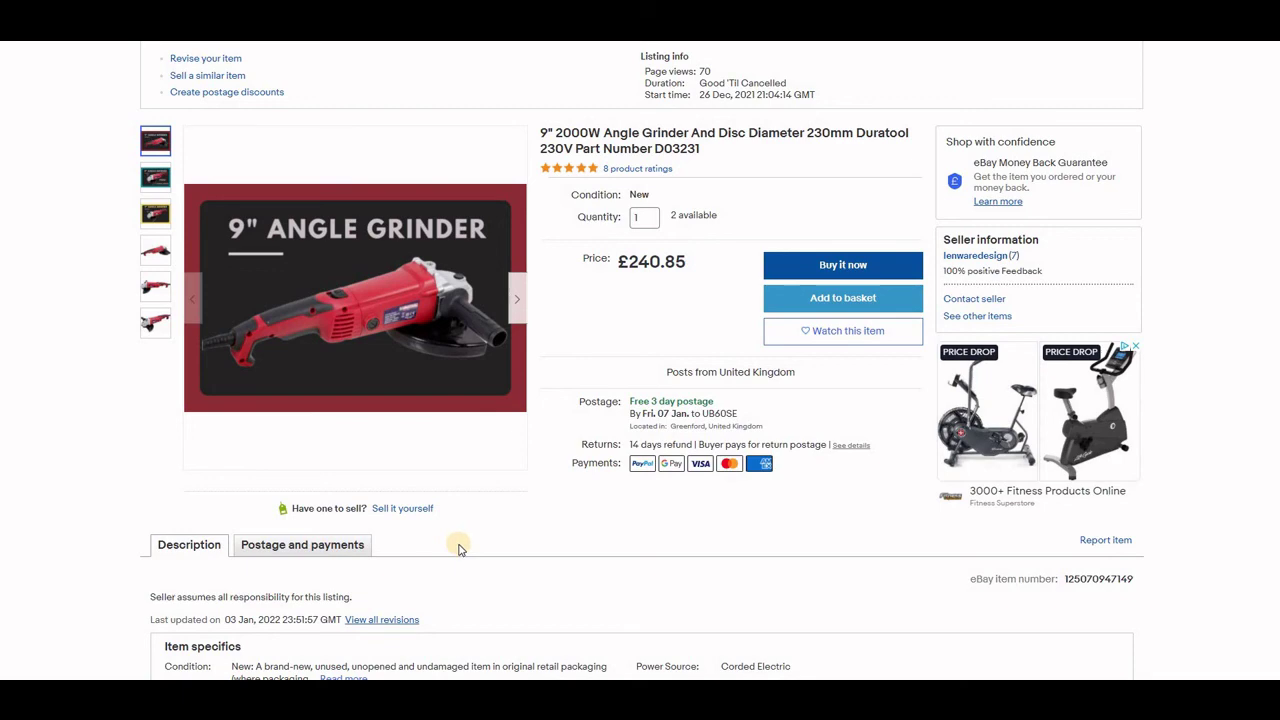
pyautogui.scroll(2, 459, 549)
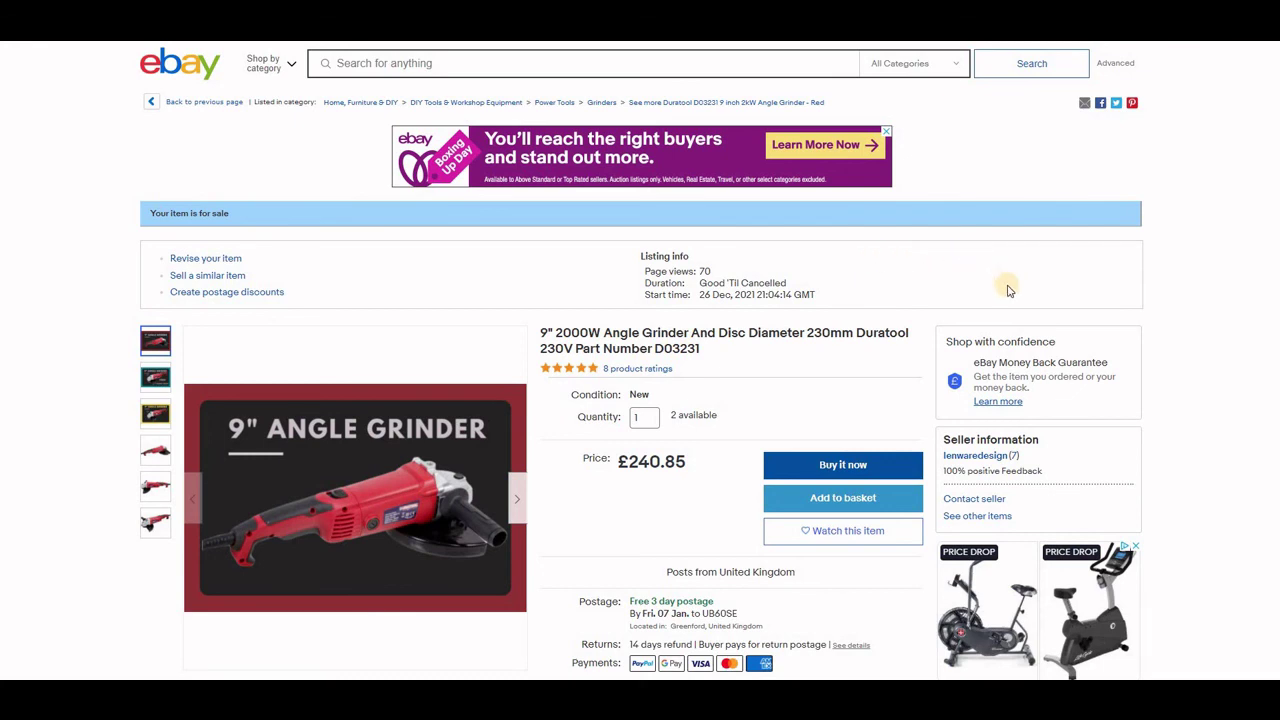
pyautogui.scroll(-9, 1008, 290)
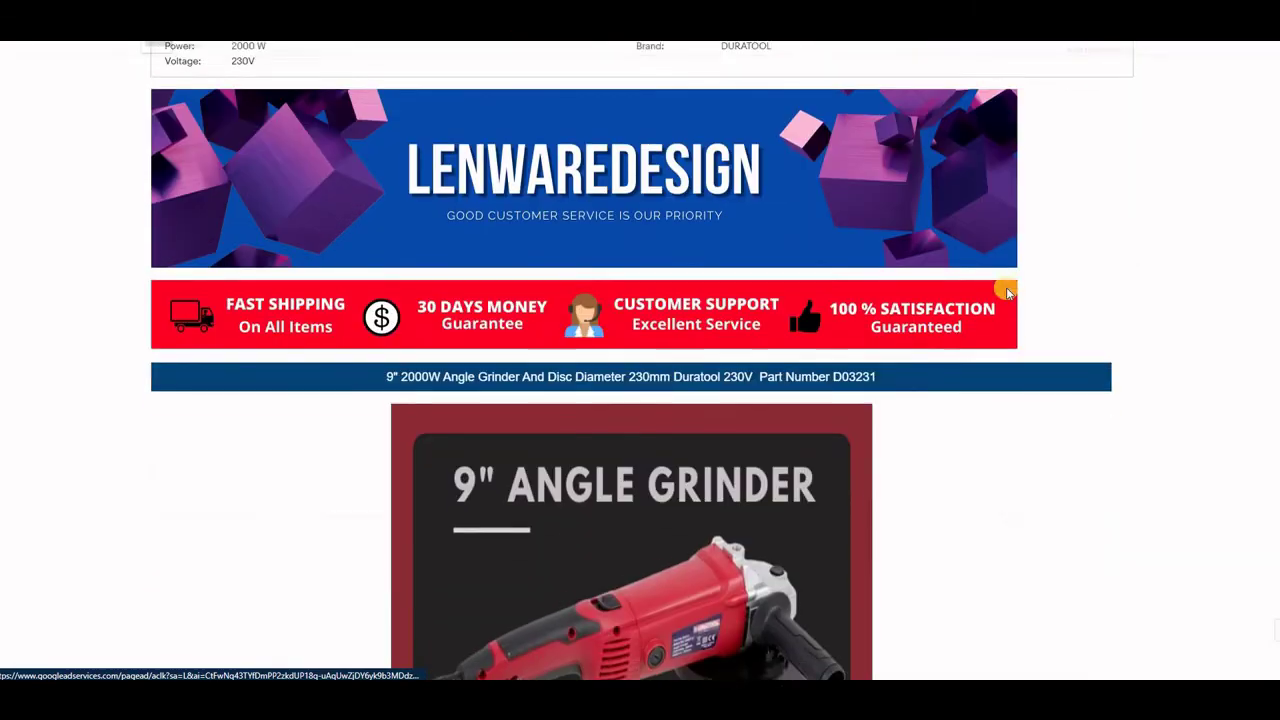
pyautogui.scroll(10, 1006, 293)
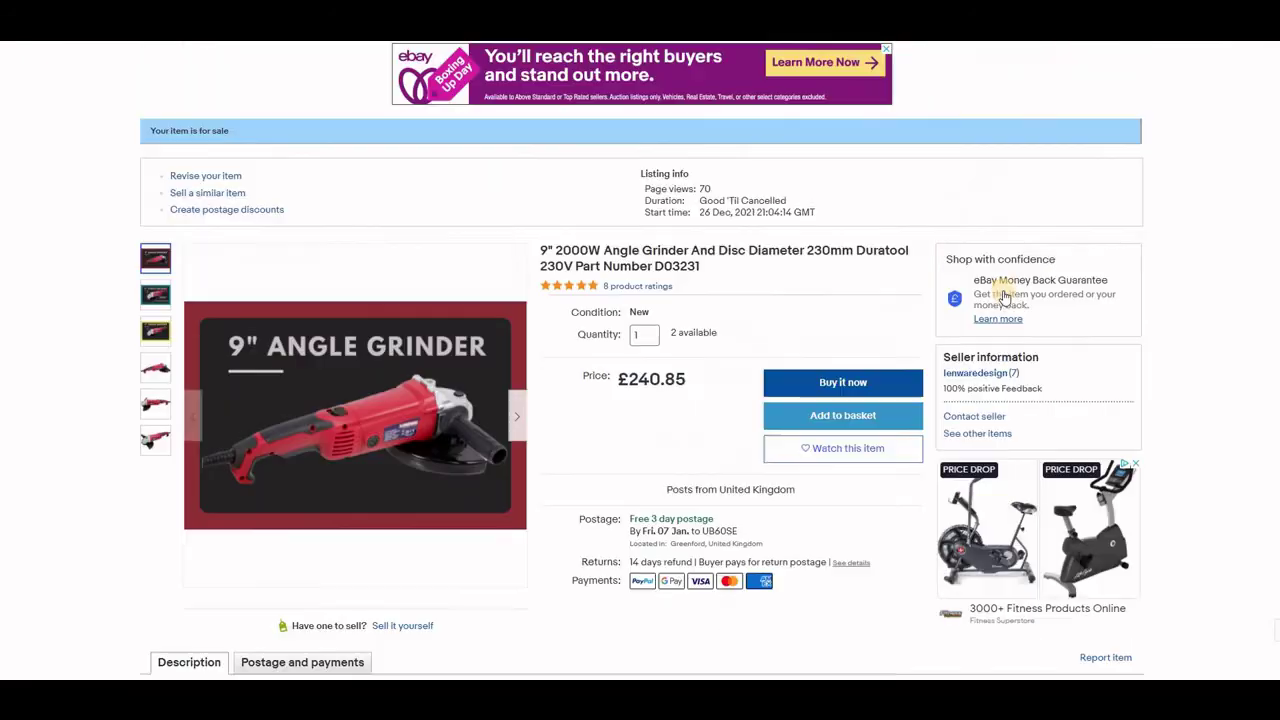
pyautogui.scroll(1, 1003, 297)
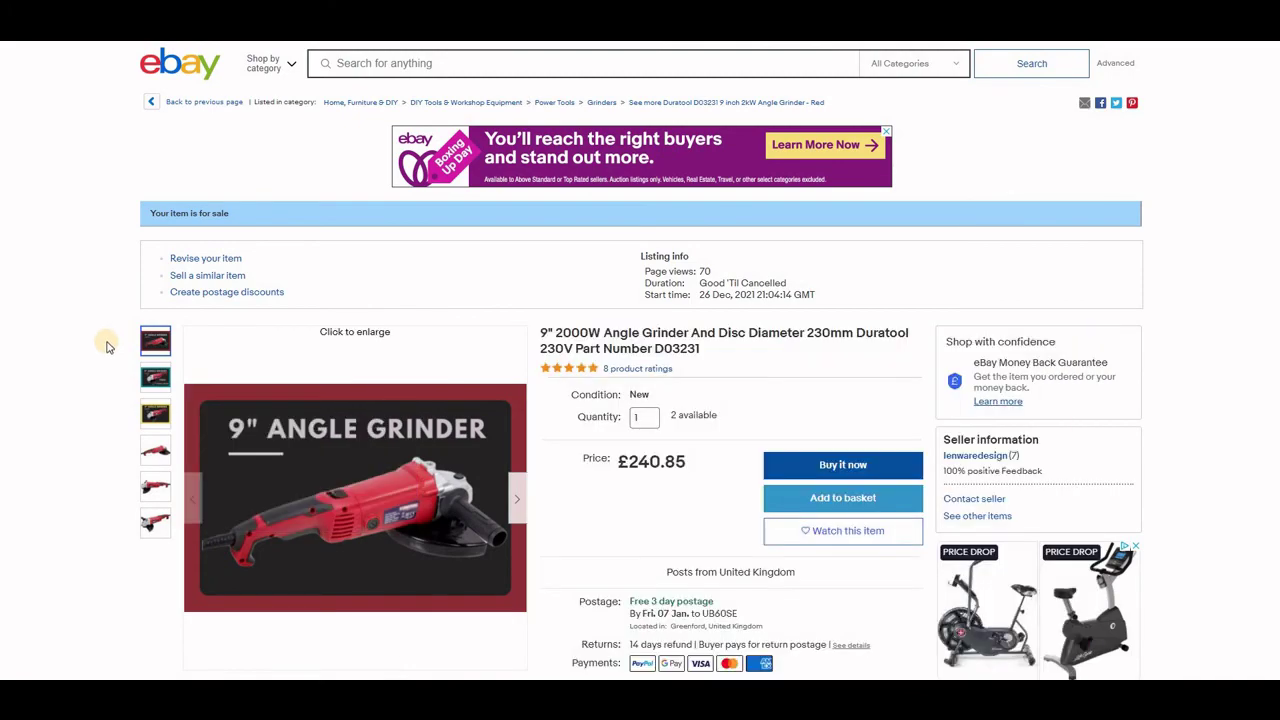
pyautogui.scroll(-10, 108, 345)
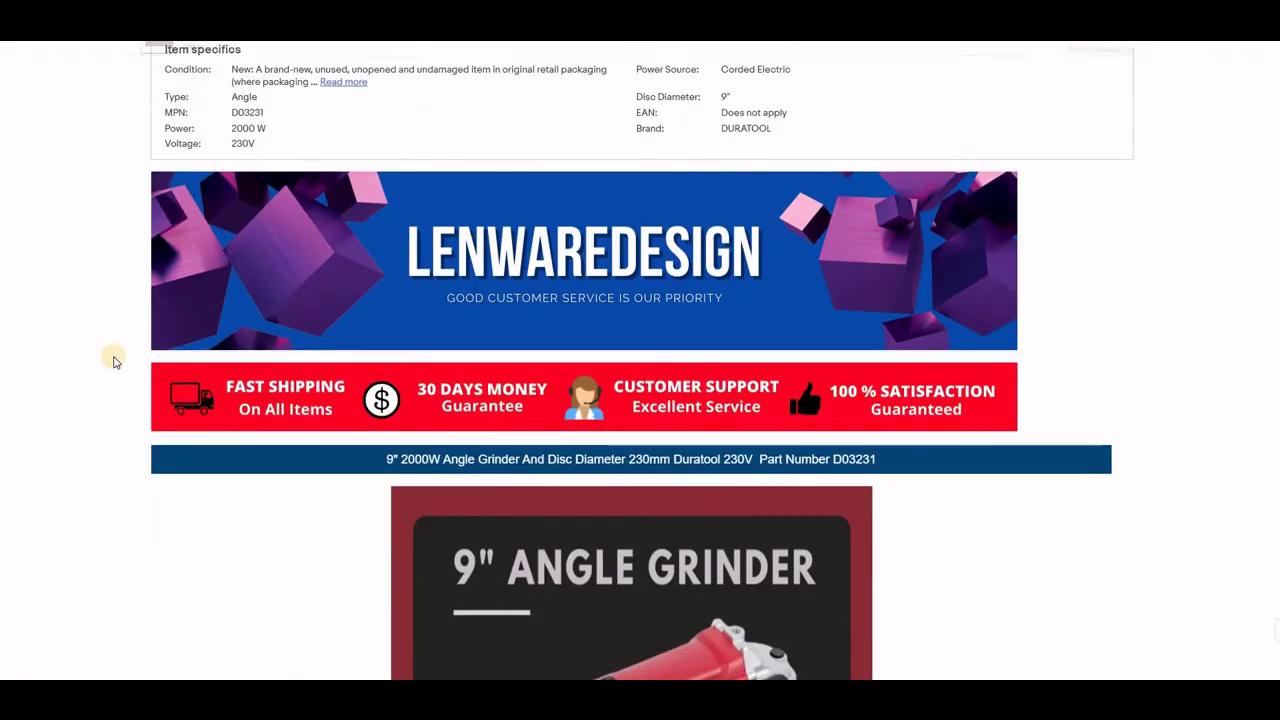
pyautogui.scroll(-7, 114, 362)
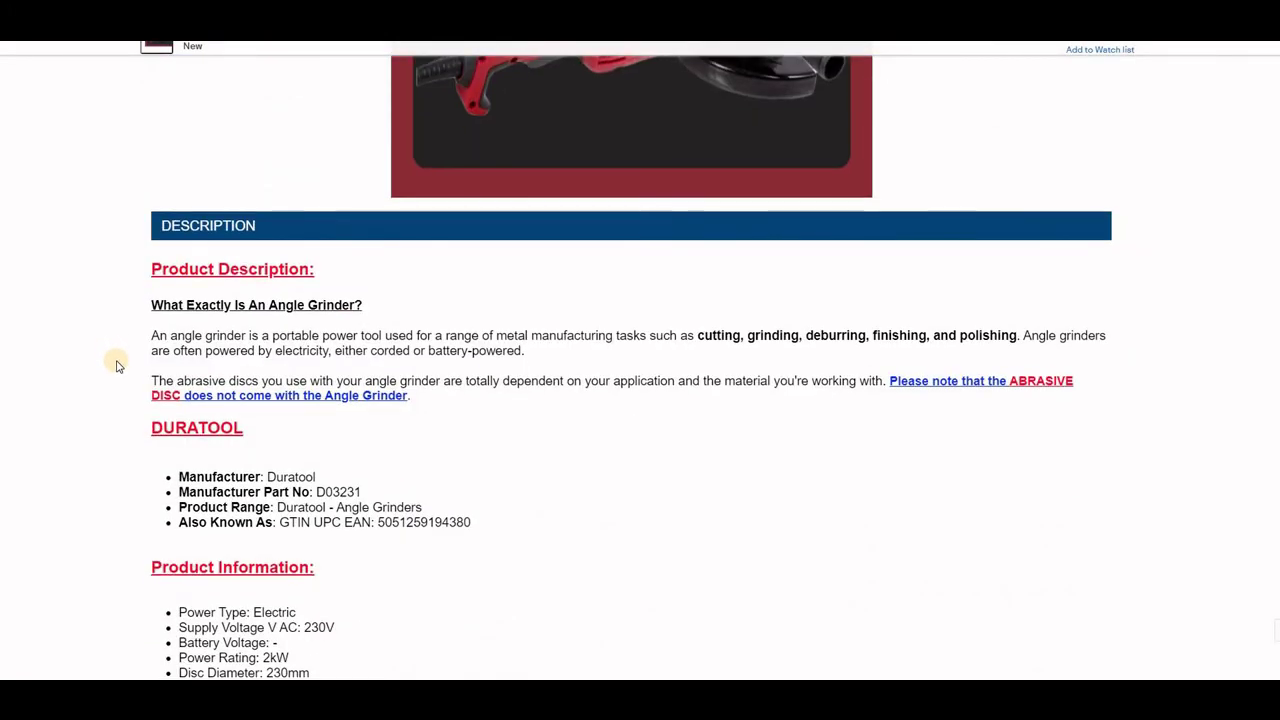
pyautogui.scroll(-6, 186, 350)
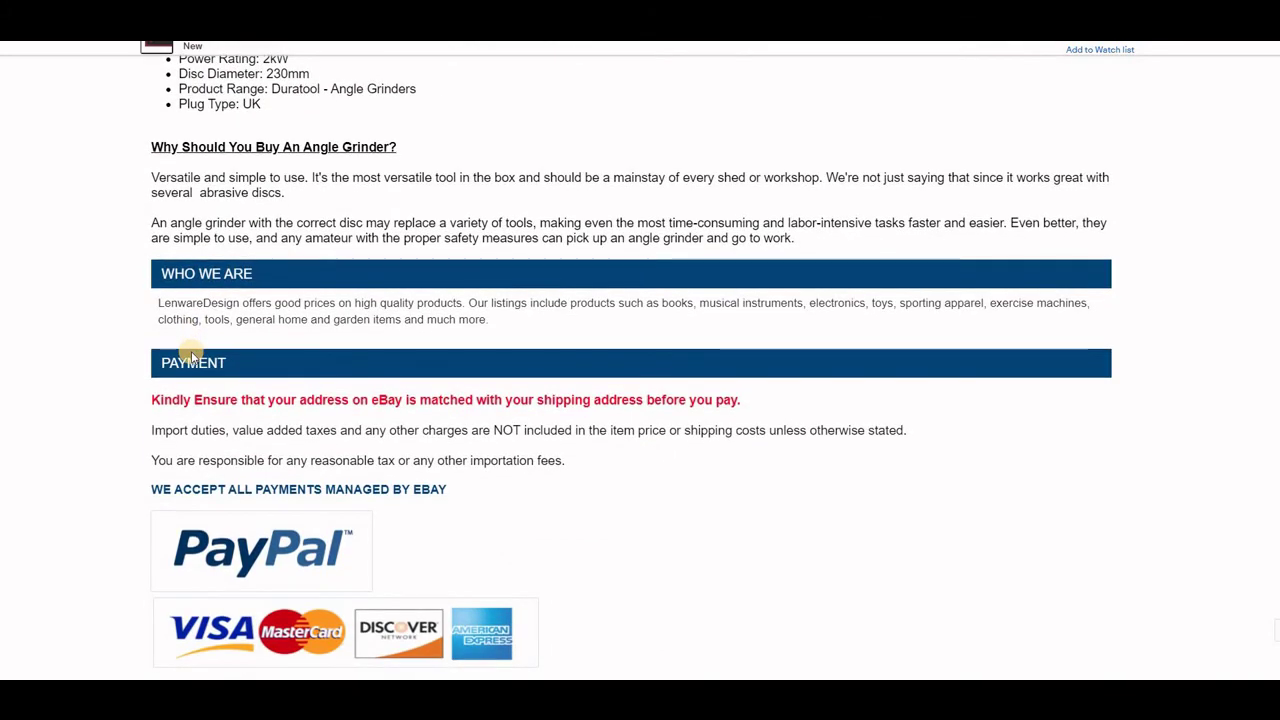